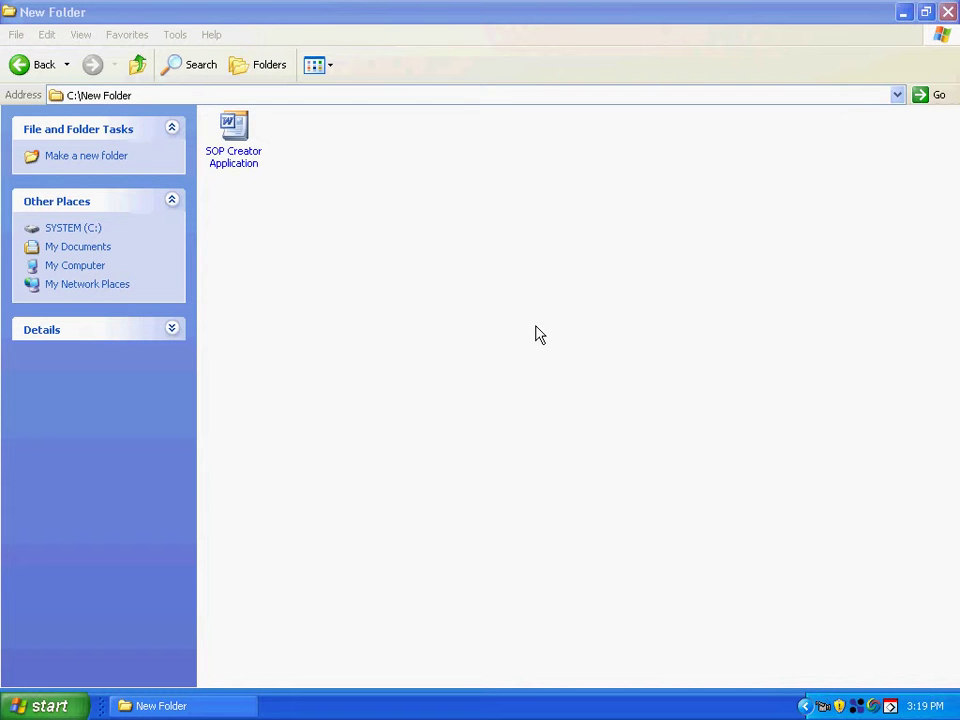
Step: Launch the SOP Creator Application from C:\New Folder
double_click(241, 166)
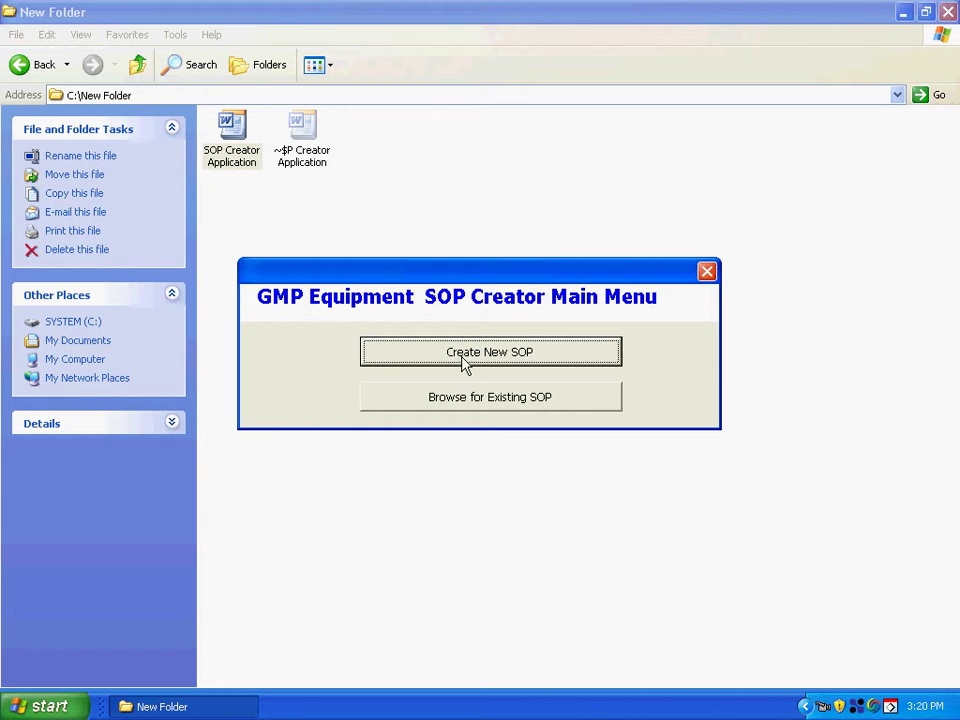
Step: Create new SOP-0076 requiring competency test CT-0025
drag(533, 280, 547, 300)
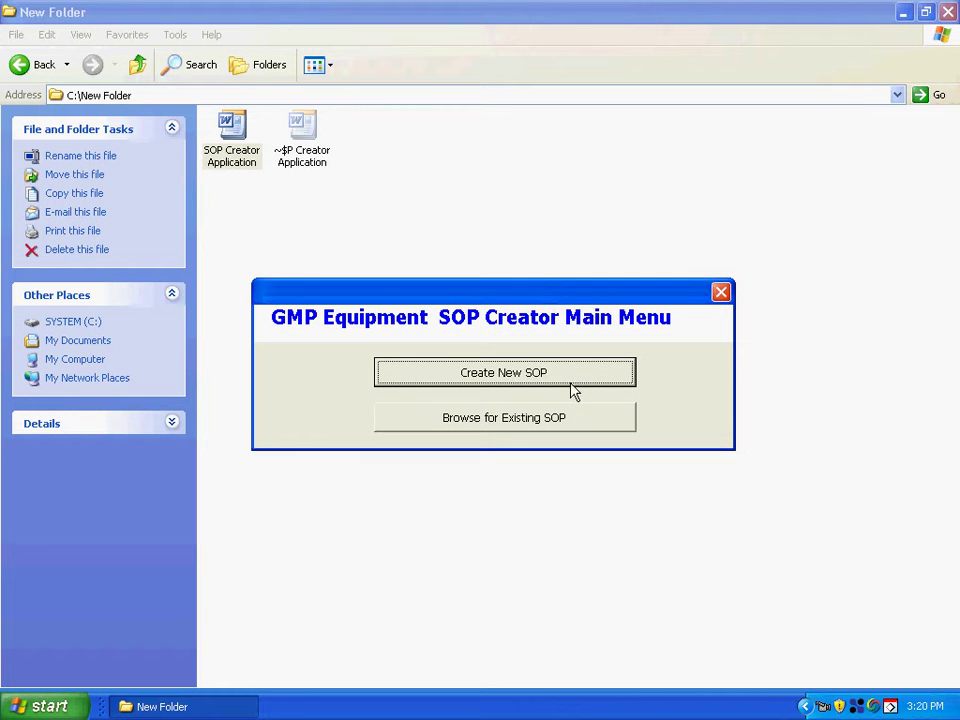
click(575, 386)
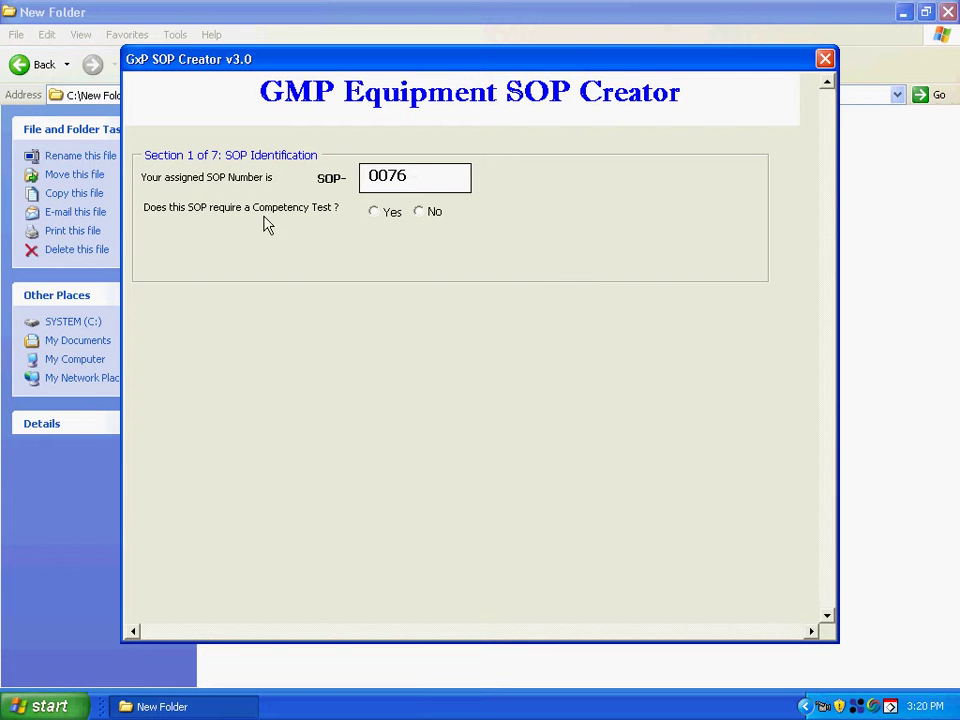
click(374, 212)
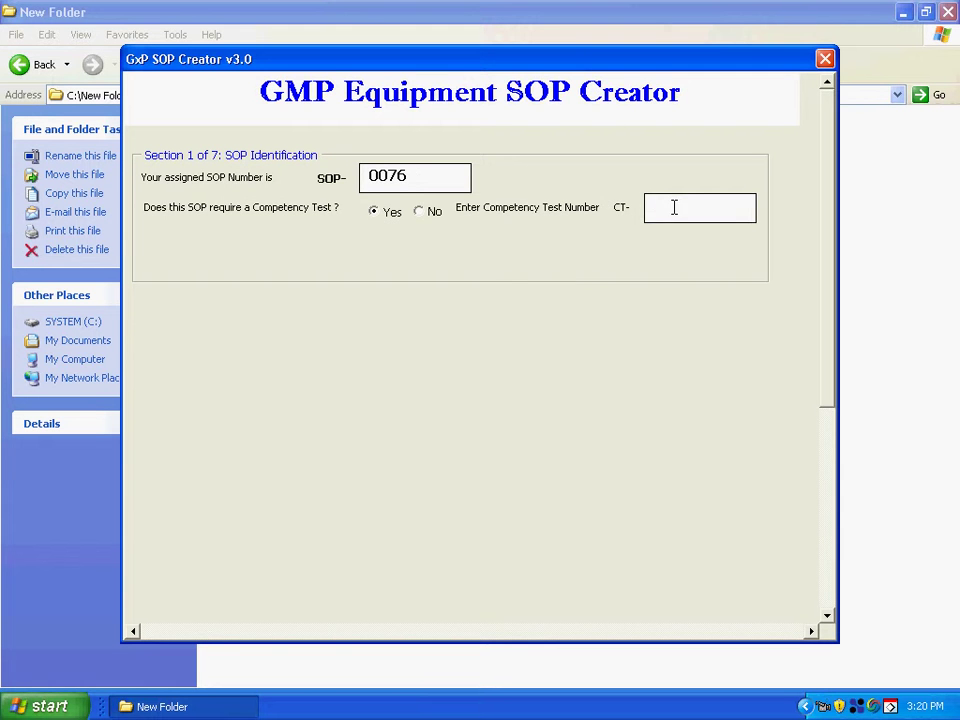
text(0025)
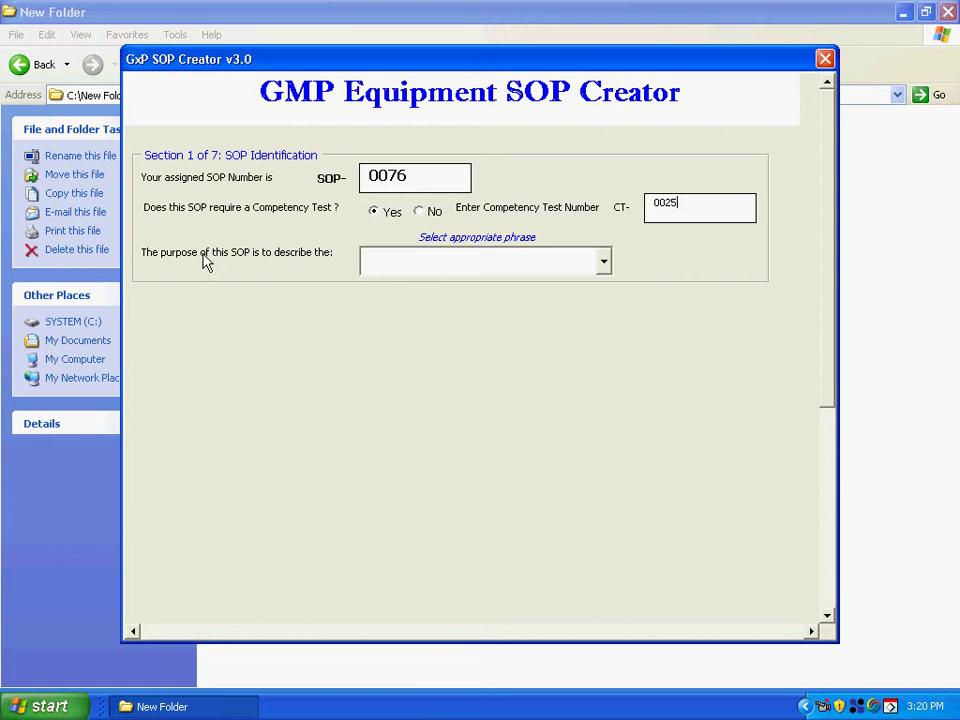
click(604, 263)
Step: Pick the 'setup and operation of the' purpose for the dedicated, non-software Acme Vial Washer
click(574, 323)
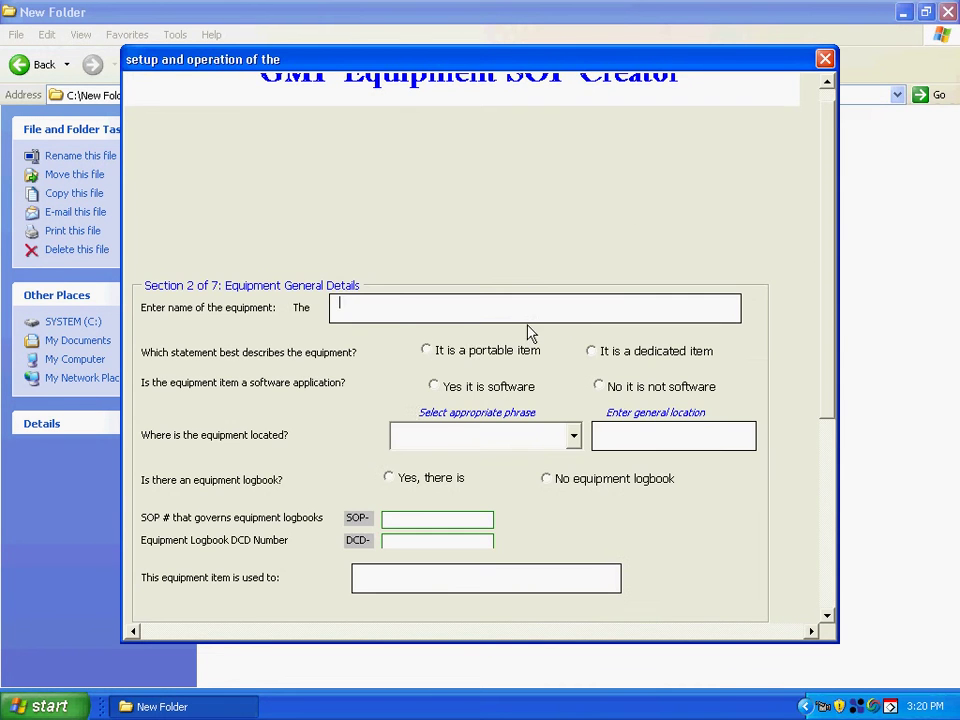
mouse_move(530, 330)
text(Acm)
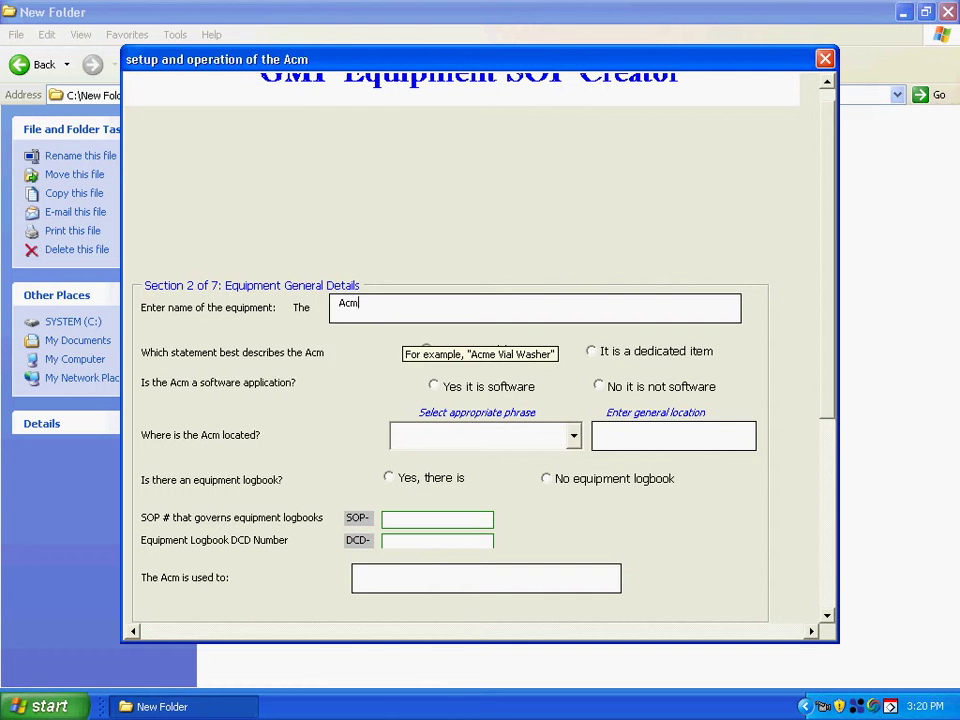
text(e Vial Wash)
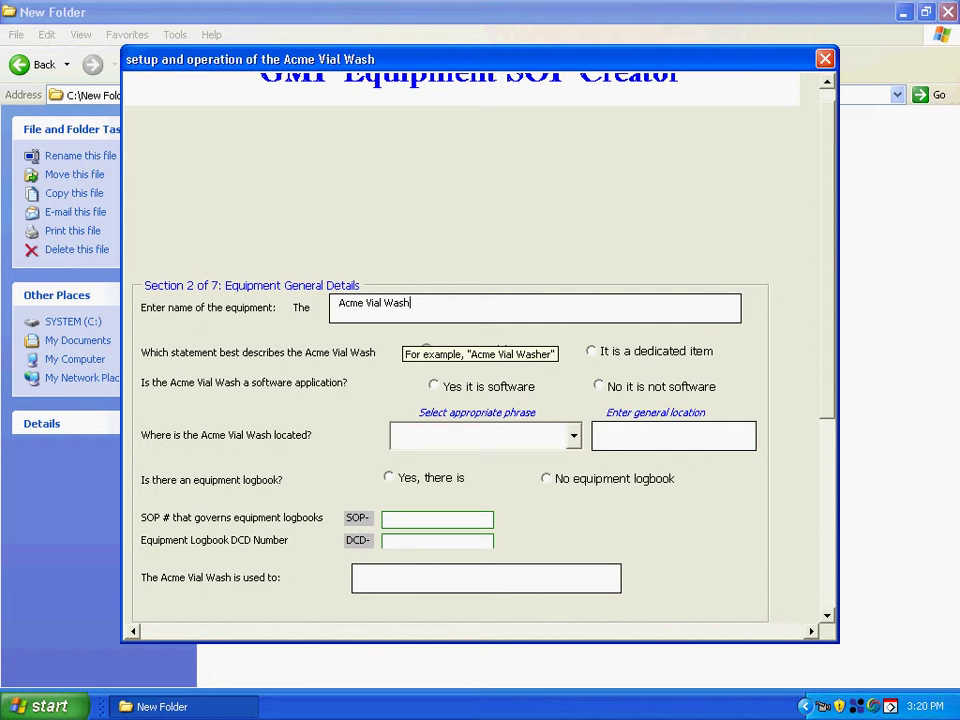
text(er)
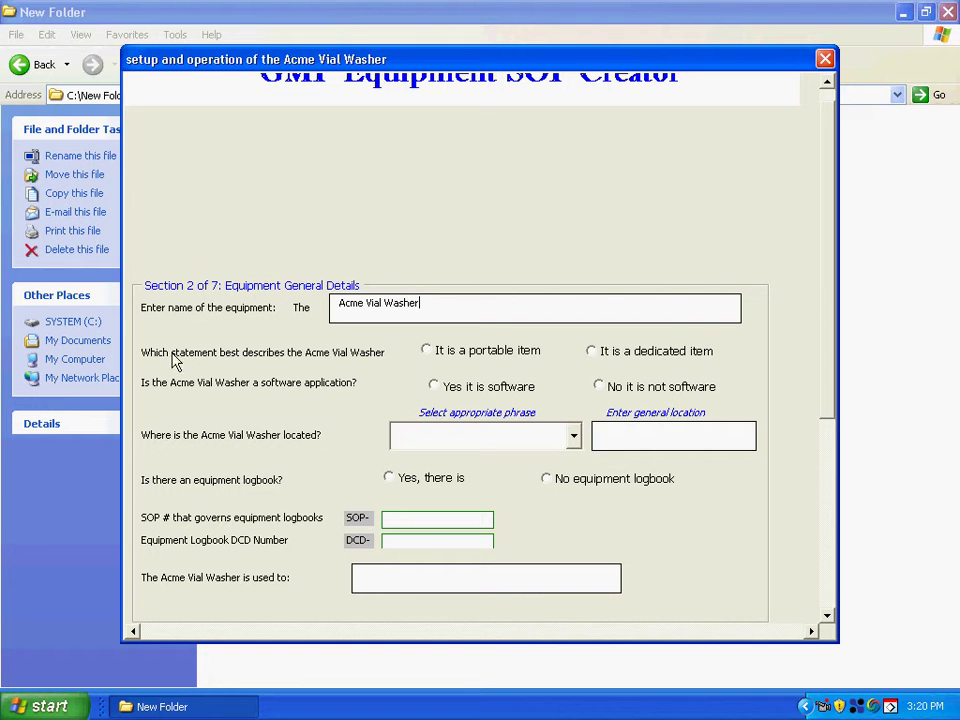
click(638, 362)
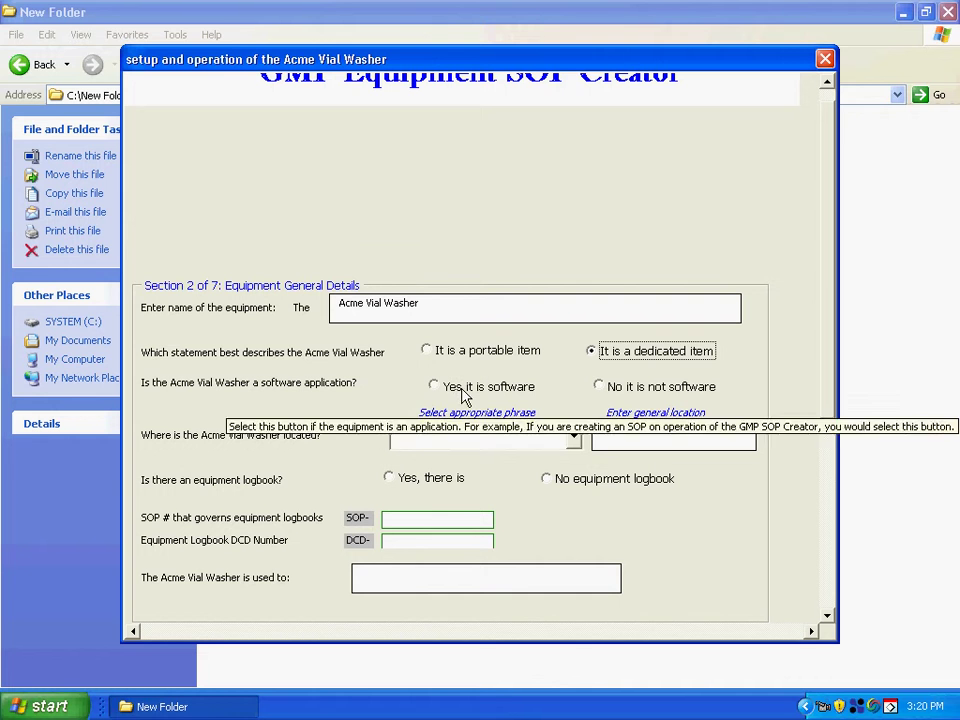
click(606, 391)
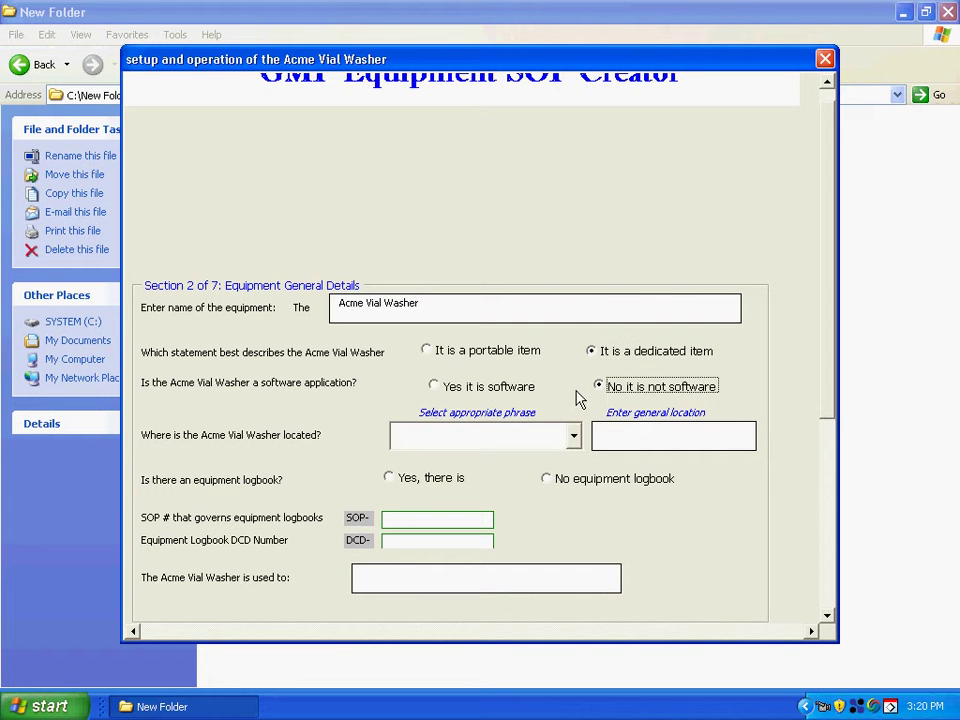
Step: Locate the washer 'in the' 3rd Floor Vial Suite
click(573, 435)
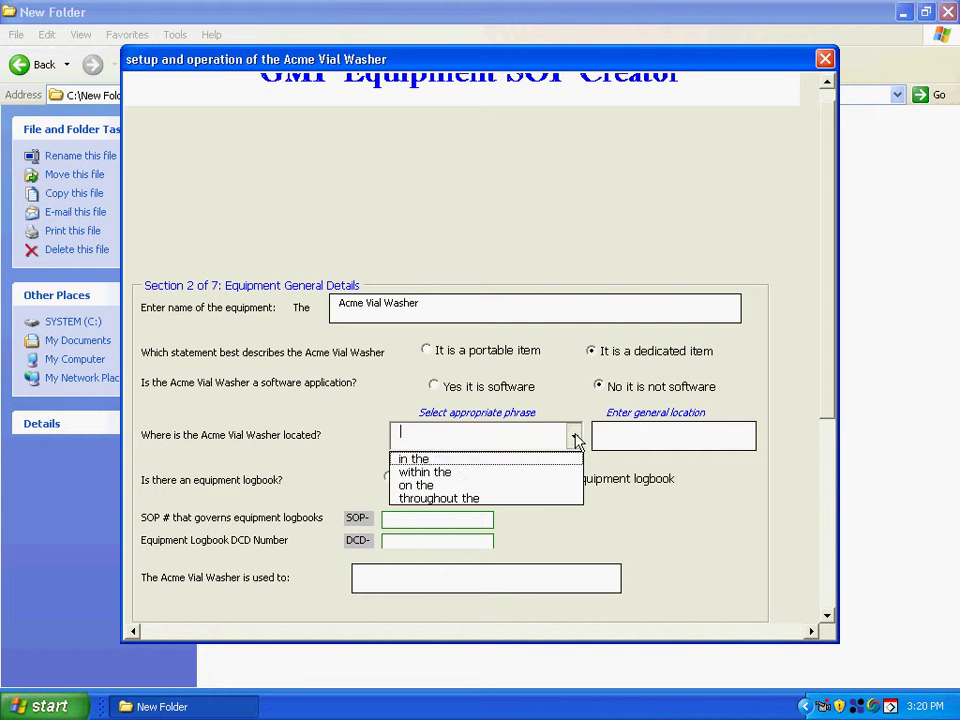
click(553, 459)
click(611, 433)
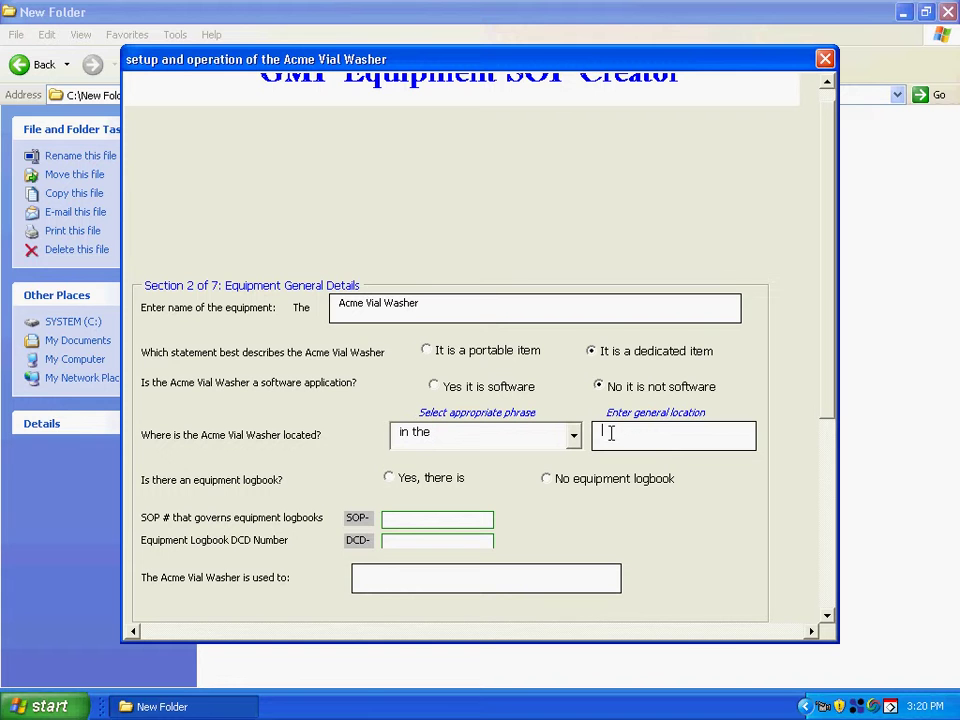
text(2)
text(3rd Floor Vial Suite)
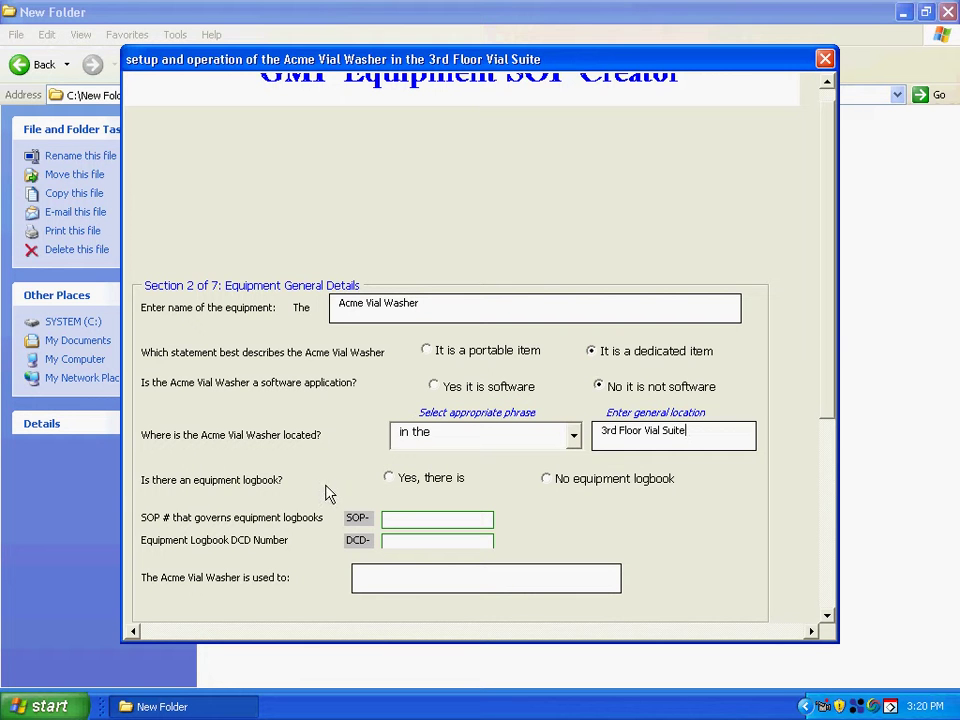
Step: Record an equipment logbook under SOP-0047 and DCD-0096, used to wash 3 mL vials
click(418, 480)
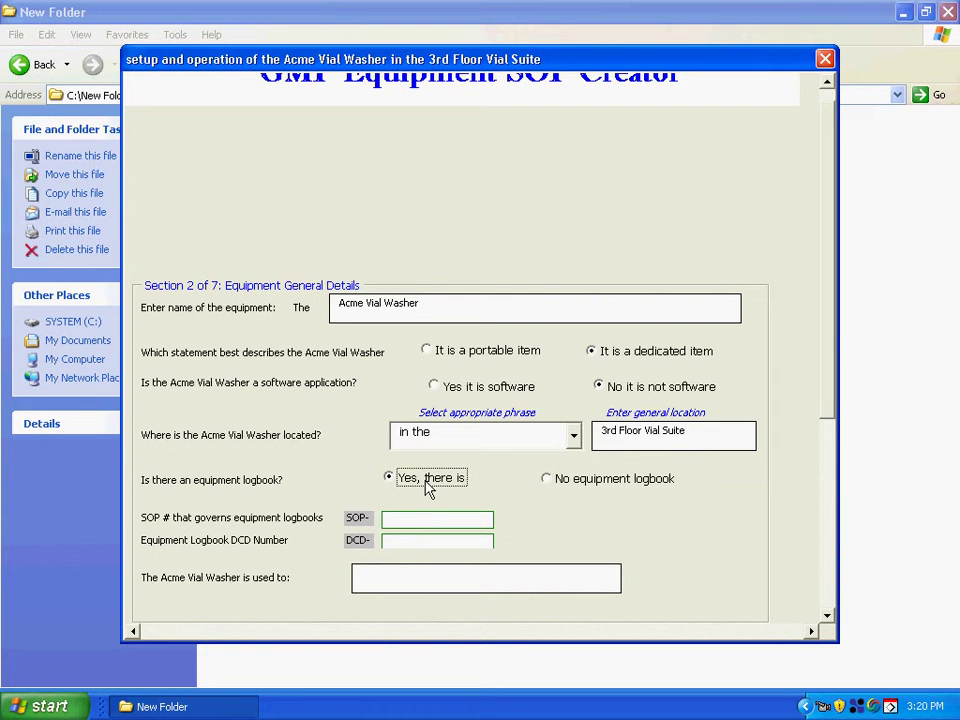
scroll(820, 430, down, 3)
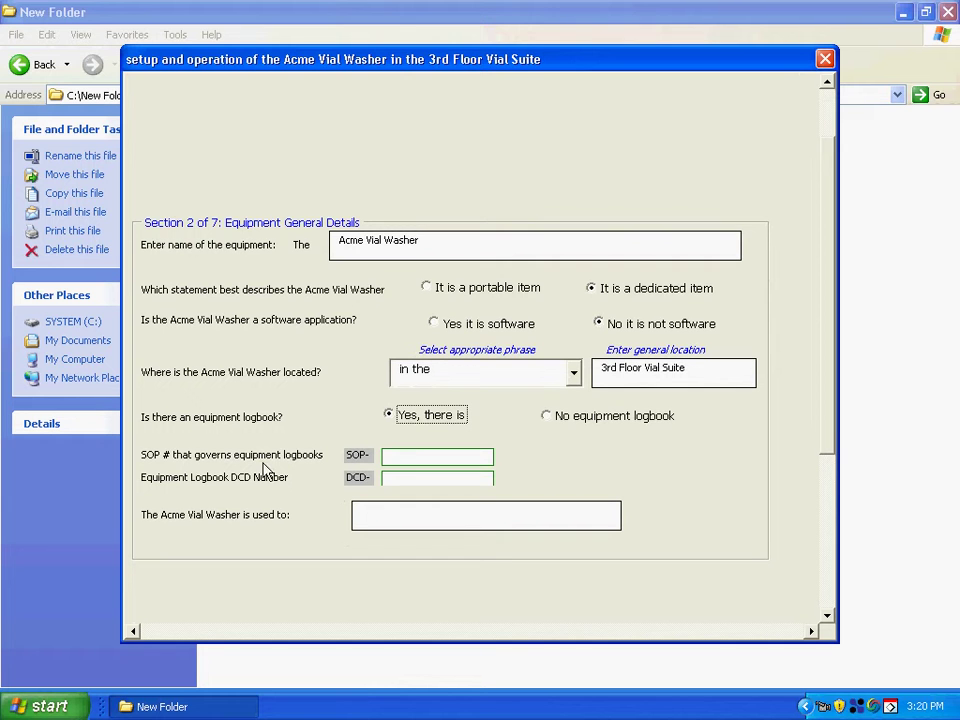
click(411, 457)
click(399, 479)
text(0096)
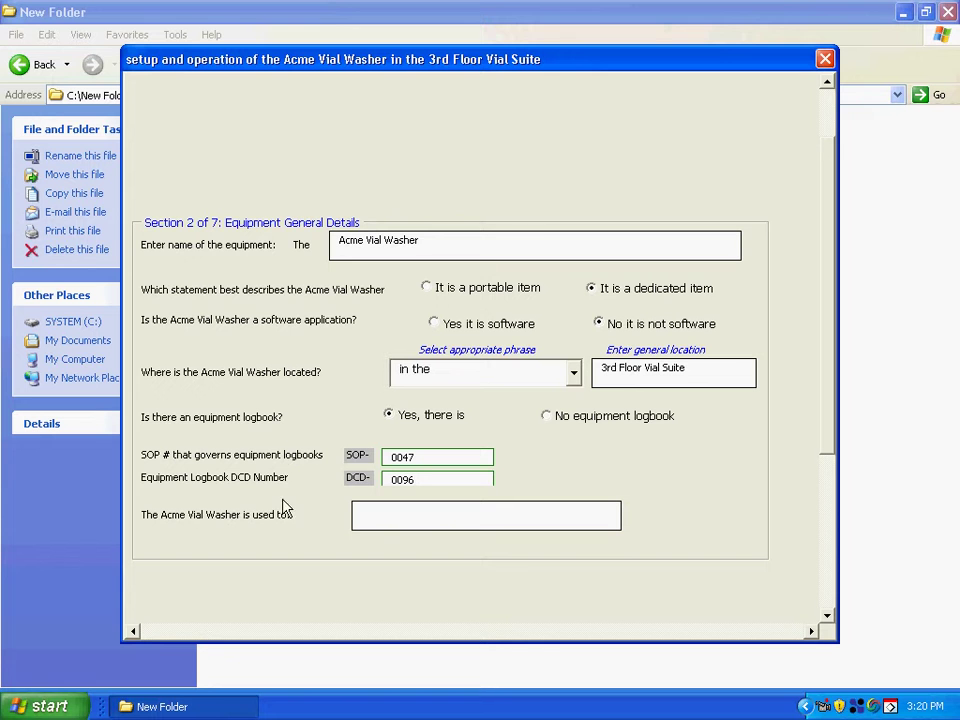
click(377, 516)
text(w)
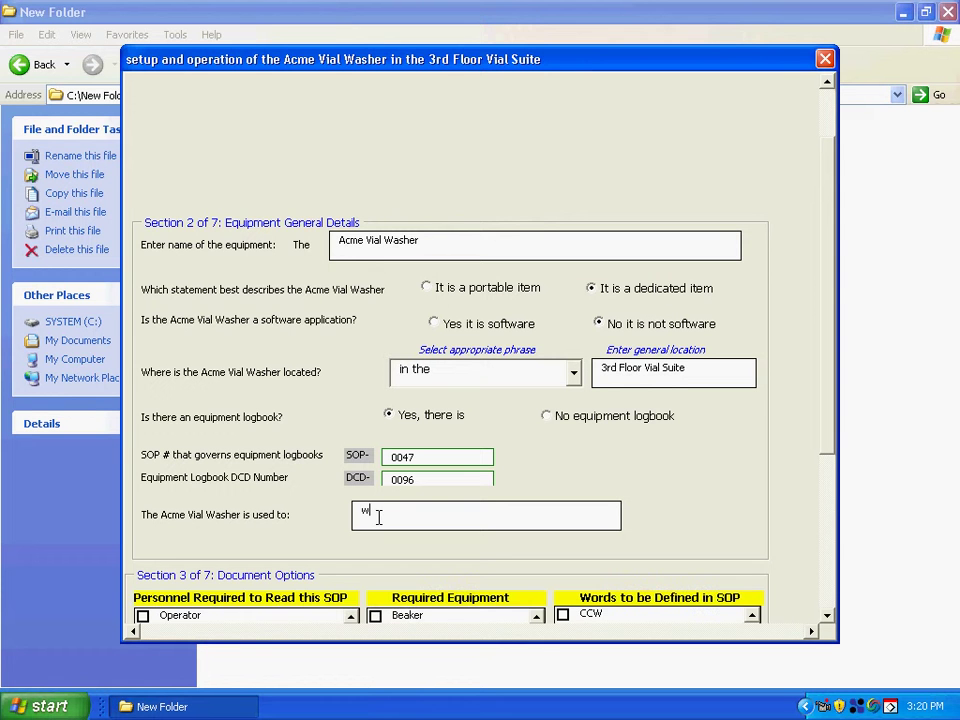
text(ash 3 mL vials)
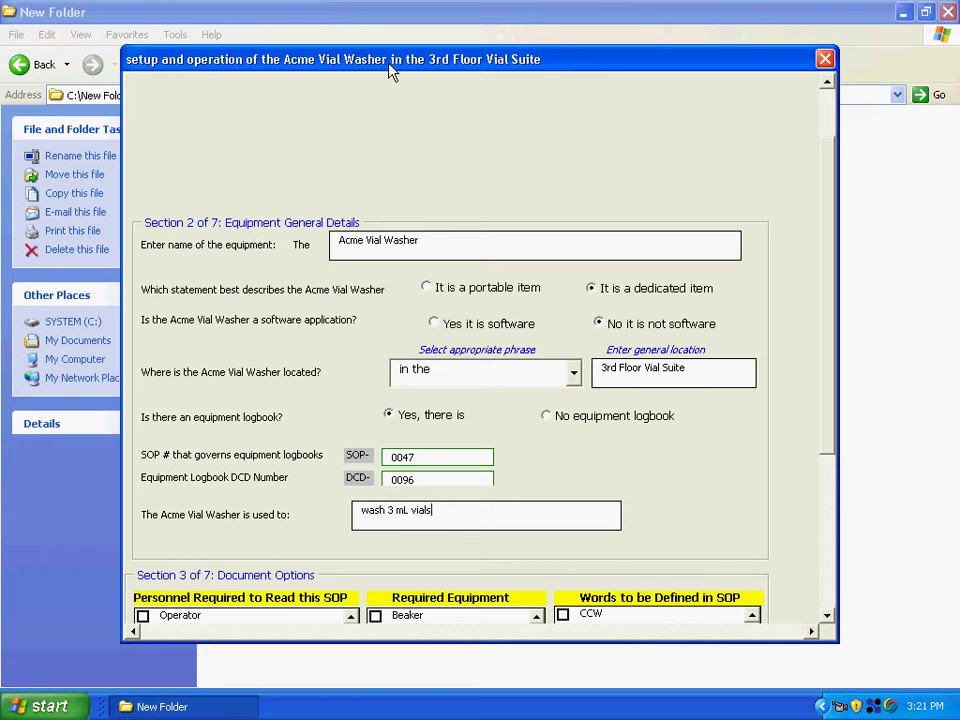
Step: Require Operators, Supervisors, Maintenance and QA_Disposition to read the SOP
drag(828, 402, 812, 570)
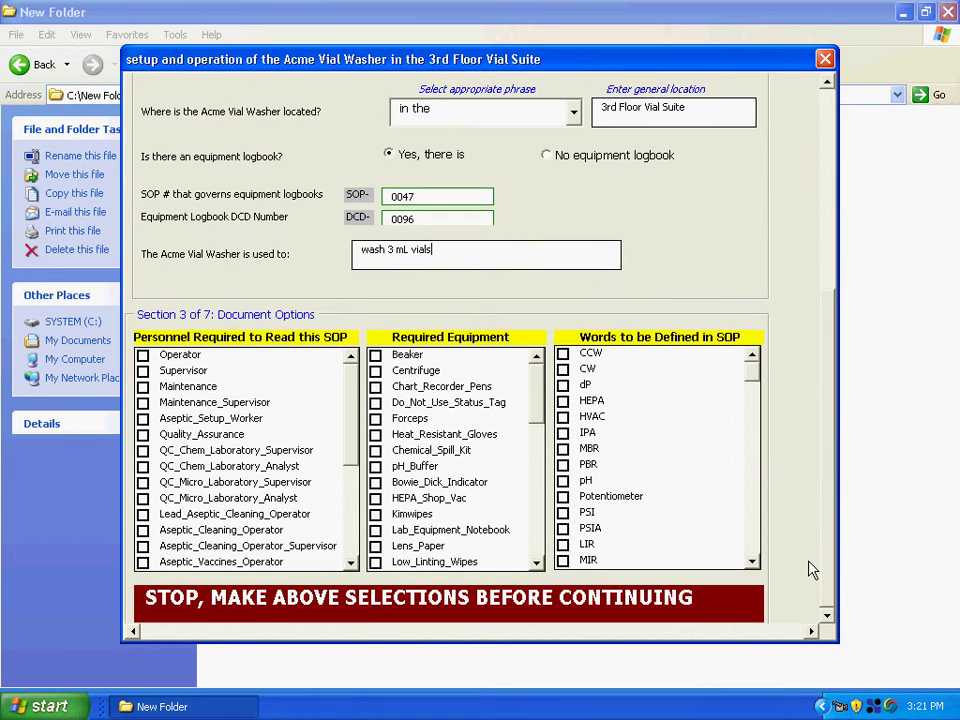
click(172, 358)
click(172, 370)
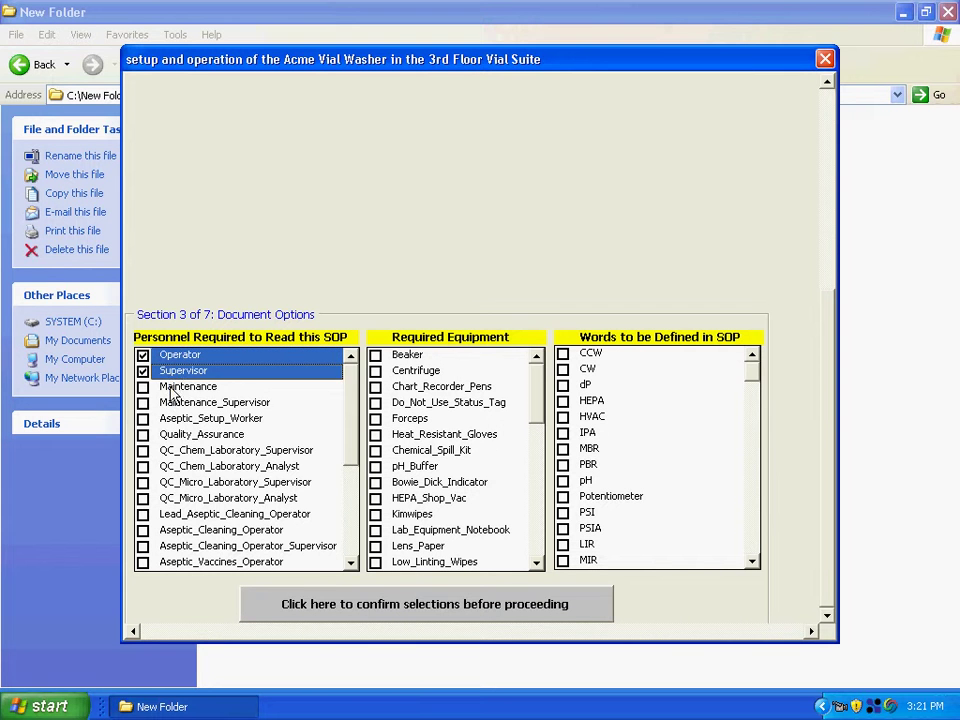
click(174, 387)
drag(350, 440, 356, 531)
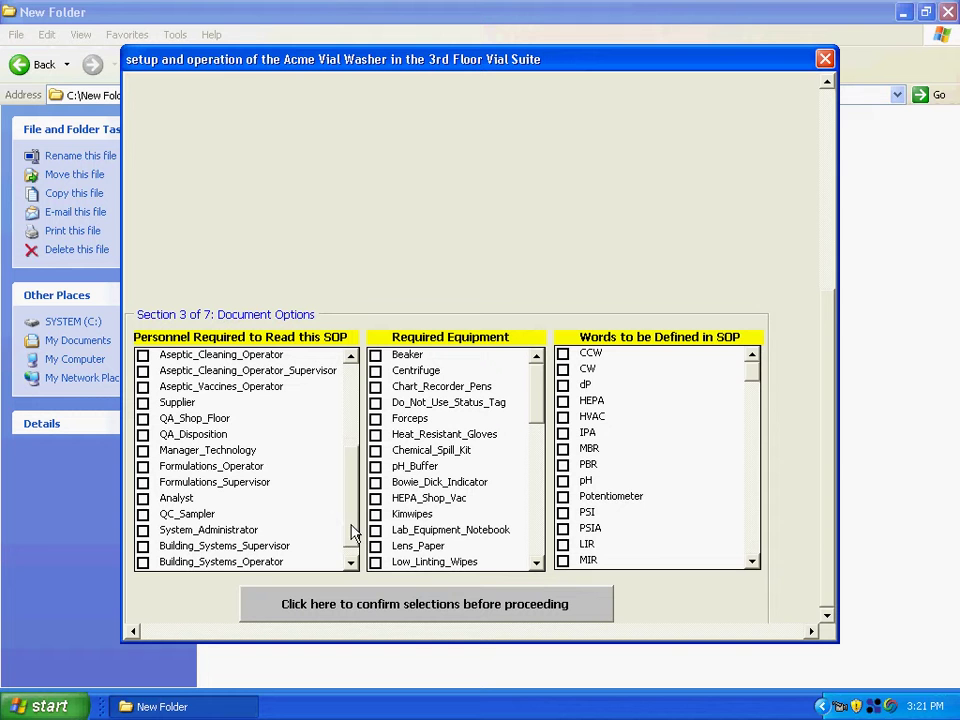
click(228, 436)
Step: List Beaker, Centrifuge, Chart_Recorder_Pens, Replacement_Chart and Sterile_WFI as required equipment
click(394, 358)
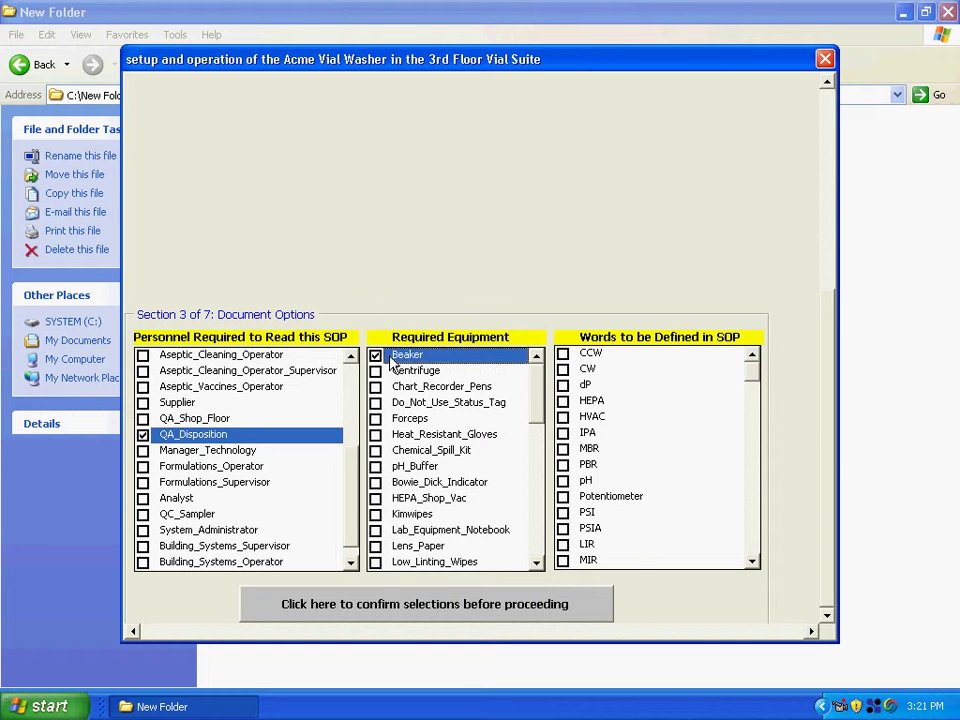
click(396, 371)
click(396, 387)
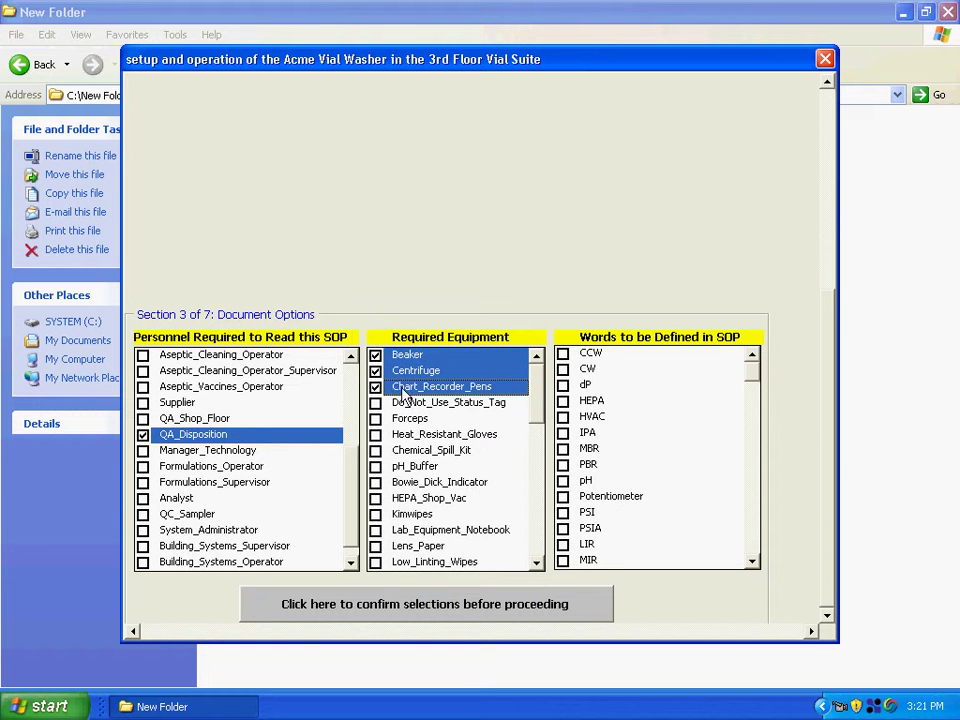
drag(536, 420, 535, 472)
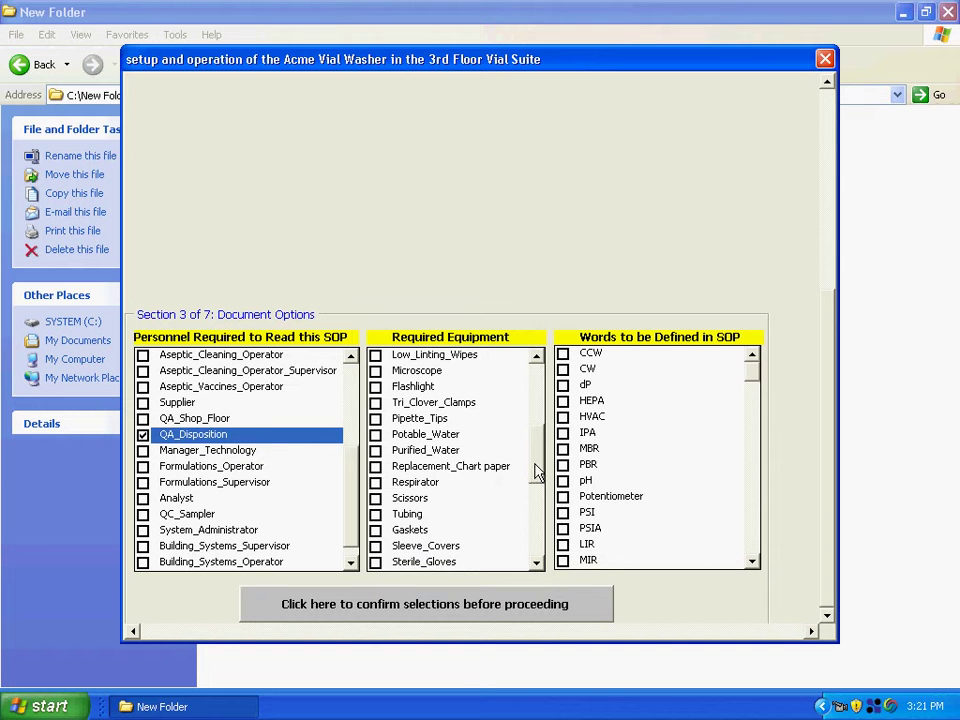
click(469, 472)
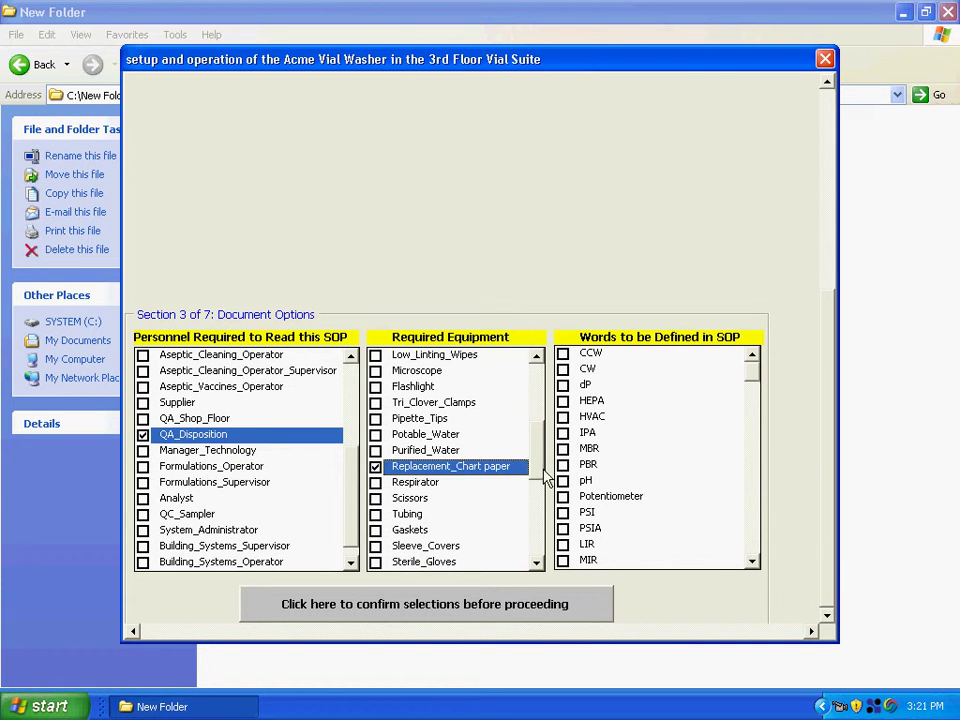
drag(537, 476, 542, 501)
click(439, 498)
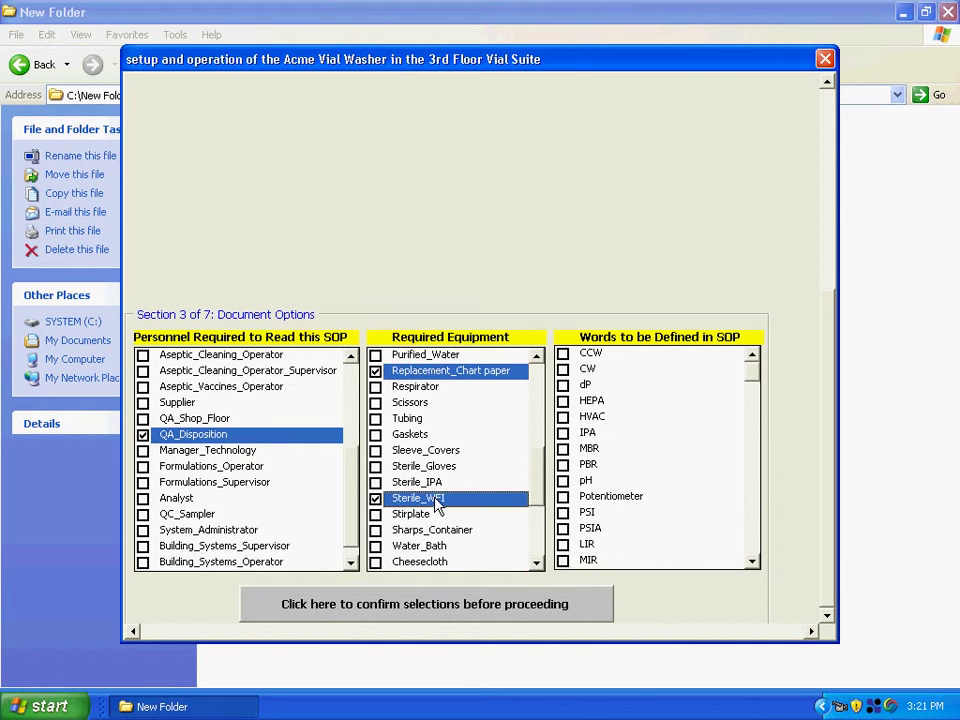
Step: Mark CCW, CW, HEPA, HVAC, MBR and Pyrogen for definition and confirm Section 3
click(586, 353)
click(587, 369)
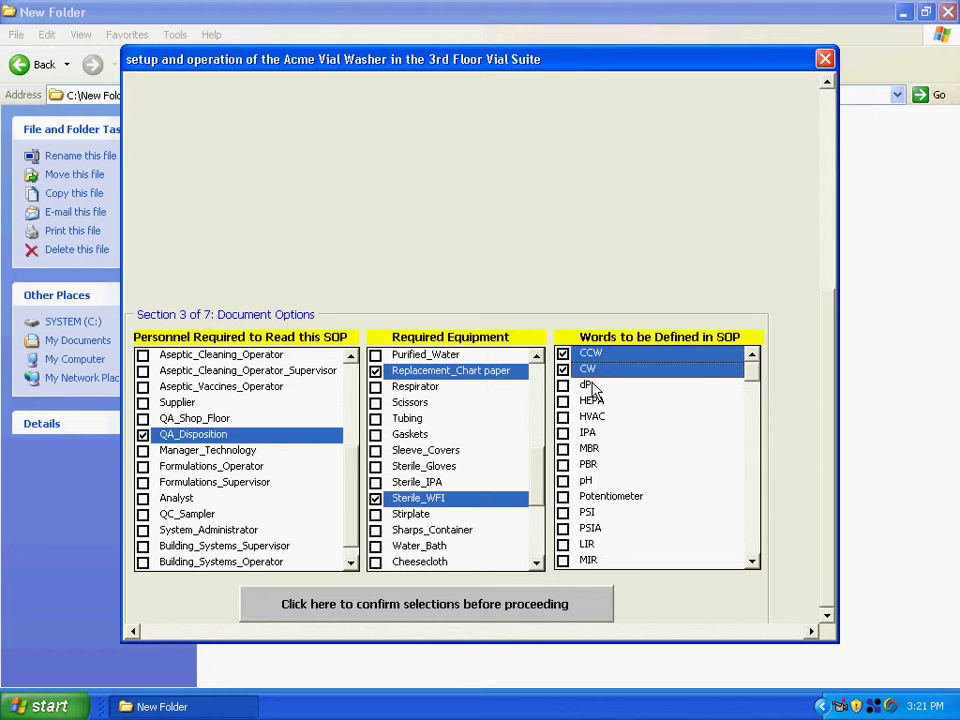
click(592, 401)
click(597, 417)
click(596, 449)
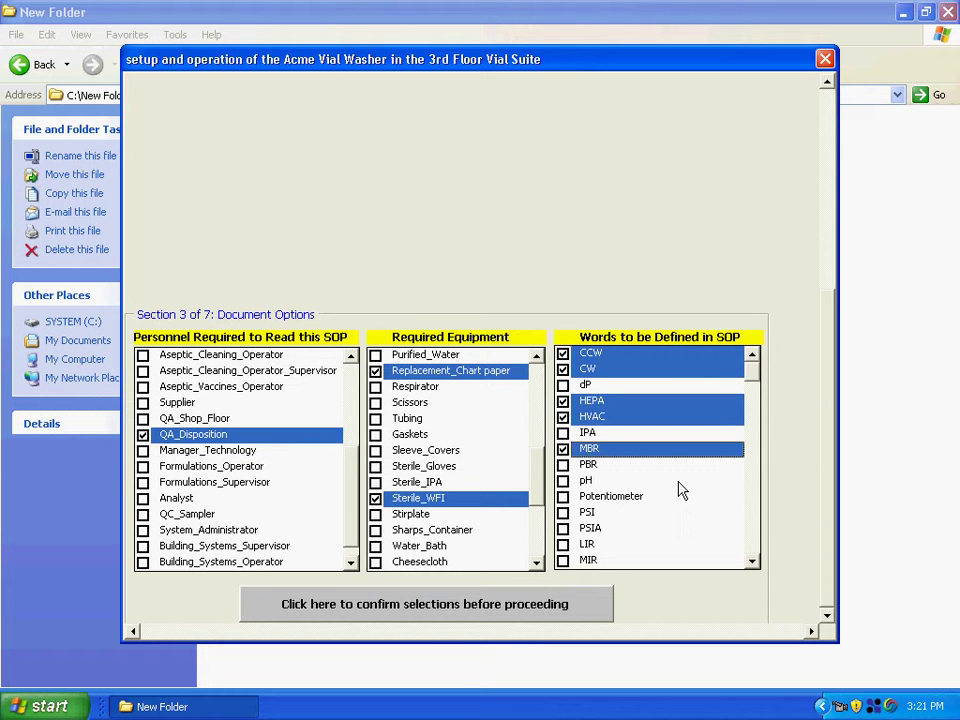
click(633, 558)
drag(751, 380, 738, 510)
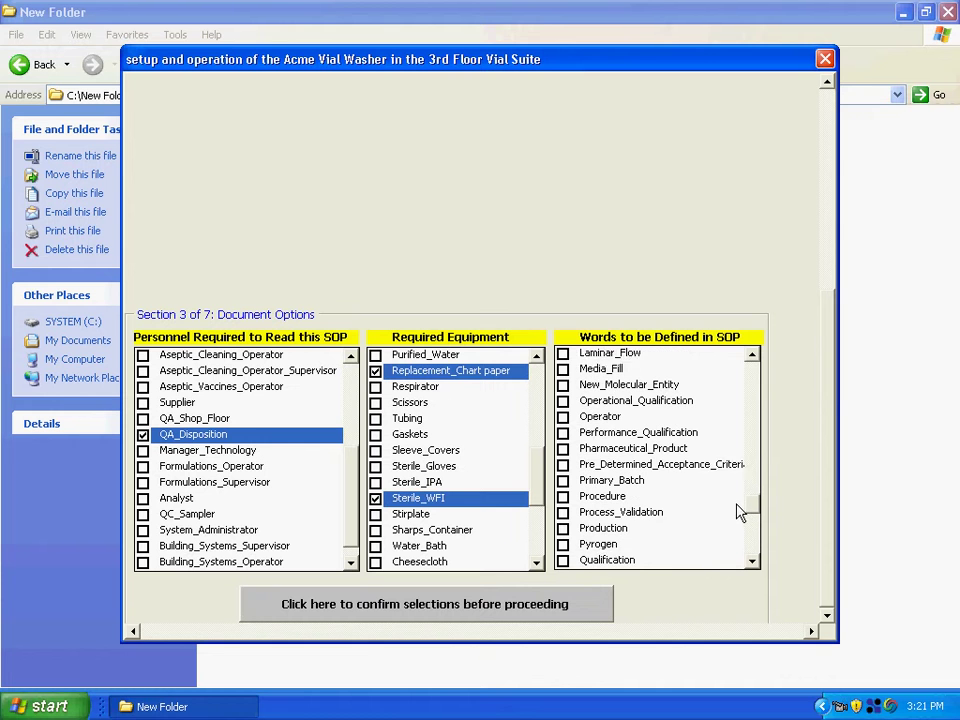
click(620, 528)
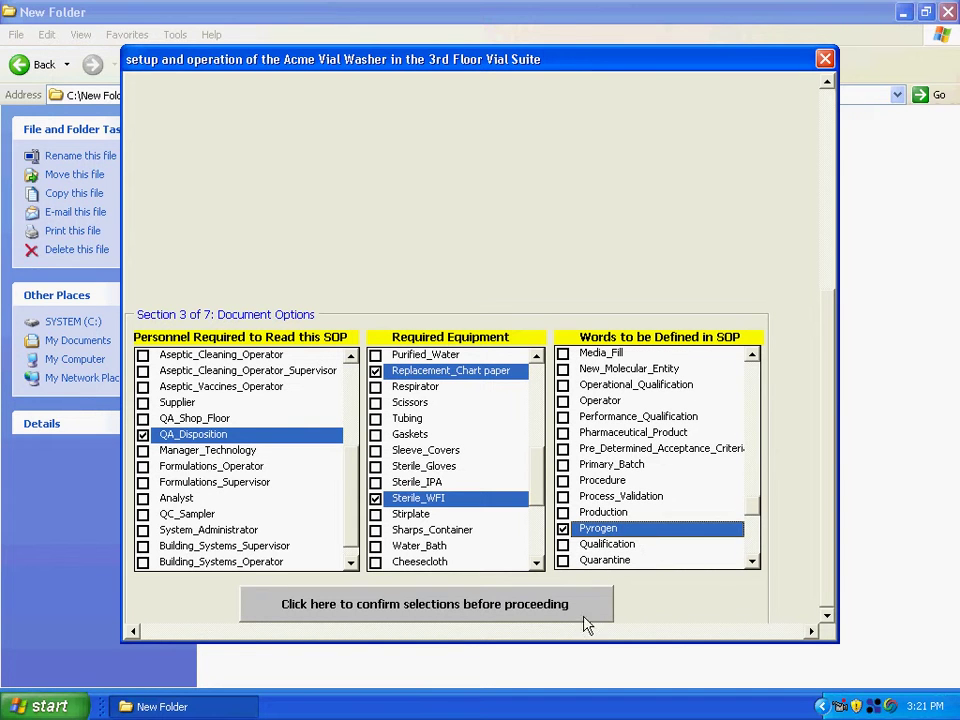
click(452, 614)
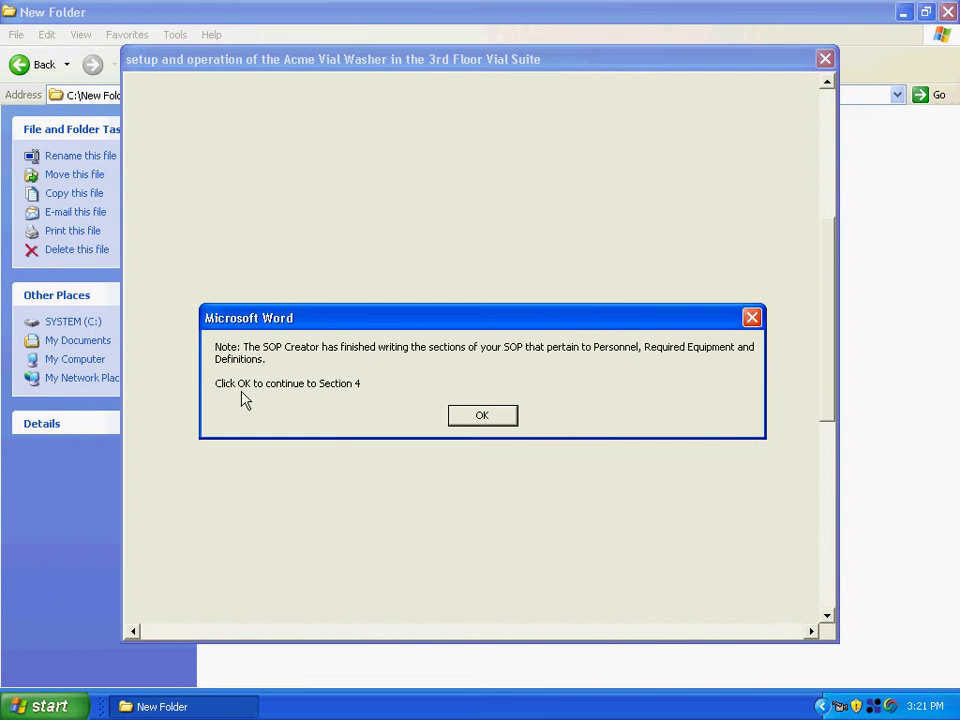
Step: Mark the washer as password protected with operational hazards
click(470, 419)
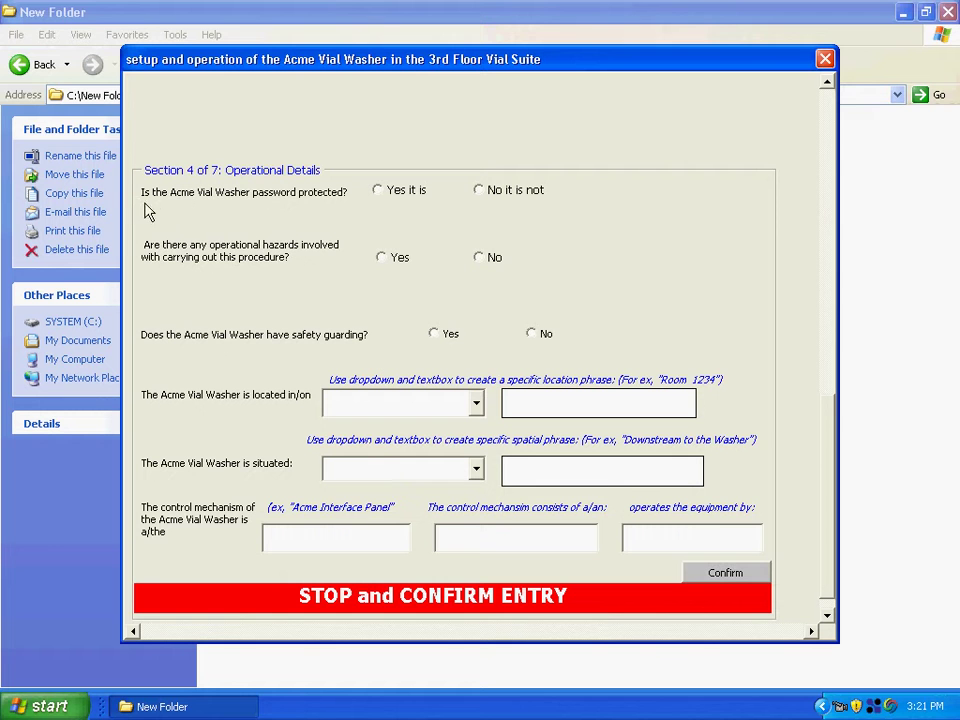
click(378, 190)
click(385, 259)
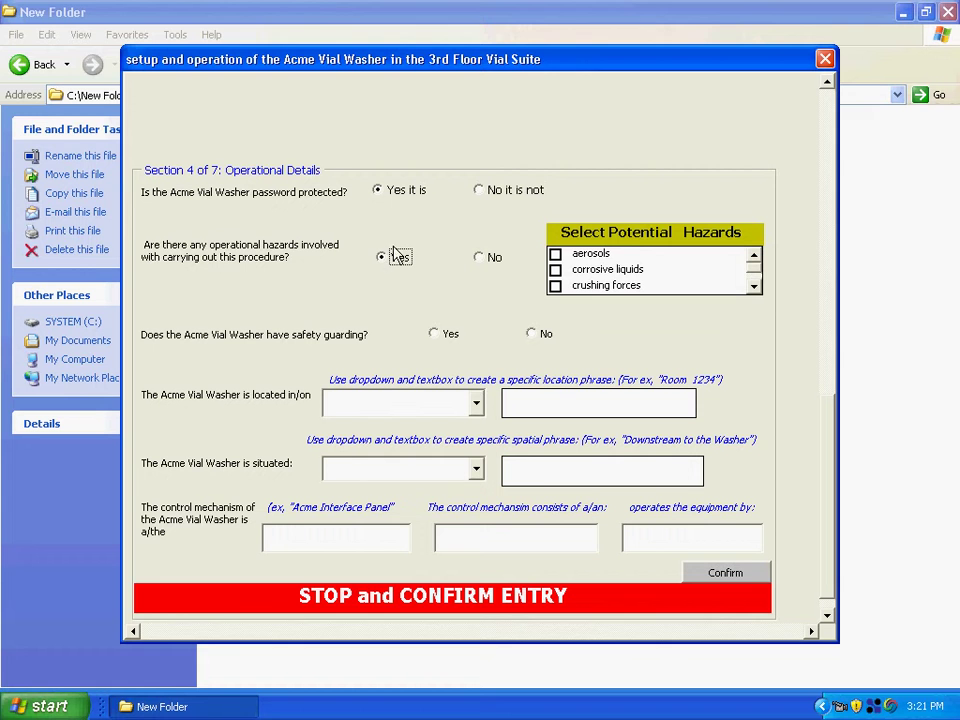
Step: Tick high_surface_temperatures and hot_WFI hazards and confirm the washer has safety guarding
click(754, 287)
click(754, 287)
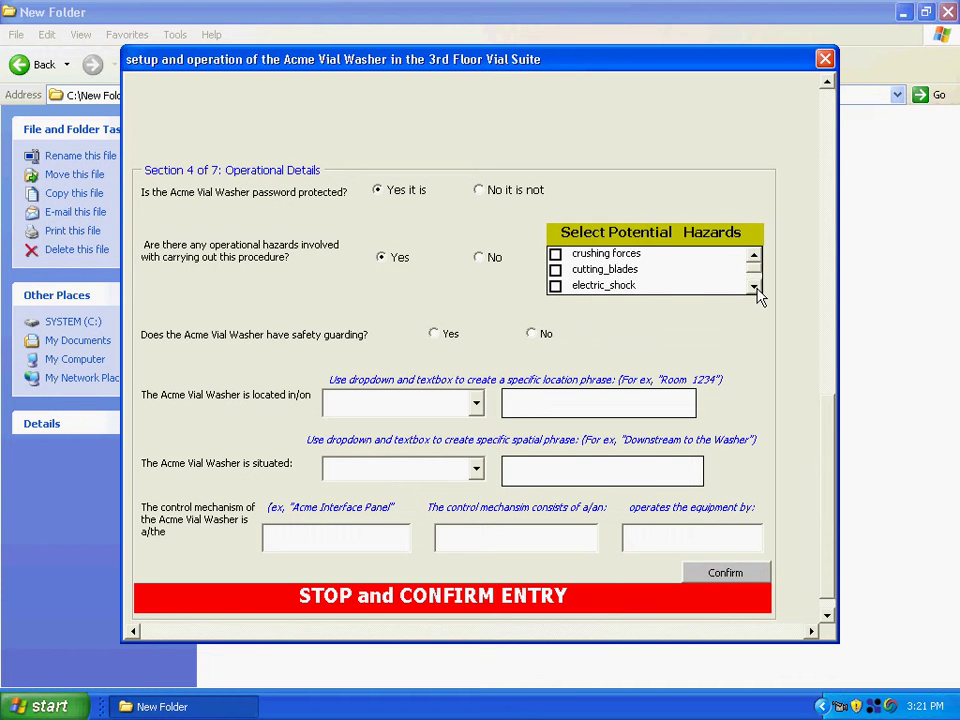
click(754, 287)
click(754, 287)
click(754, 287)
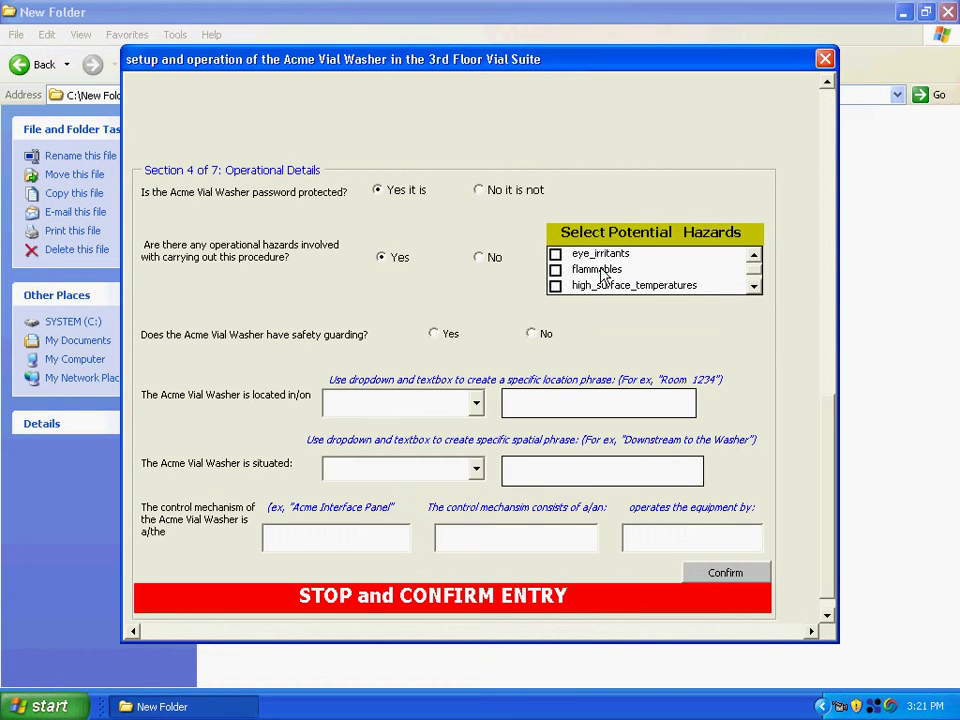
click(602, 269)
click(754, 287)
click(754, 287)
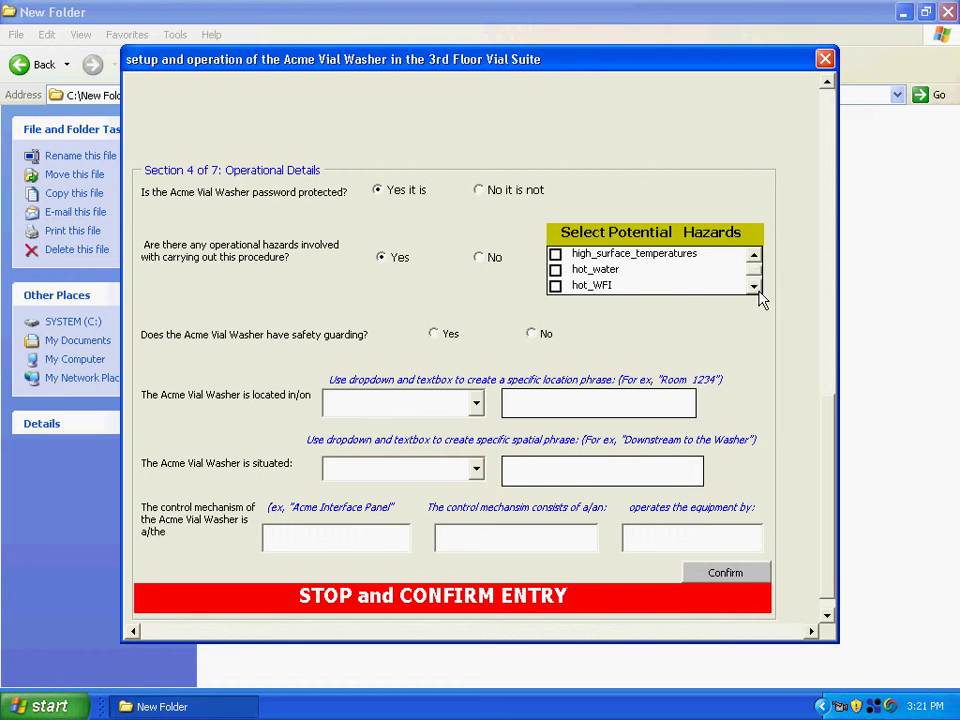
click(645, 257)
click(600, 288)
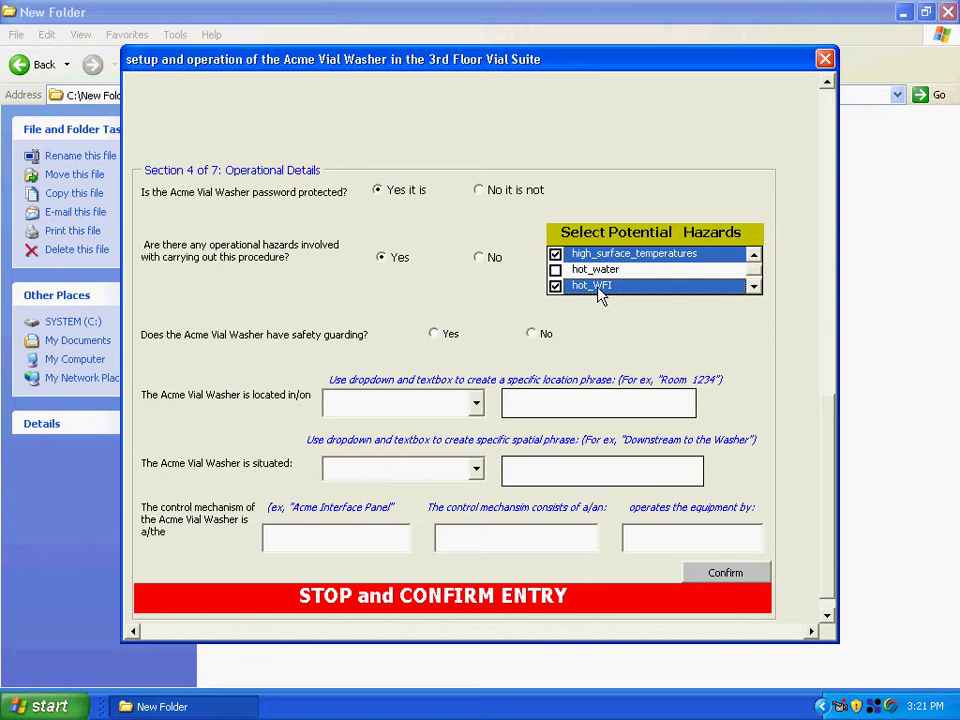
click(436, 334)
Step: Place the washer in Room 1471, upstream to the sterilization tunnel
click(476, 403)
drag(476, 440, 476, 482)
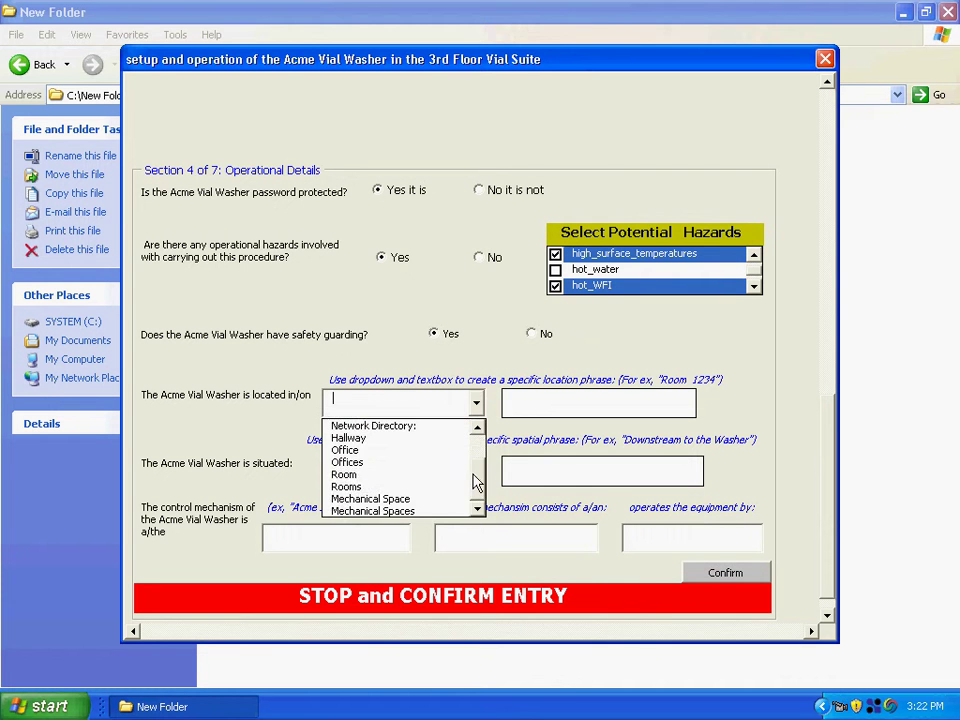
click(435, 474)
click(551, 401)
text(1471)
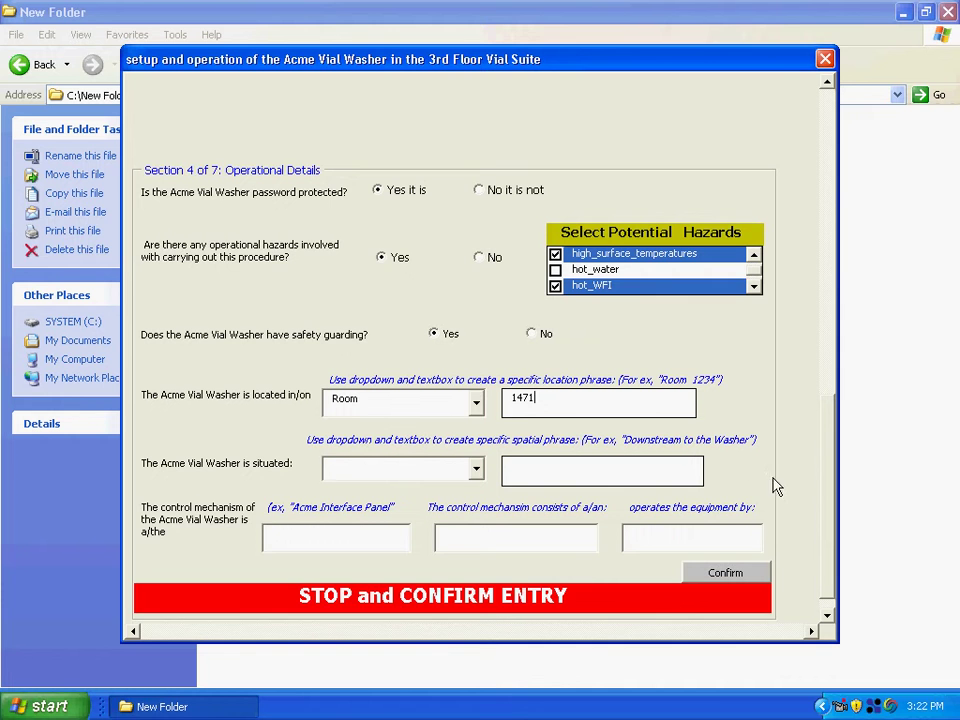
scroll(826, 491, down, 1)
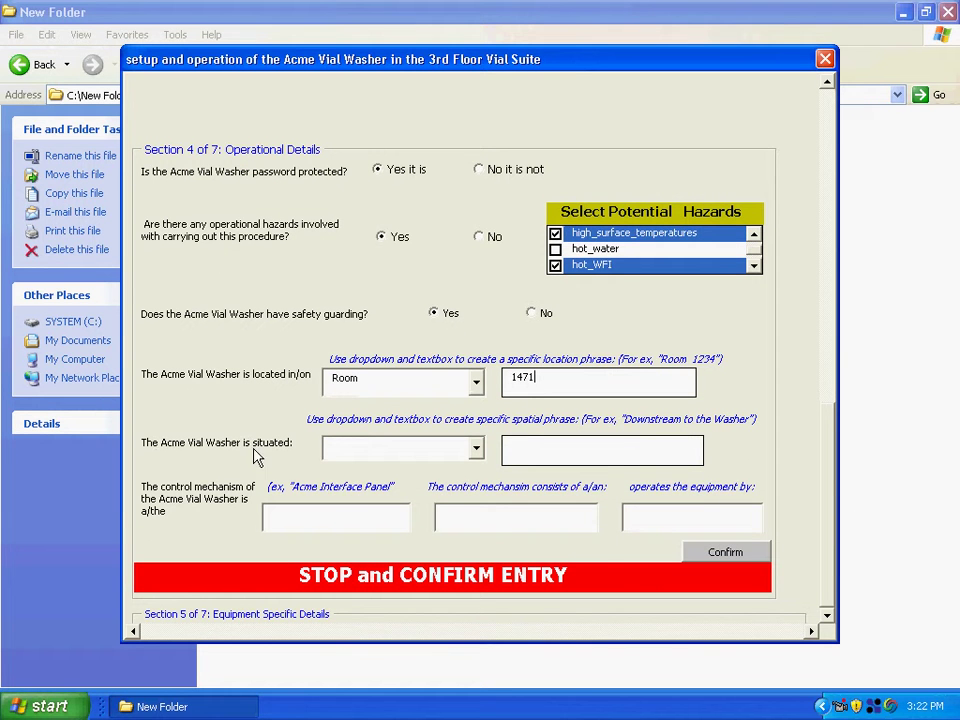
click(476, 448)
drag(477, 478, 478, 538)
click(400, 541)
click(540, 447)
text(sterilization tunnel)
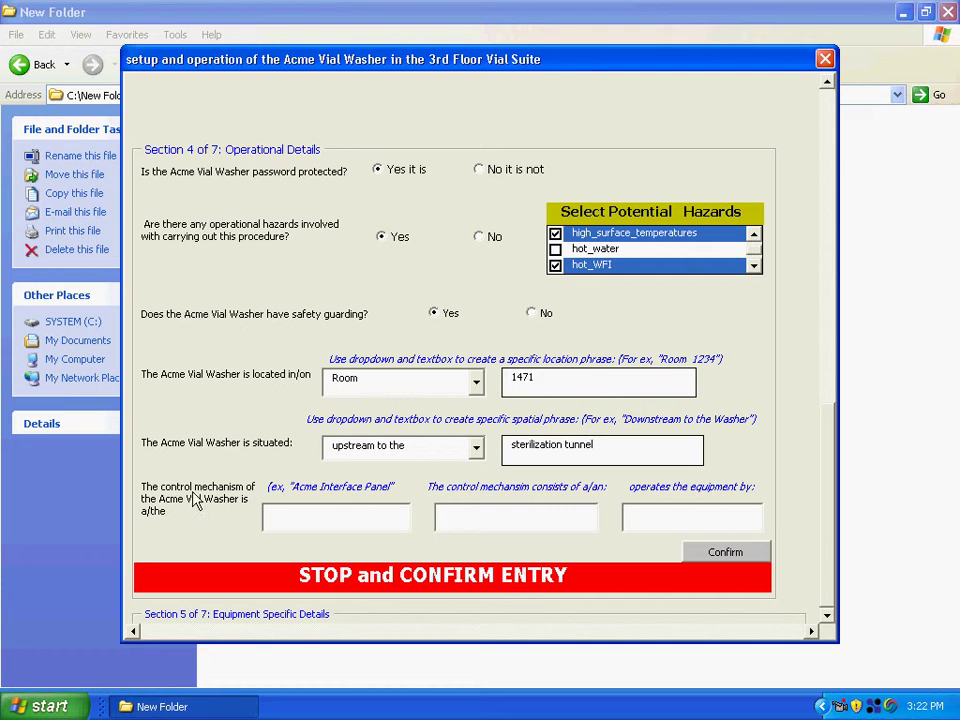
Step: Describe the Allen-Bradley PanelView HMI touchscreen control mechanism and confirm Section 4
click(280, 512)
text(Allen-Bradley PanelView HMI)
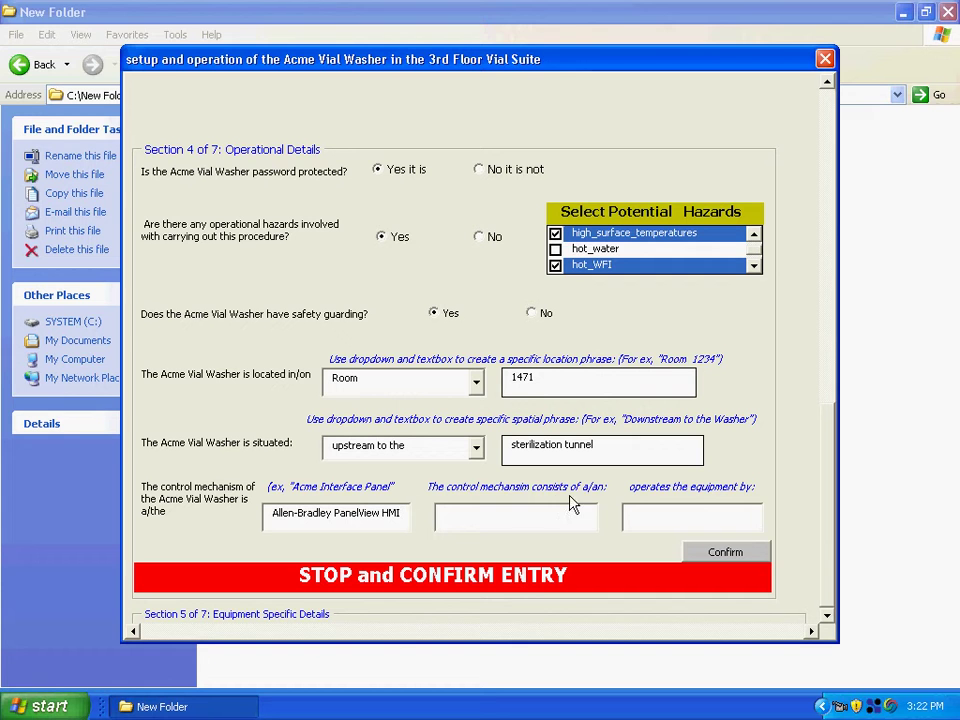
click(521, 516)
text(touchscreen LCD monitor)
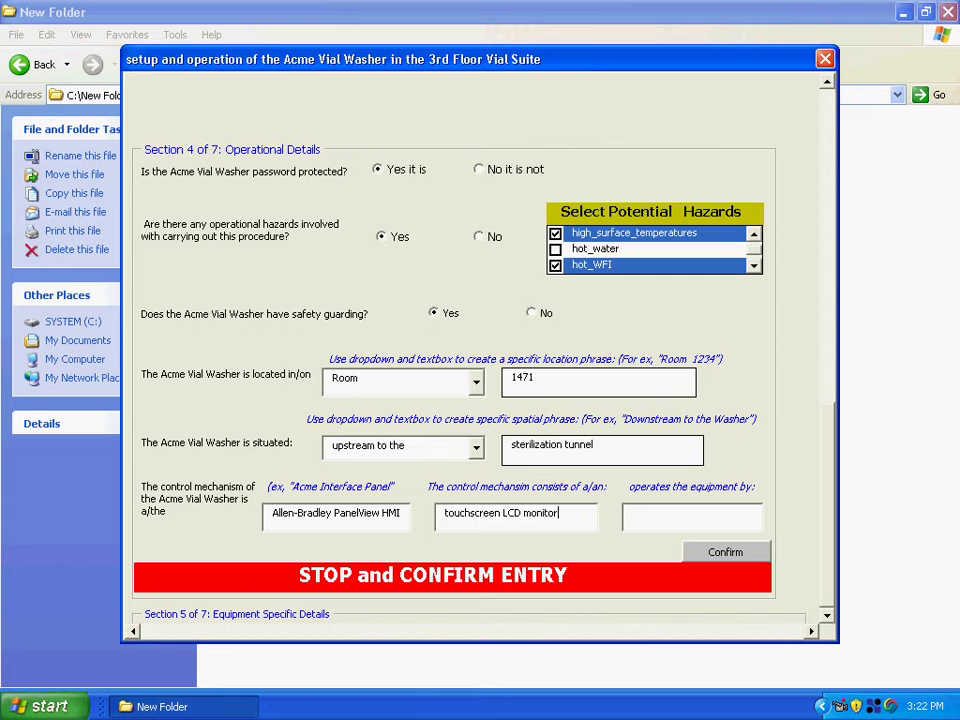
click(644, 510)
text(accepting user input)
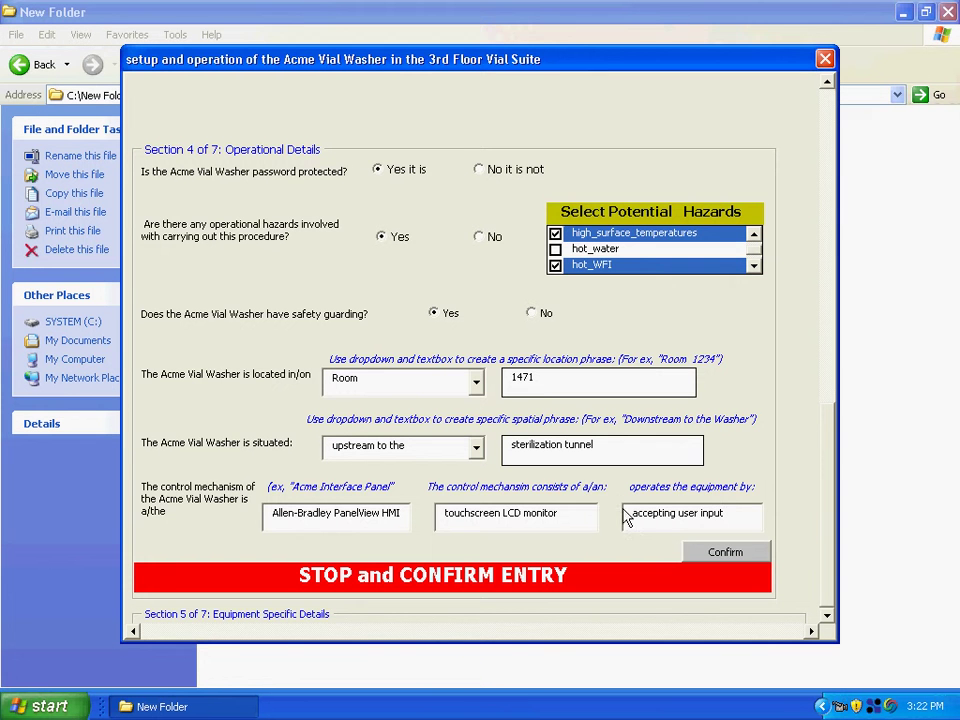
click(711, 559)
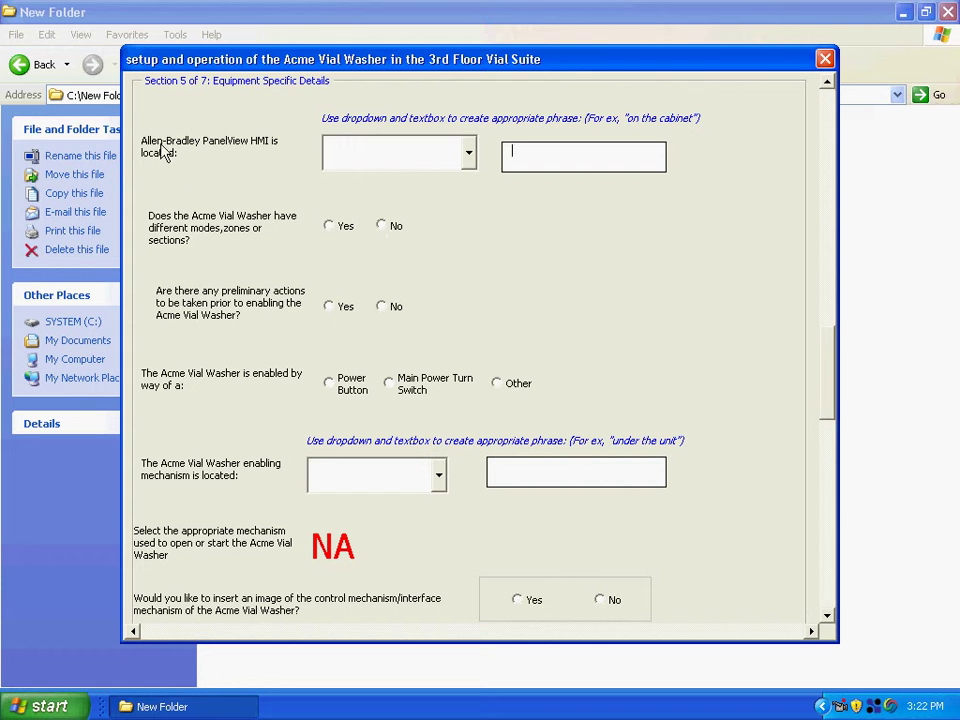
Step: Mount the HMI on the front of the washer carousel and set 3 modes or zones
click(467, 152)
drag(470, 208, 467, 233)
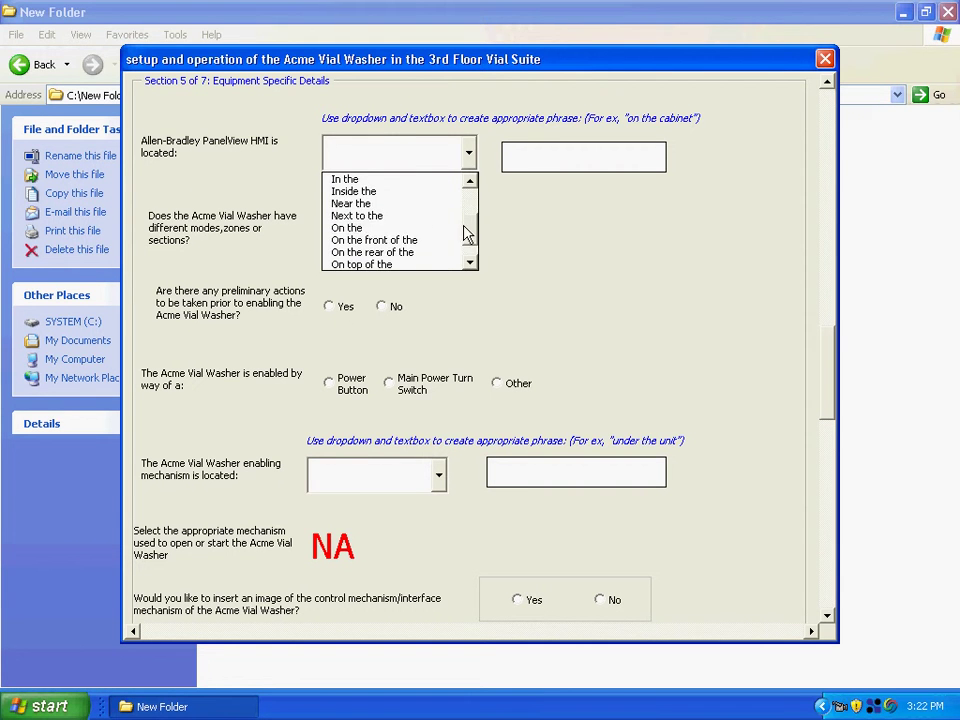
click(448, 241)
click(529, 157)
text(washer carousel)
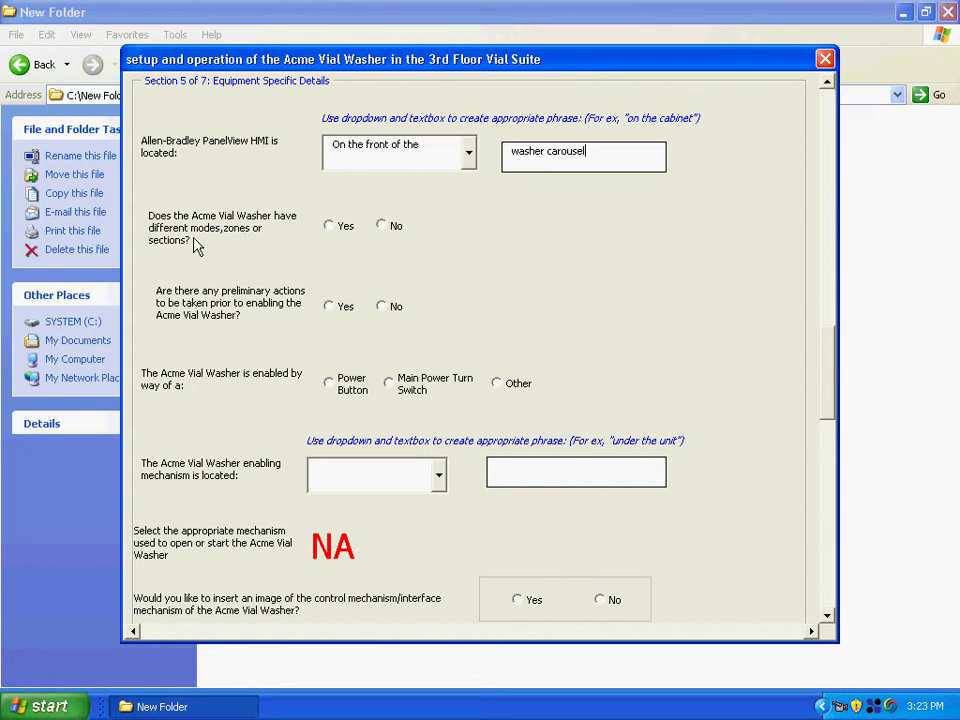
click(330, 226)
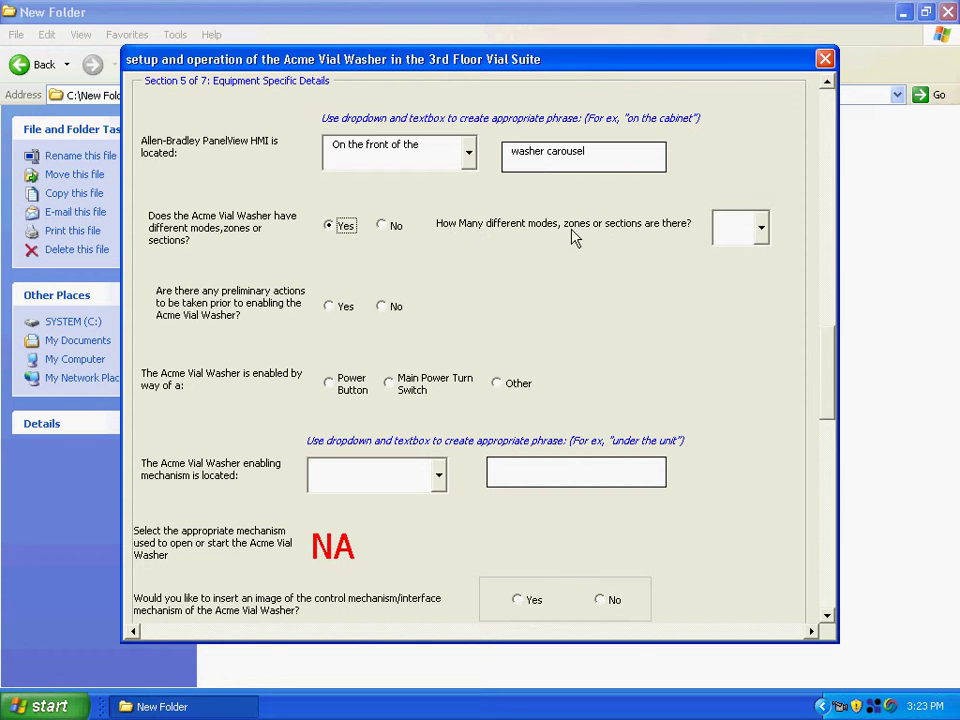
click(762, 236)
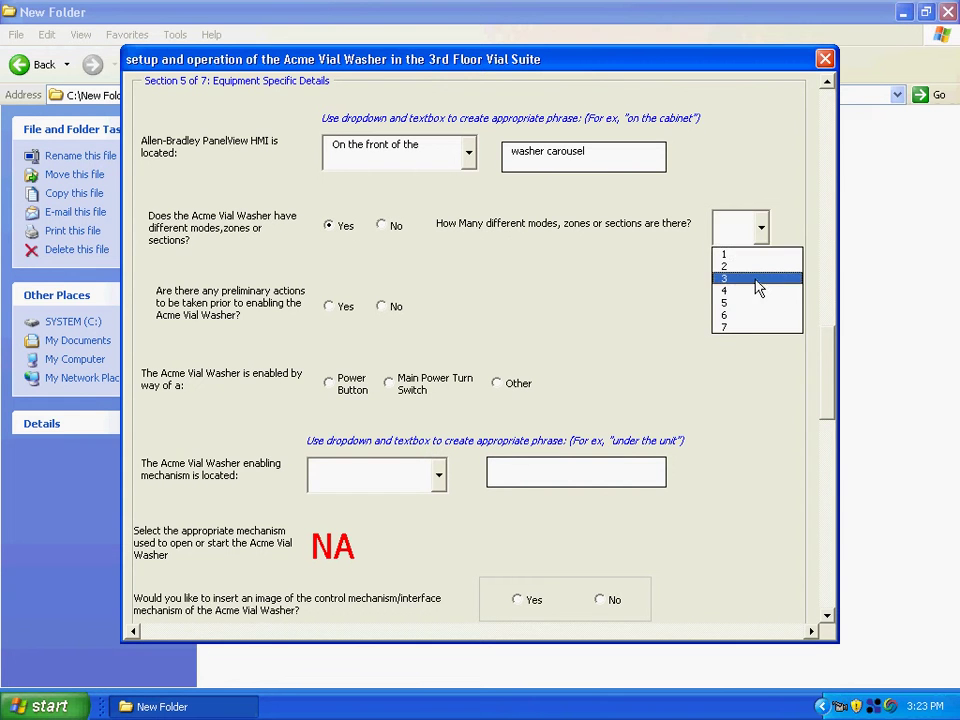
click(722, 279)
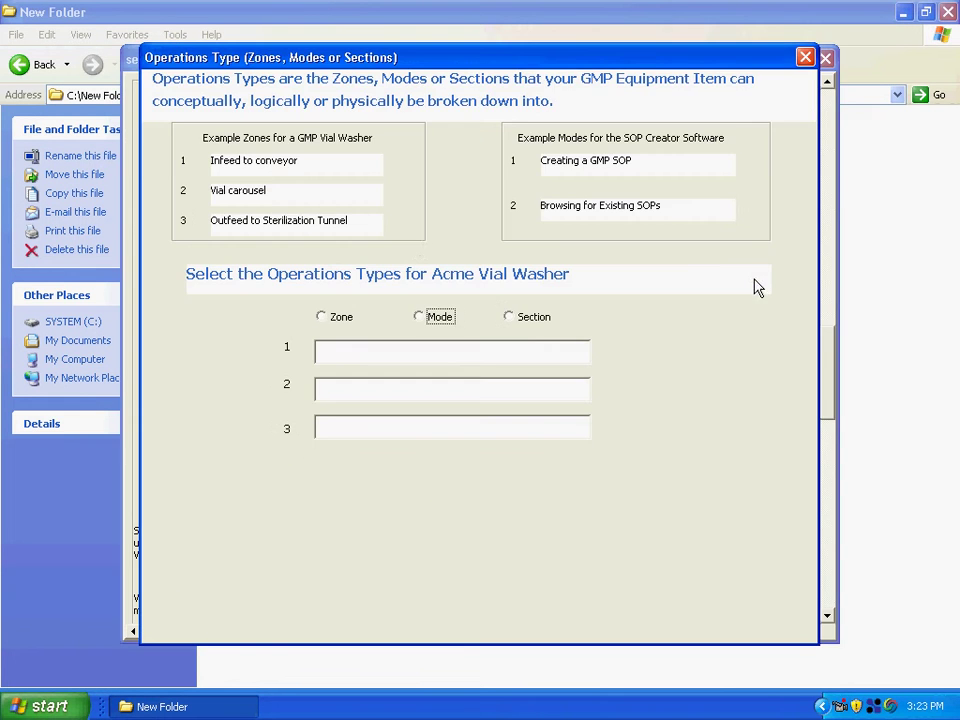
Step: Name the three zones Infeed to conveyor, Carousel and Outfeed to sterilization tunnel
click(322, 317)
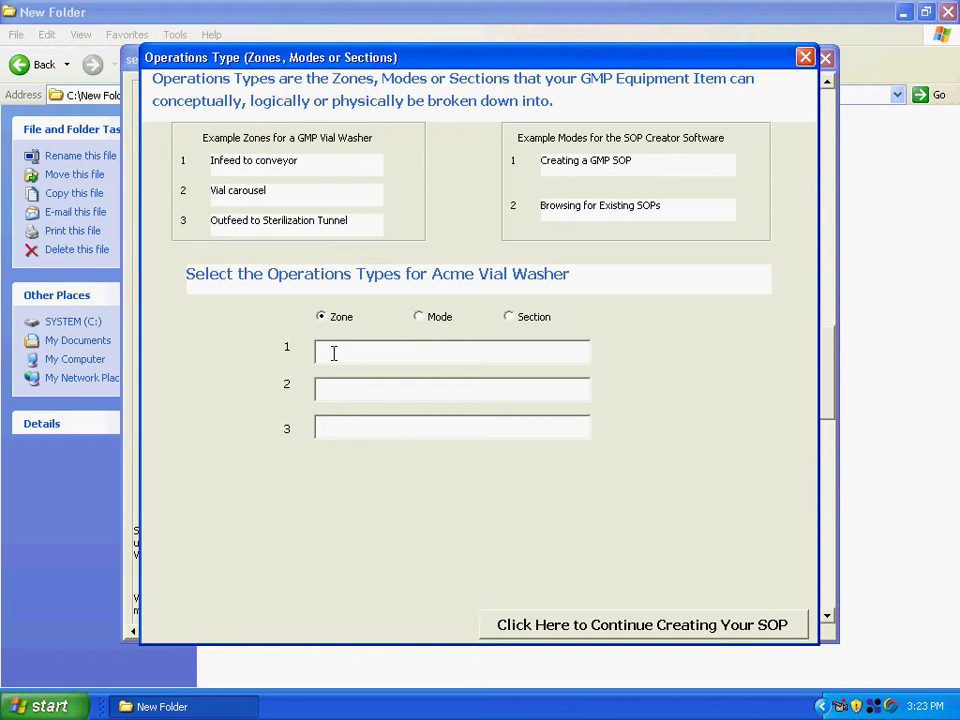
text(Infeed to con)
text(veyor)
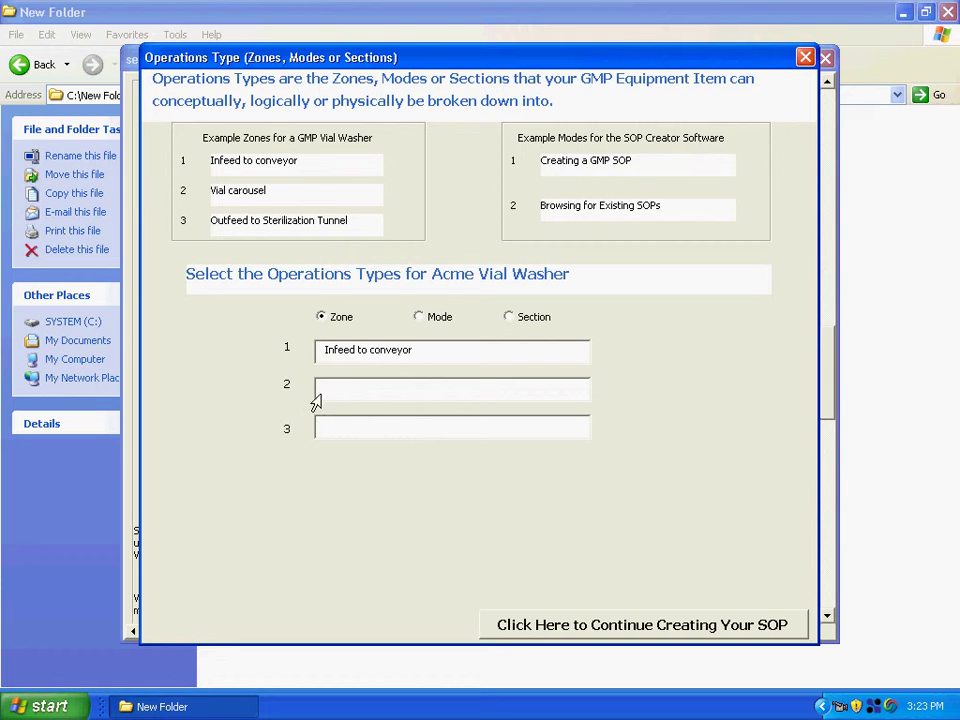
click(322, 389)
text(Carousel)
click(338, 425)
text(Out)
text(feed to ster)
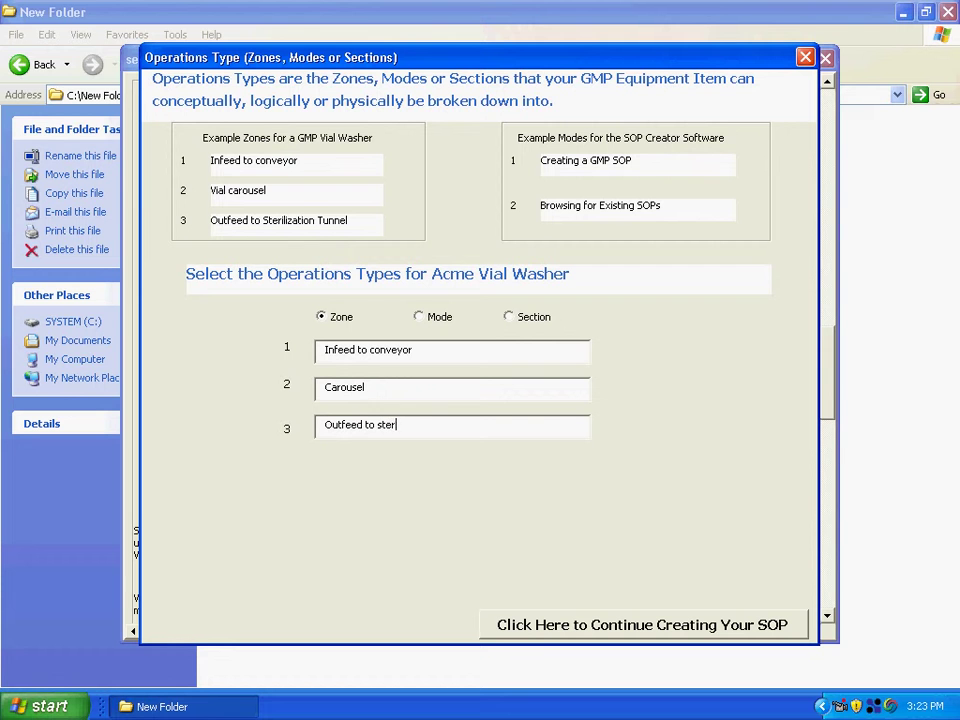
text(ilization tunnel)
click(767, 638)
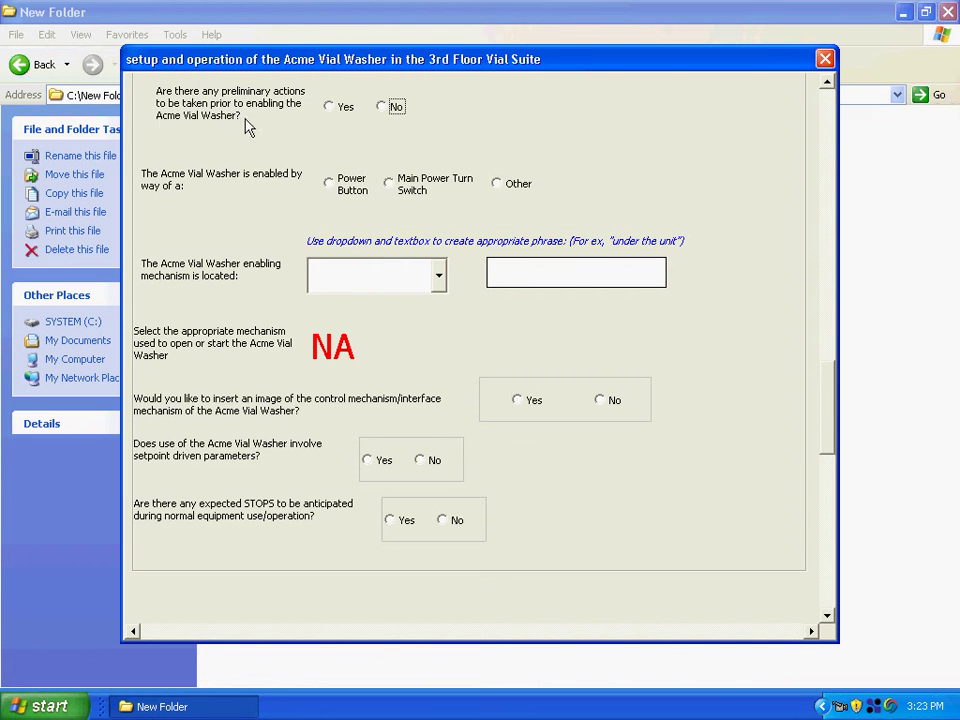
Step: Specify two preliminary actions, the first being 'Perform a Line Clearance Inspection'
click(330, 107)
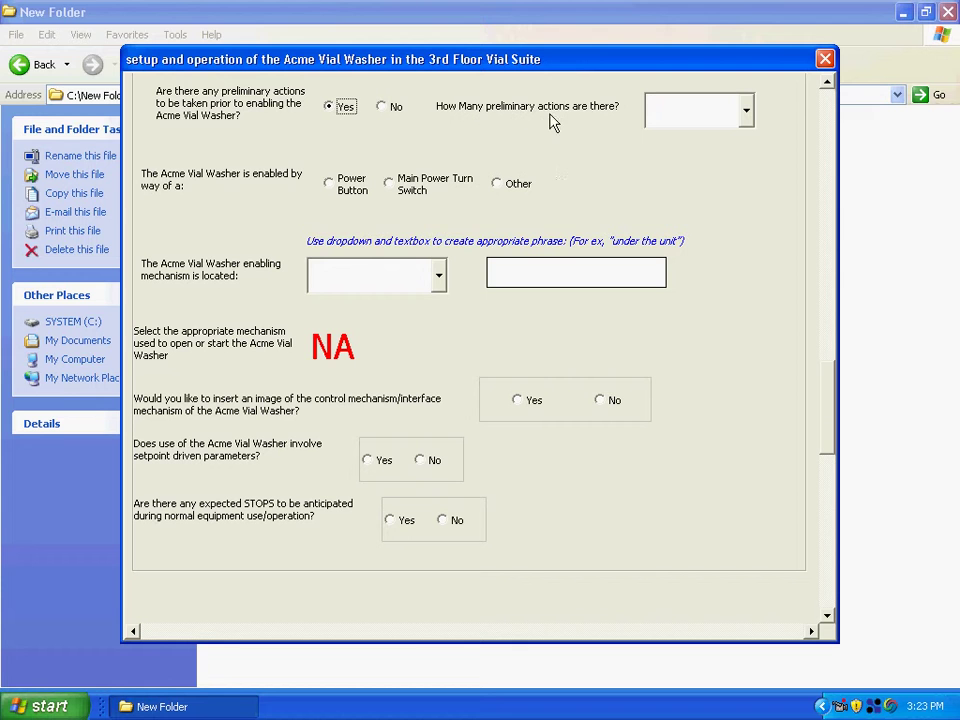
click(746, 112)
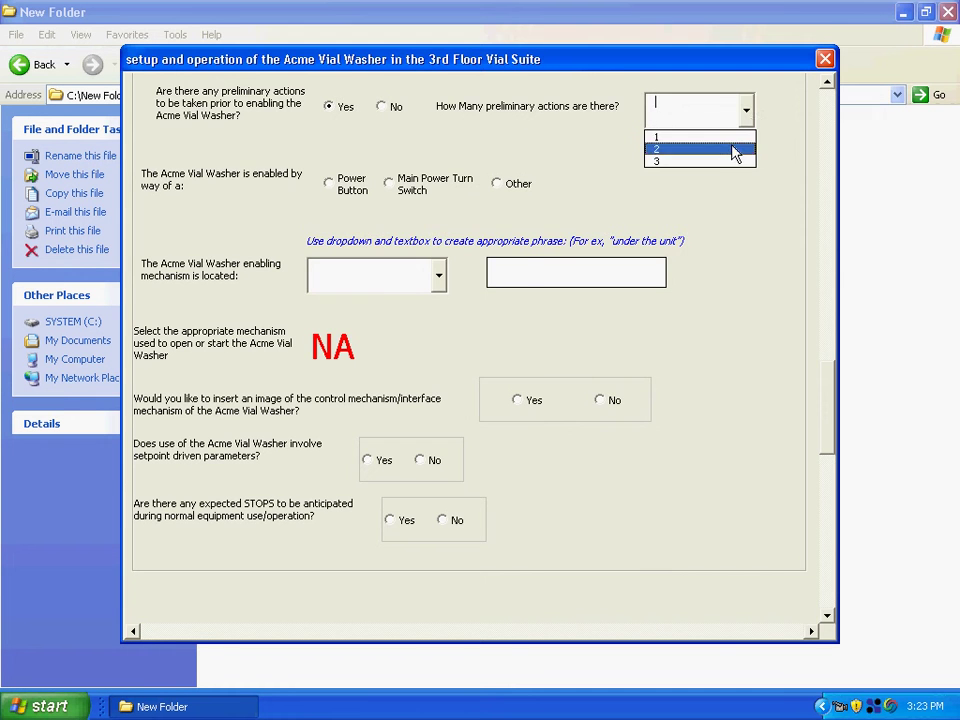
click(736, 150)
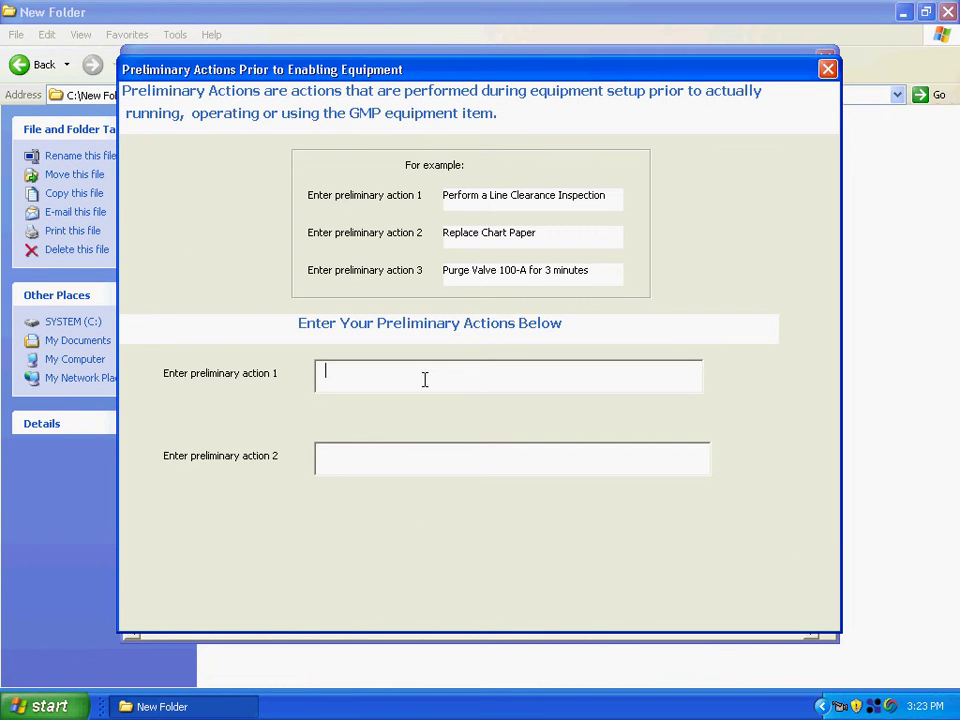
text(Perform )
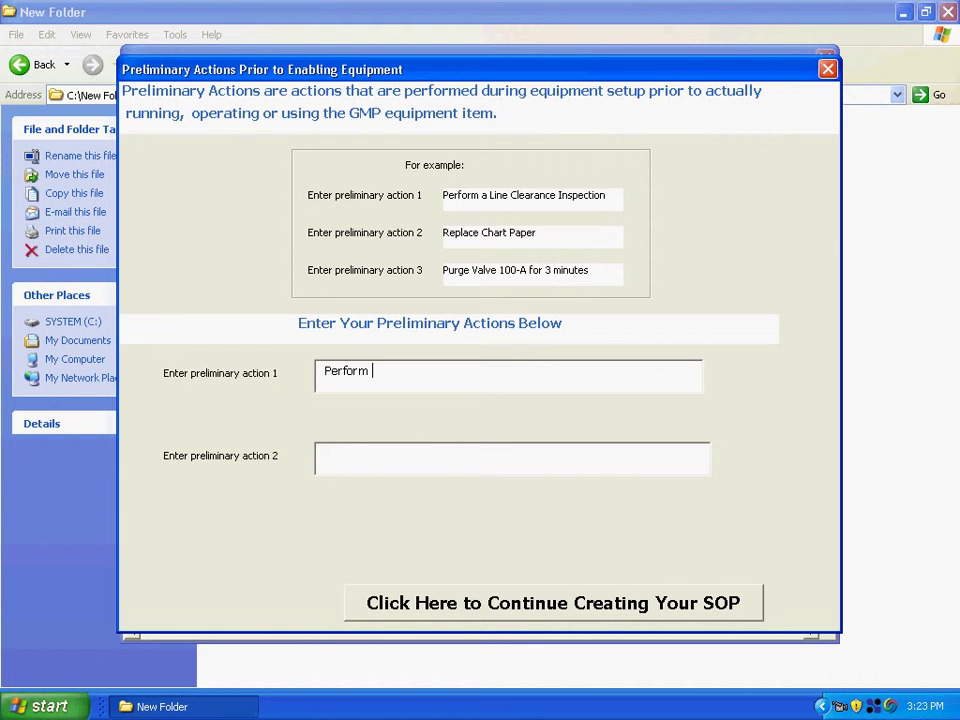
text(a Line Cleara)
text(nce Inspection)
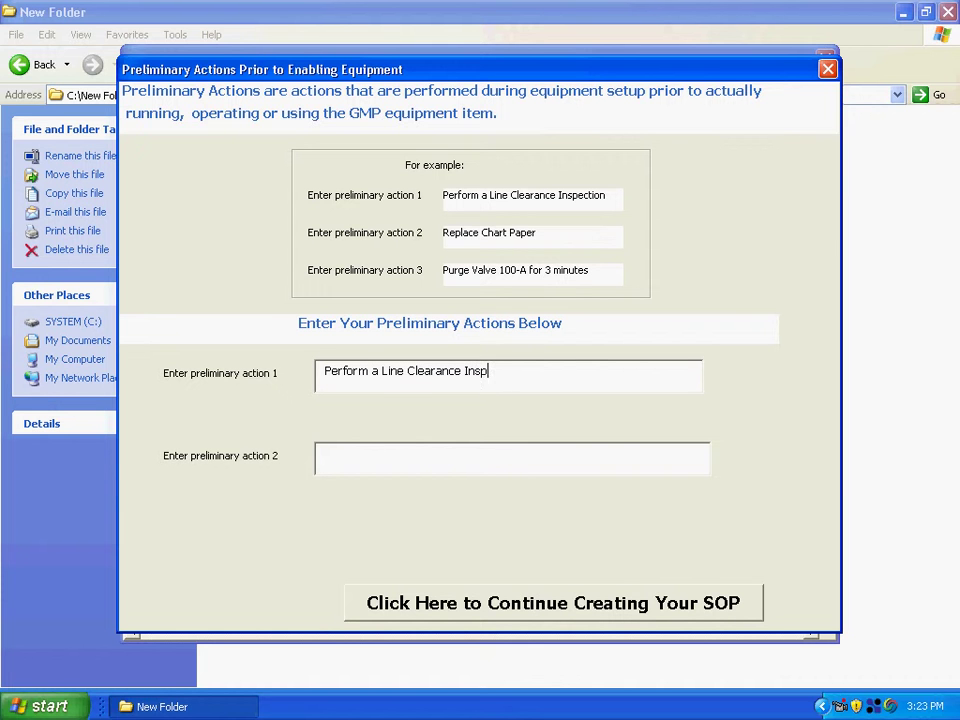
Step: Enter the second action 'Turn Hand valve 14-A (3) times counter clockwise'
click(380, 456)
text(Replace )
text(the Chart )
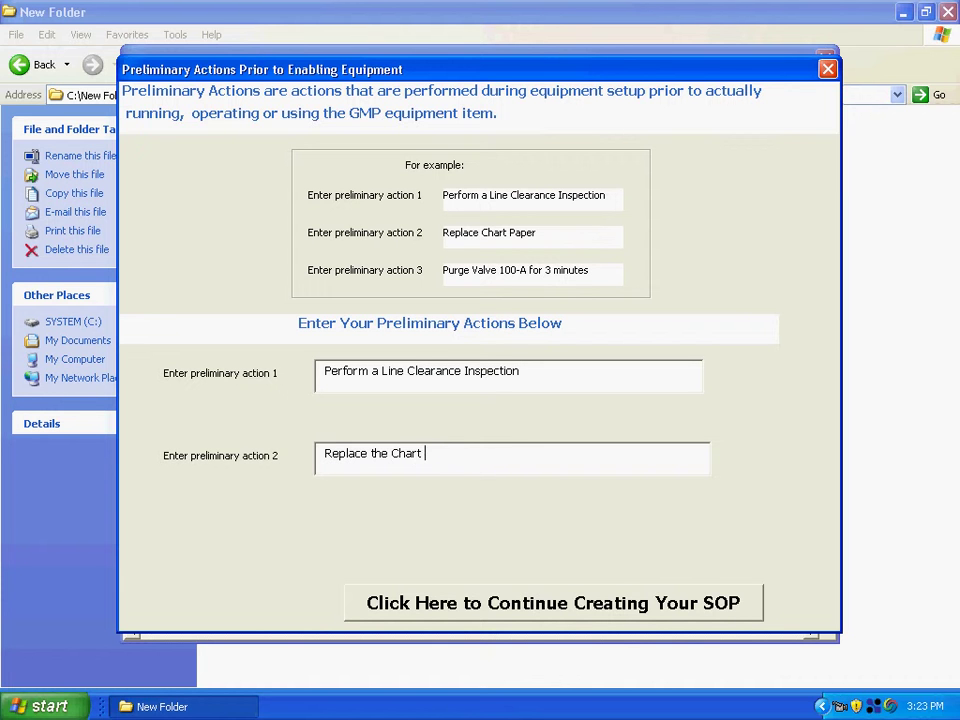
text(pape)
key(BackSpace)
key(BackSpace)
key(BackSpace)
key(BackSpace)
key(BackSpace)
key(BackSpace)
key(BackSpace)
key(BackSpace)
key(BackSpace)
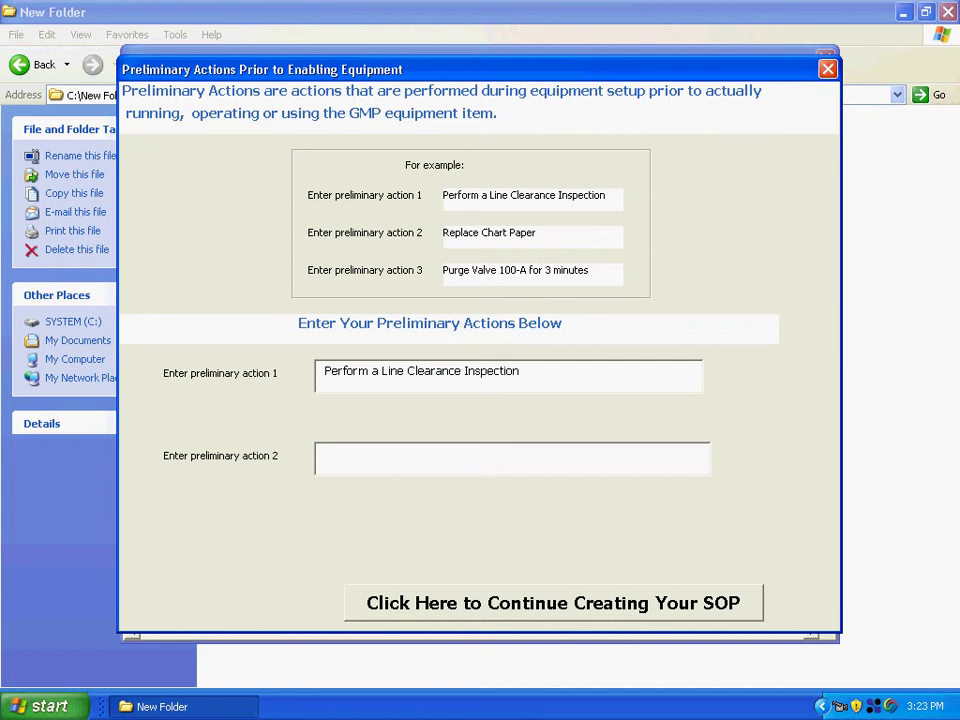
text(Turn )
text(Hand va)
text(lve 14-A)
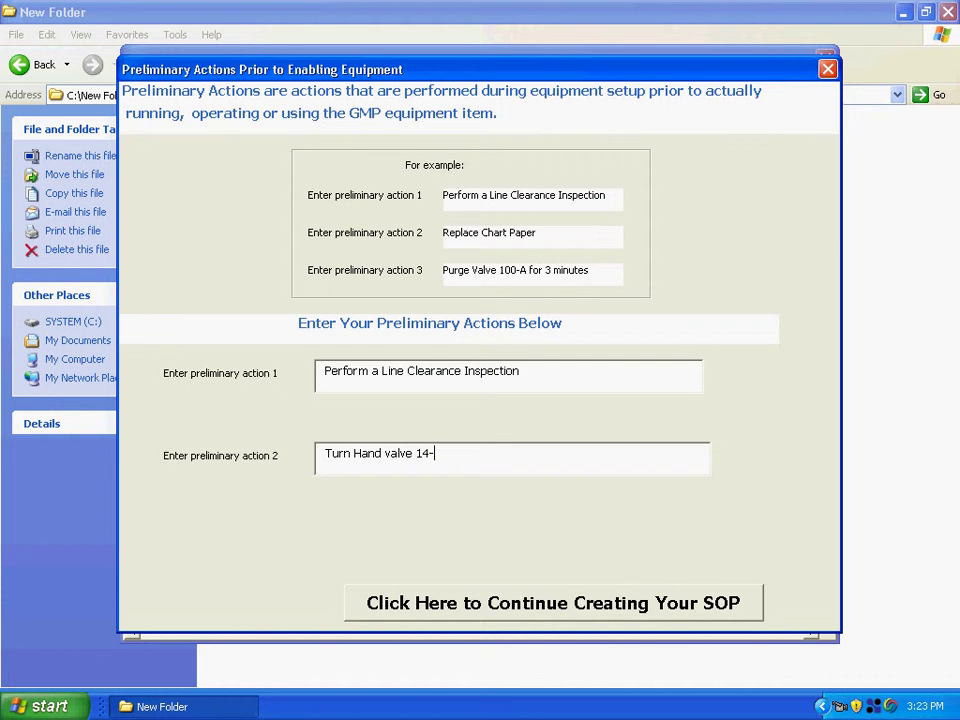
text( 3 times co)
text(unter clock)
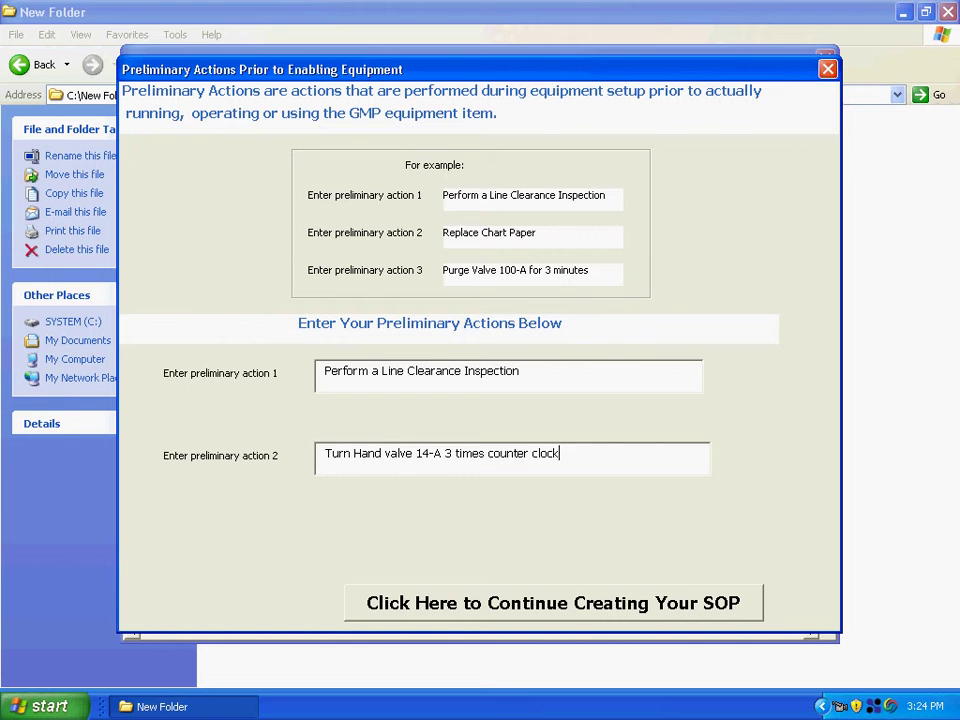
text(wise)
click(447, 453)
text((3)
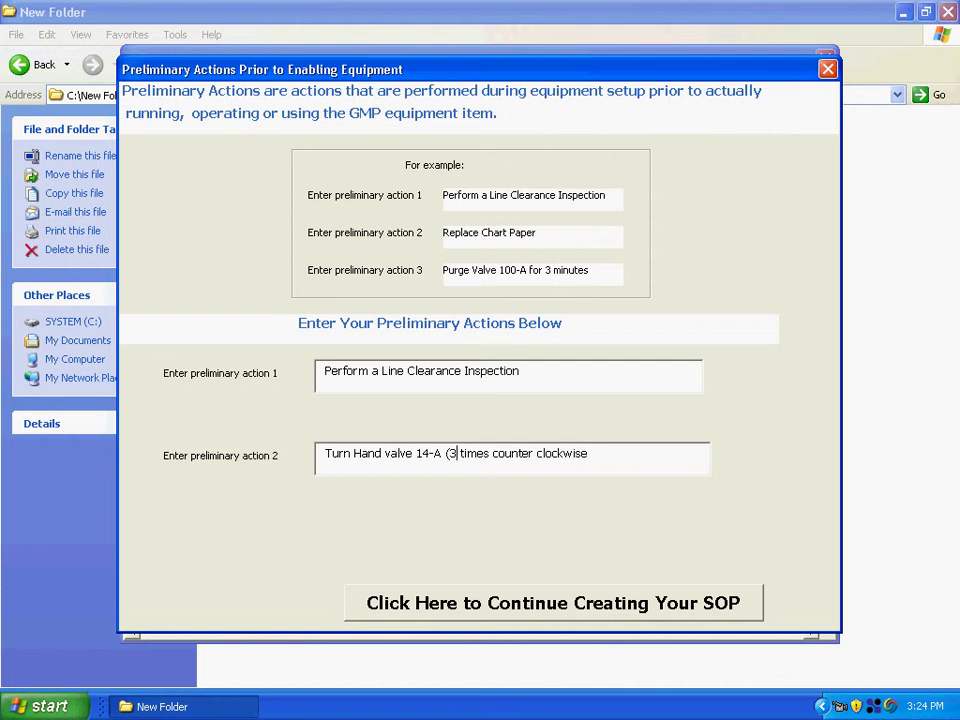
text())
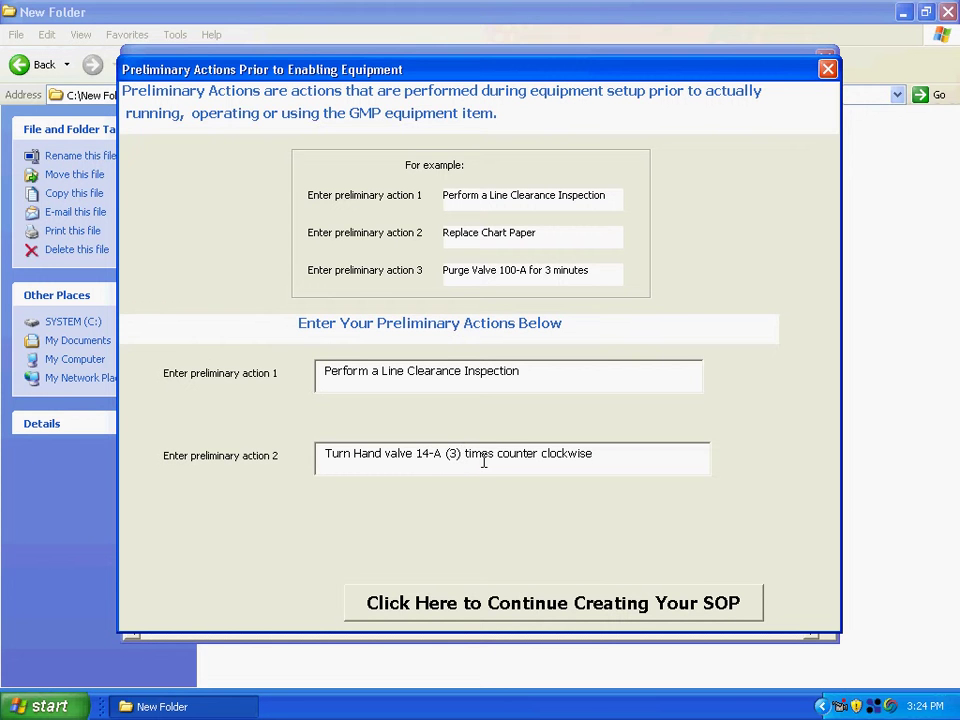
Step: Set the enabling mechanism to a Main Power Turn Switch on the front of the rear wall cabinet
click(630, 610)
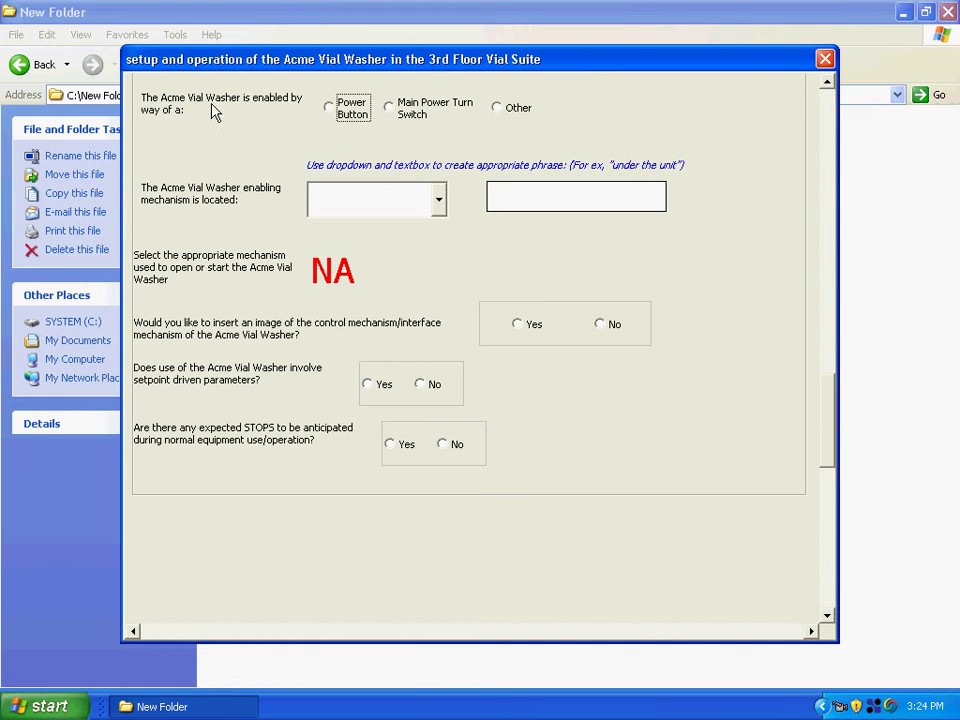
click(389, 106)
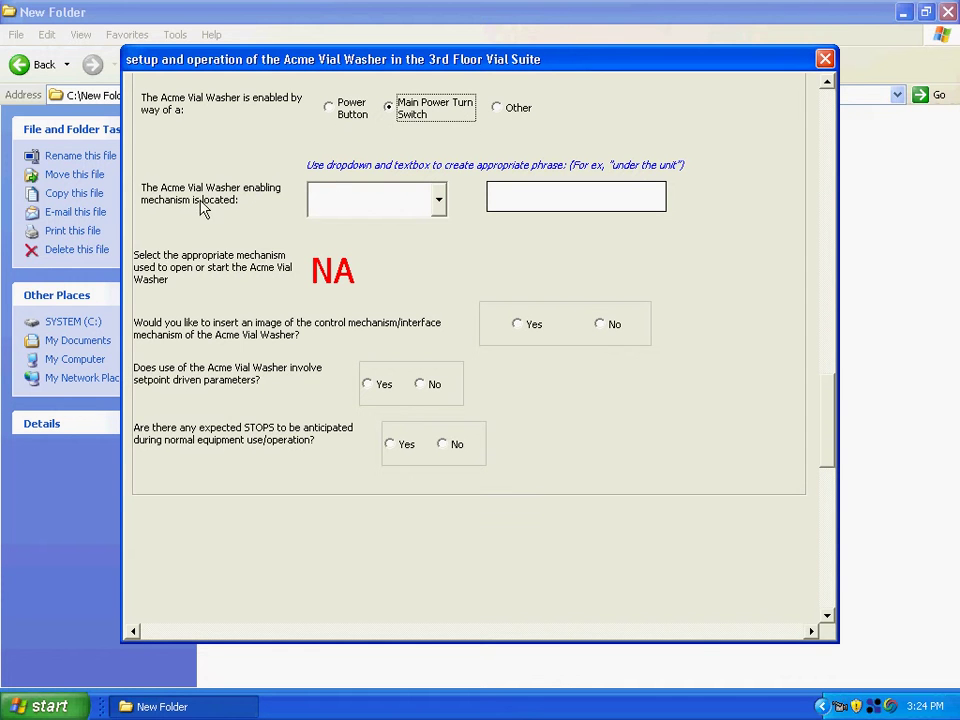
click(440, 204)
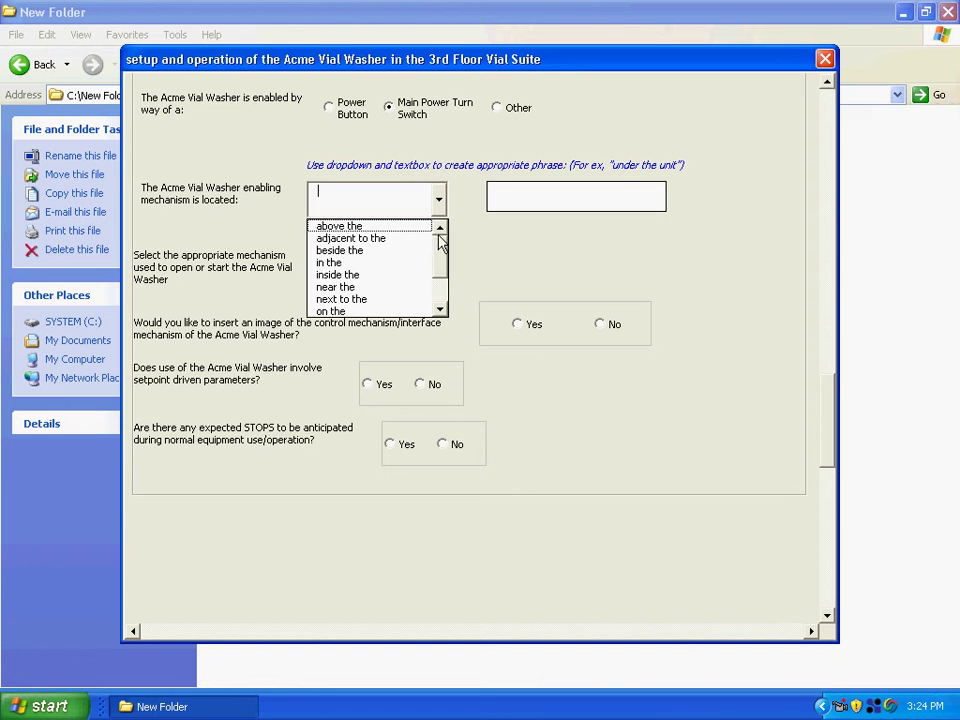
drag(443, 240, 443, 268)
click(422, 285)
click(506, 199)
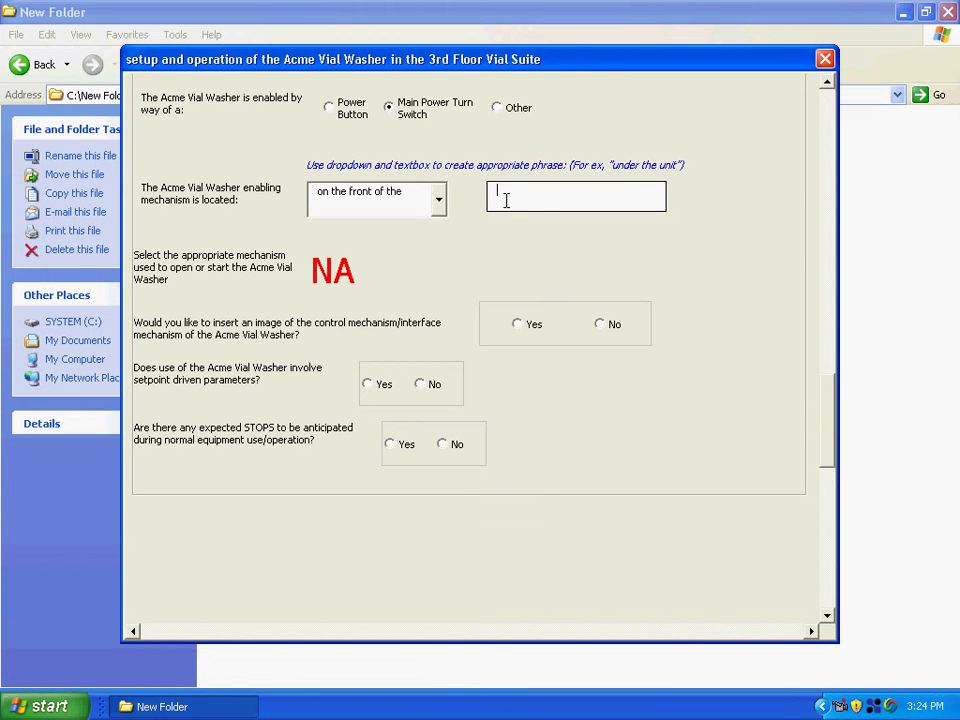
text(rear wall )
text(cabinet)
Step: Open the control-mechanism picture selection and answer yes to setpoint driven parameters
click(519, 325)
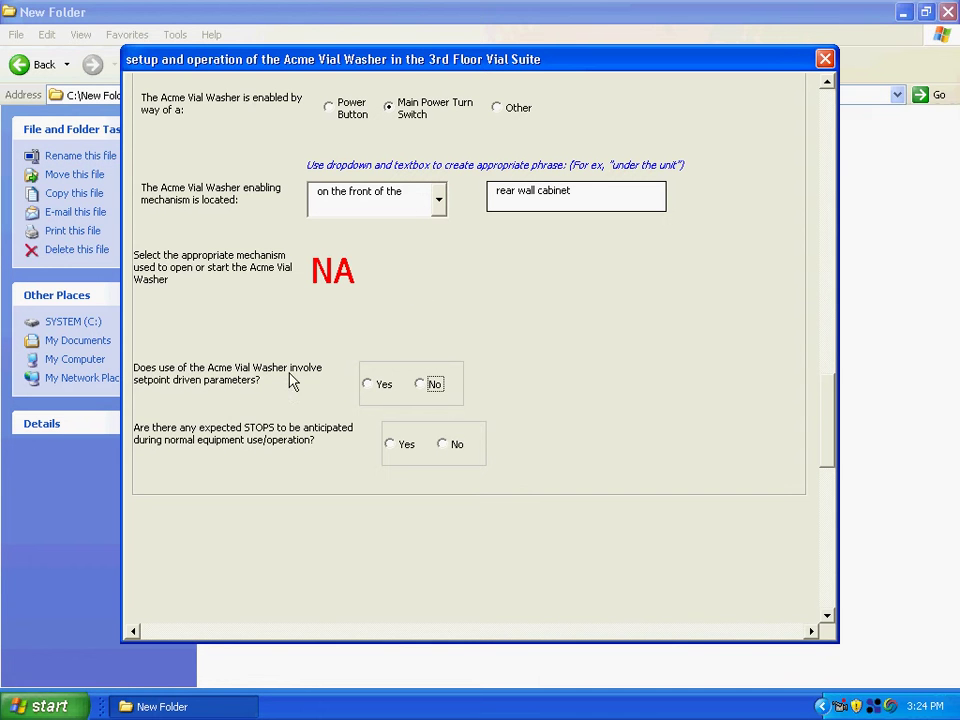
click(384, 388)
click(776, 386)
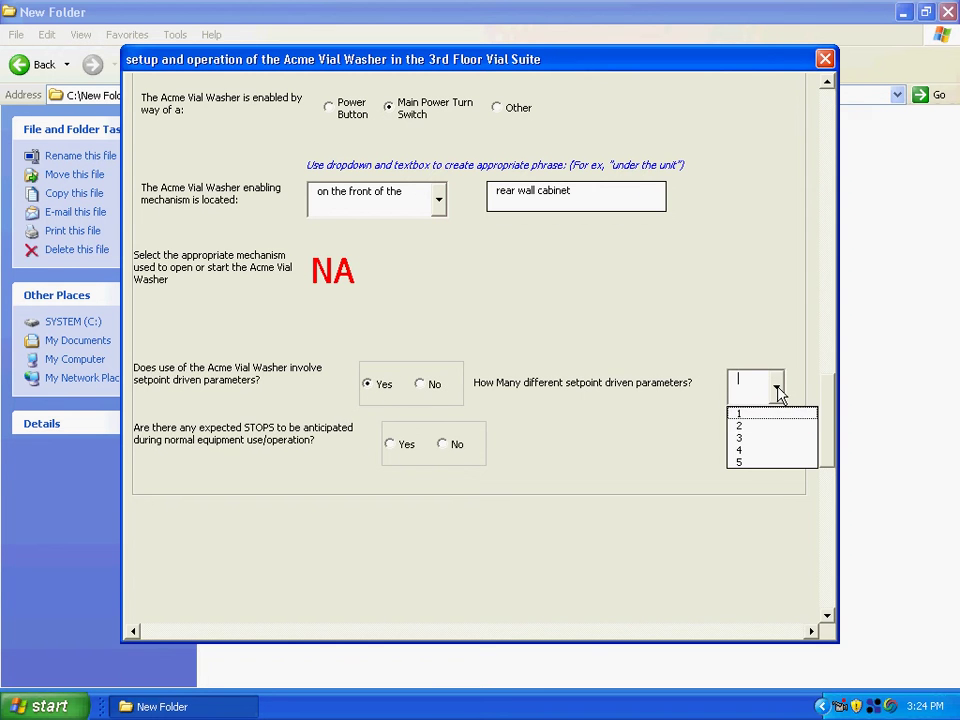
Step: Name the three setpoint parameters Temperature Setting, Pressure Setting and Chart Speed
click(760, 440)
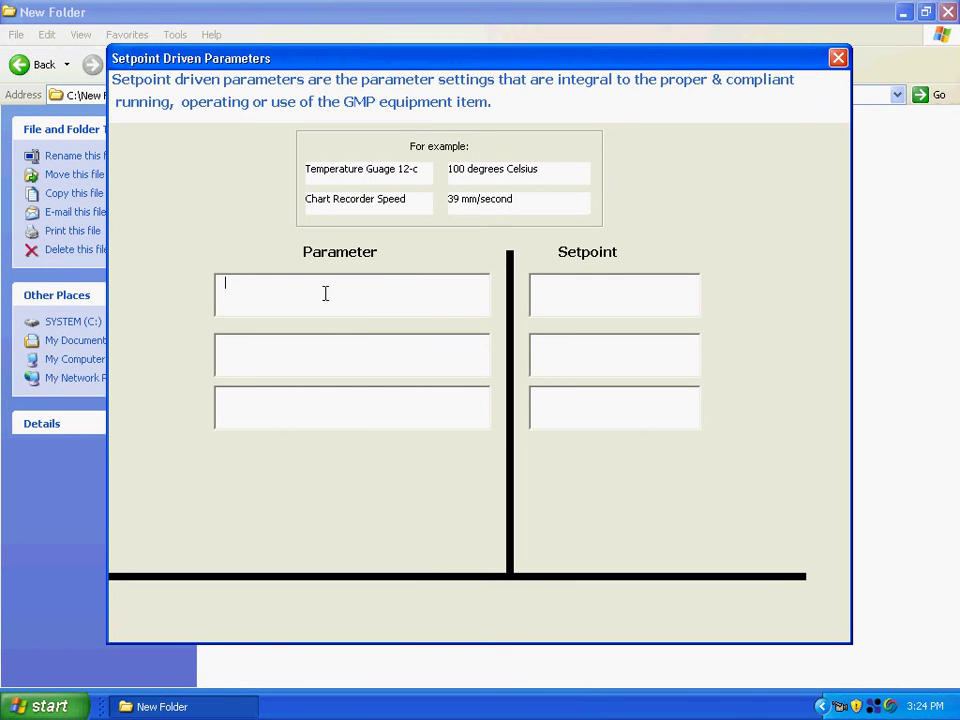
text(Temperature Setting)
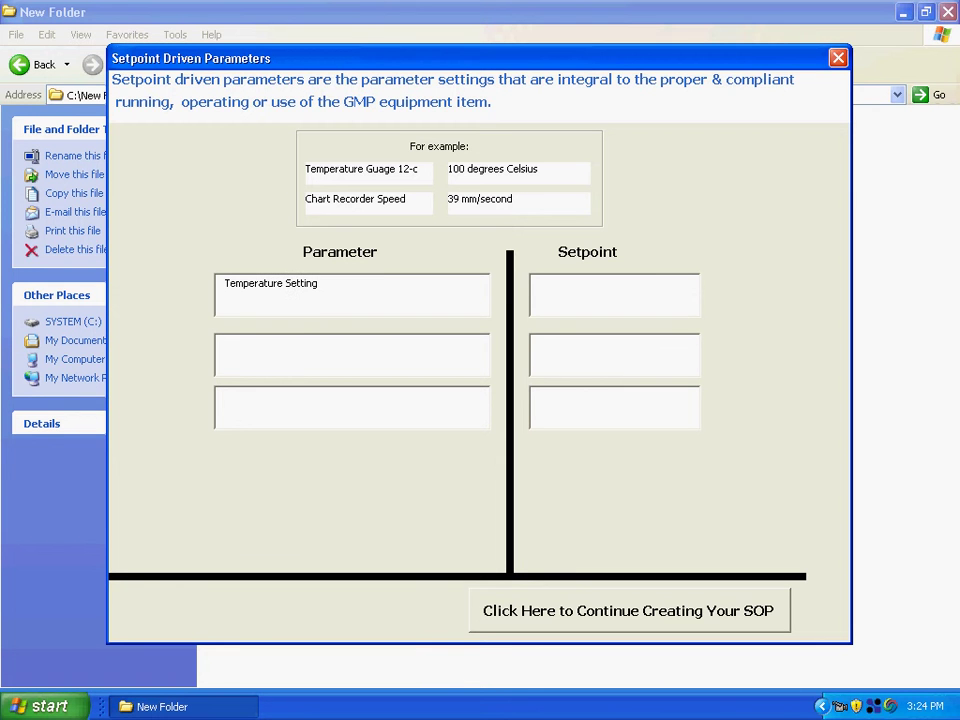
click(298, 343)
text(Pressure Setting)
click(289, 396)
text(Chart Speed)
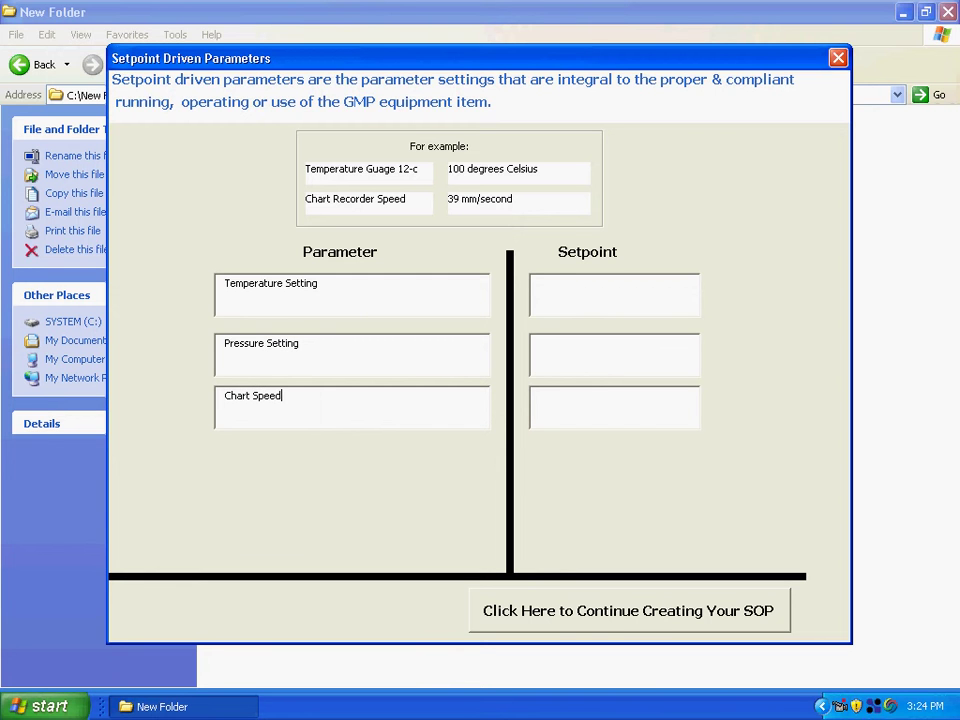
Step: Give them setpoints of 100 degrees, 23 PSI and 44 mm/sec, then continue
click(579, 298)
text(100 )
text(degrees)
click(555, 355)
text(23 PSI)
click(557, 406)
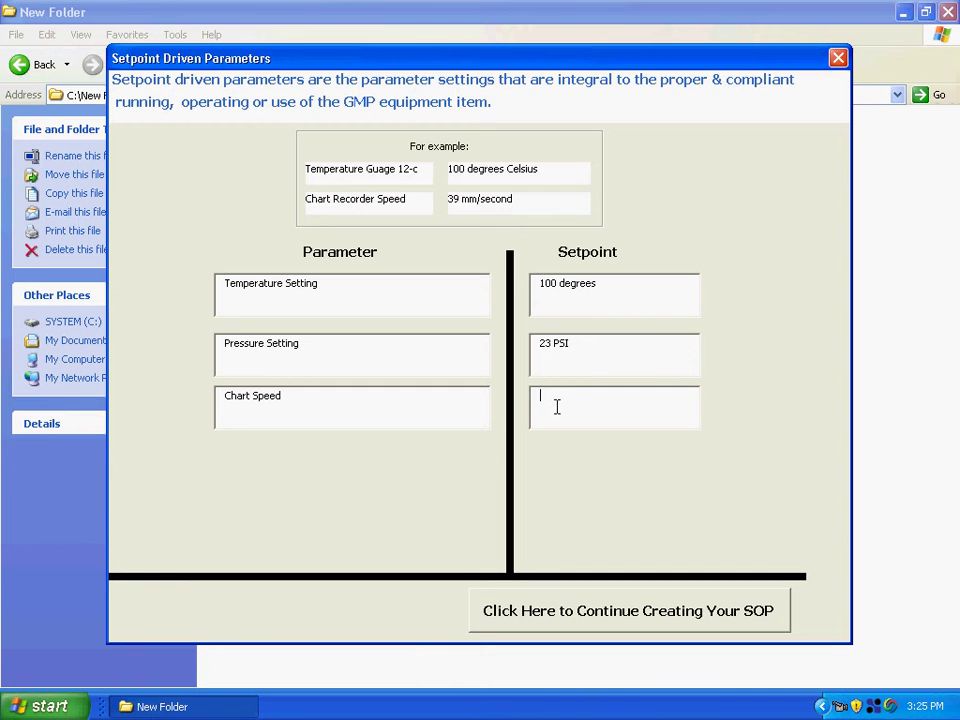
text(4 mm/)
text(sec)
click(671, 626)
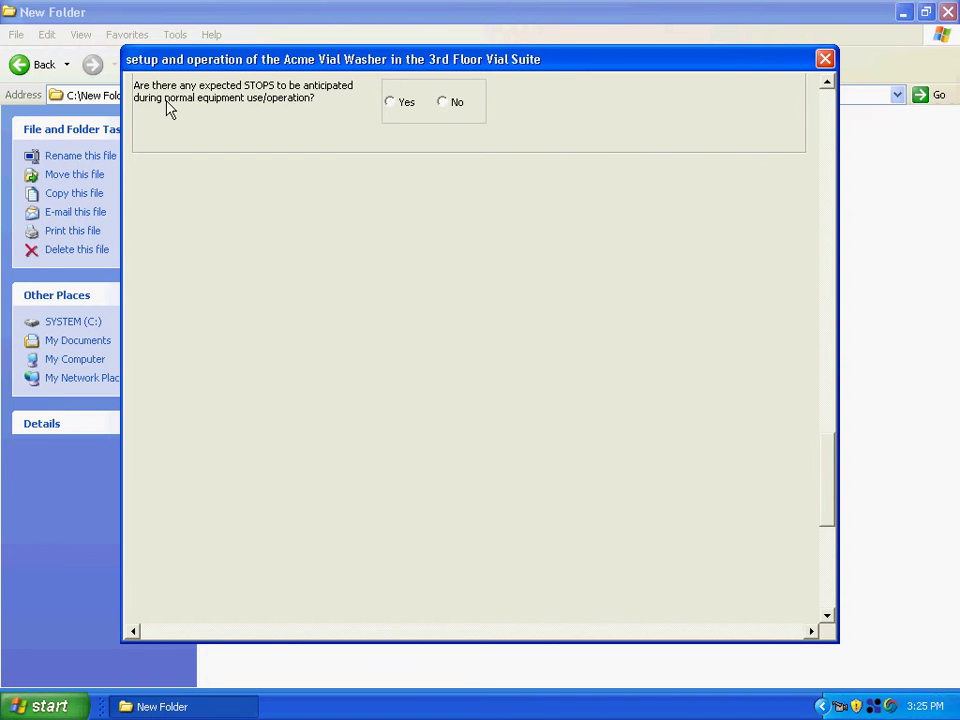
Step: Record an expected stop caused by the maximum number of vials on the conveyor
click(405, 106)
click(667, 103)
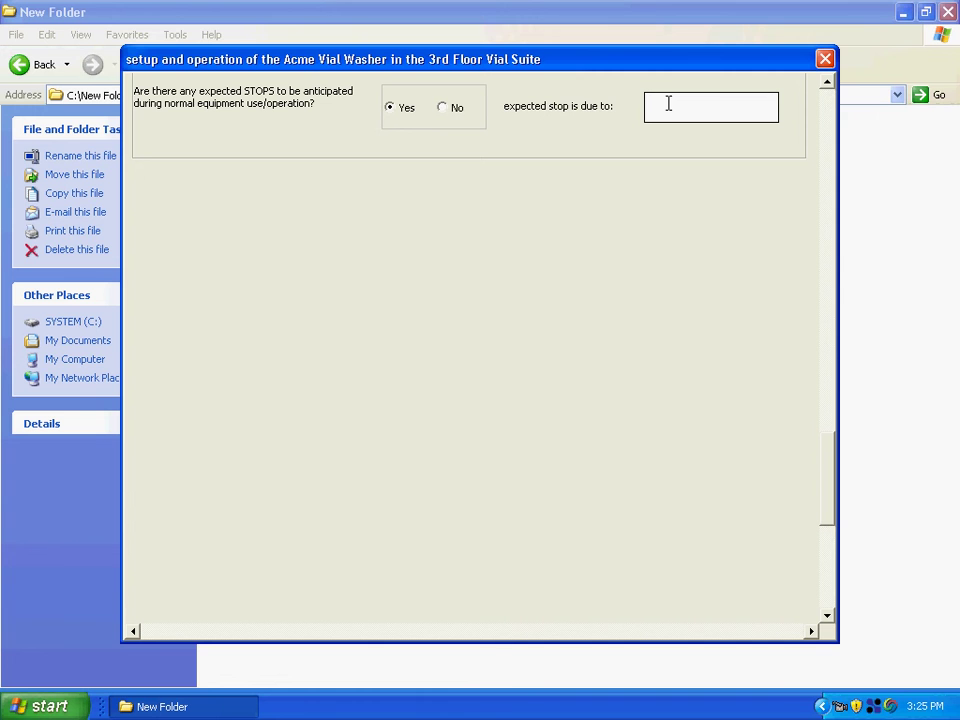
text(maximum)
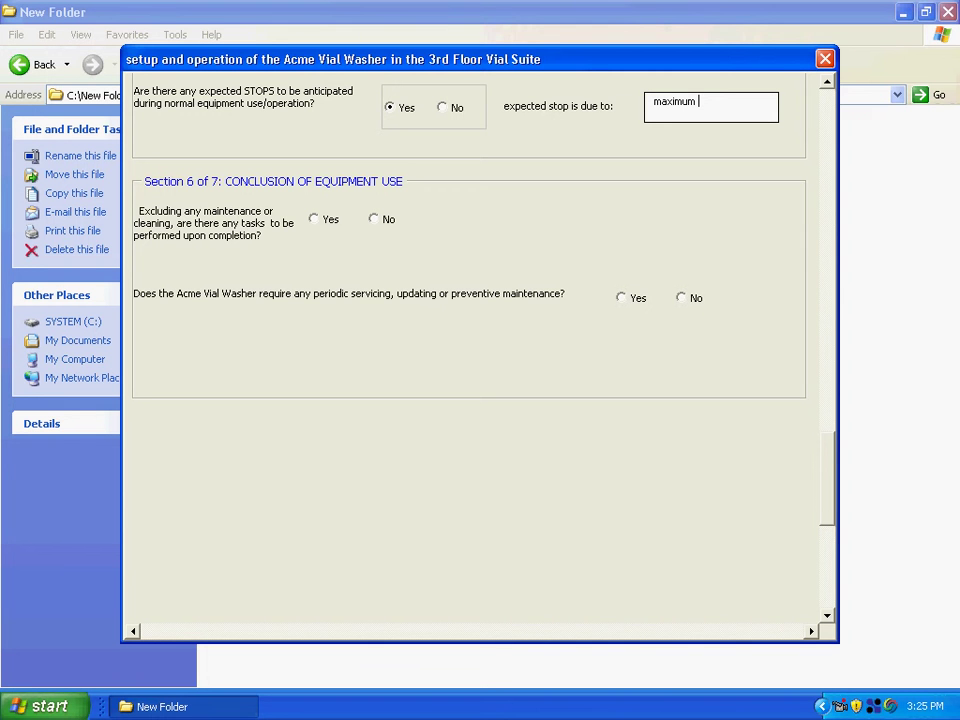
text(vials o)
text(n con)
text(veyor)
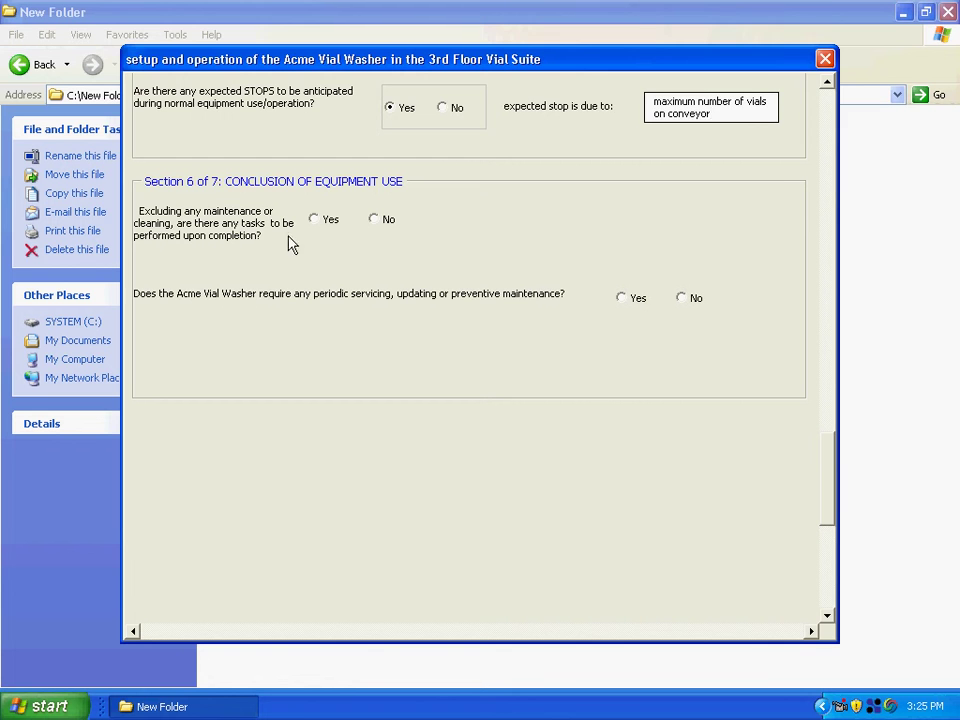
Step: Answer yes to tasks upon completion and choose two completion procedures
click(314, 219)
click(581, 224)
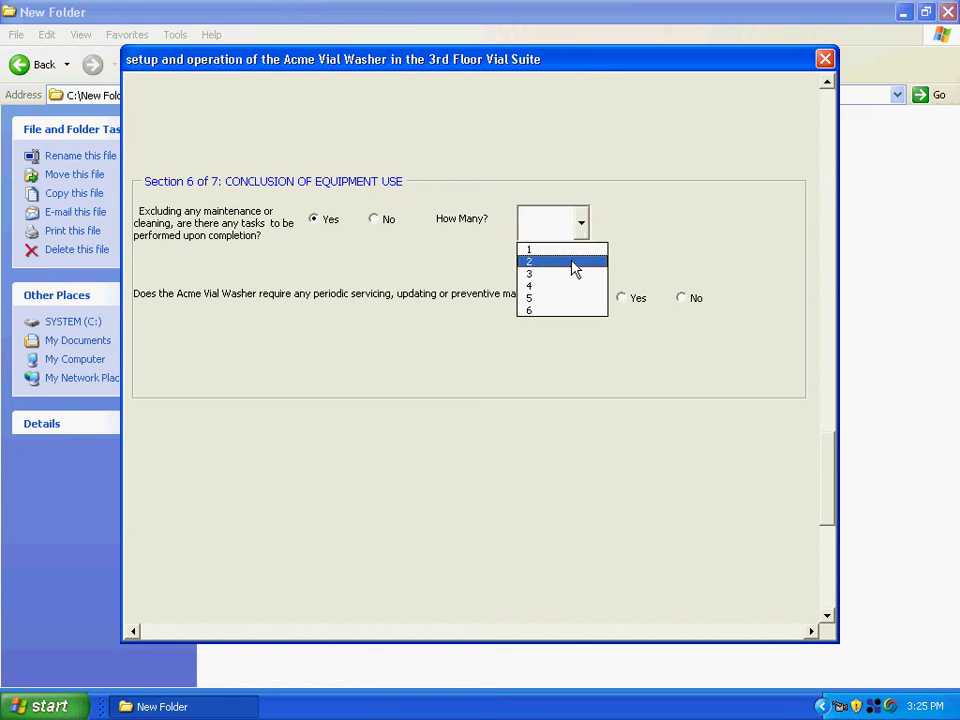
click(574, 266)
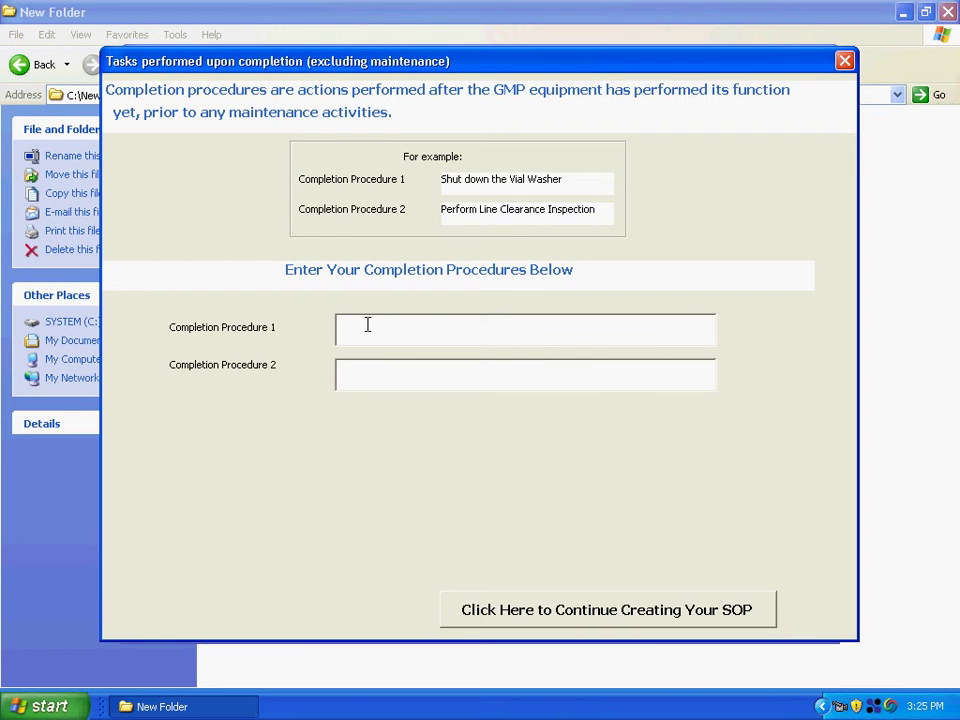
Step: Enter 'Equipment Shutdown' and 'Perform a Post Use Line Clearance', fixing the 'Preform' typo, and continue
text(Equipment Shutdown)
click(362, 378)
text(Pref)
text(Line Clearance)
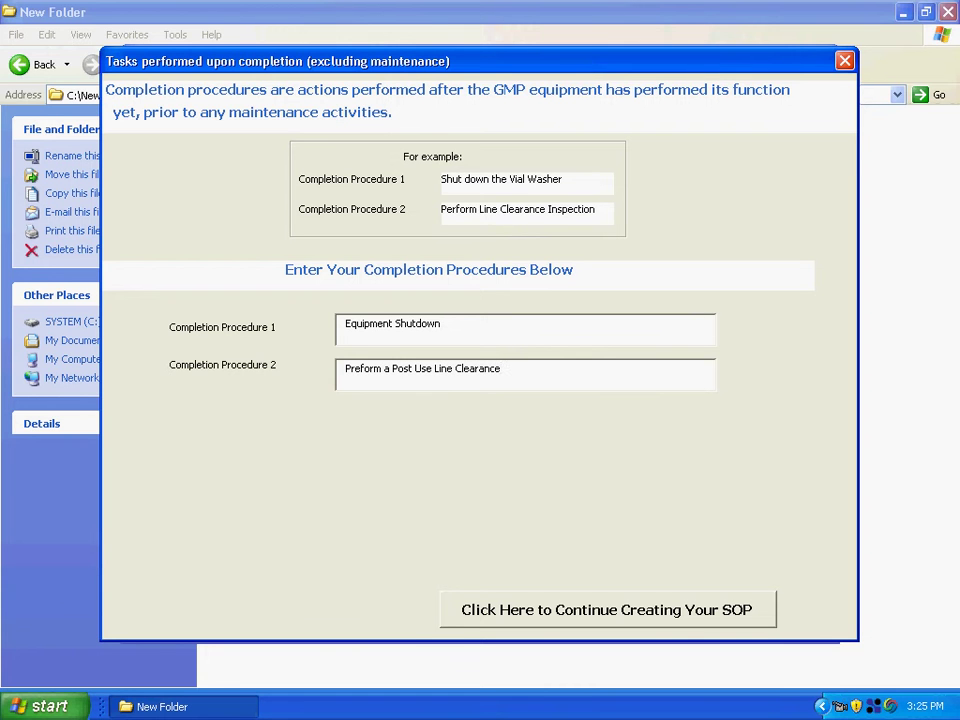
click(351, 369)
key(Delete)
key(Delete)
text(er)
click(574, 620)
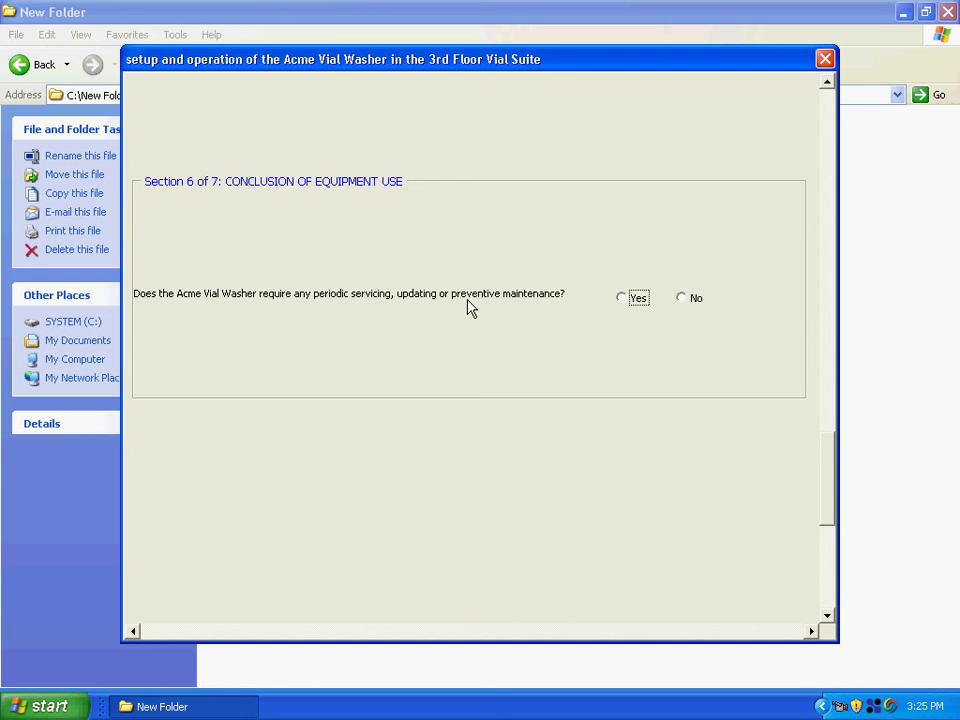
Step: State the washer is cleaned and sanitized after each batch is processed
click(636, 299)
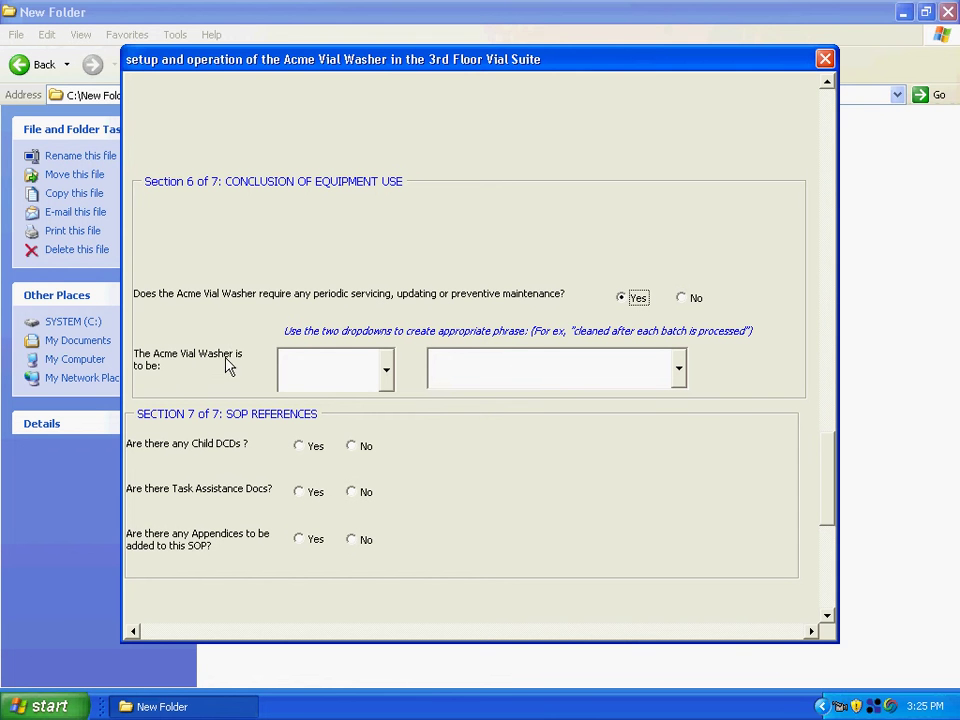
click(386, 371)
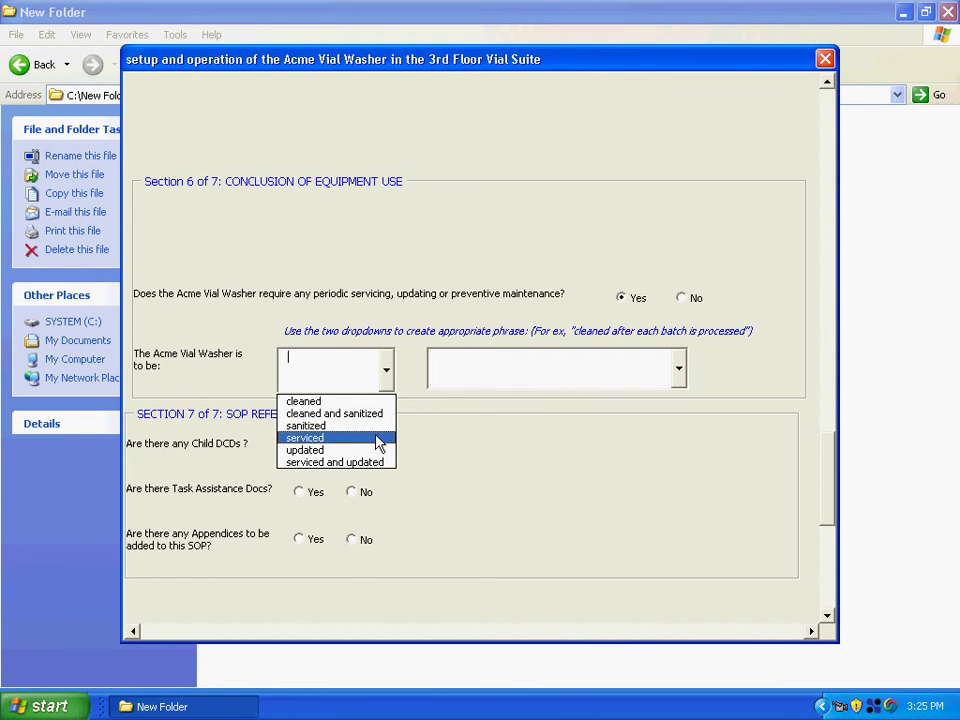
click(378, 416)
click(684, 377)
mouse_move(685, 435)
mouse_down()
mouse_move(684, 465)
mouse_move(686, 416)
mouse_up()
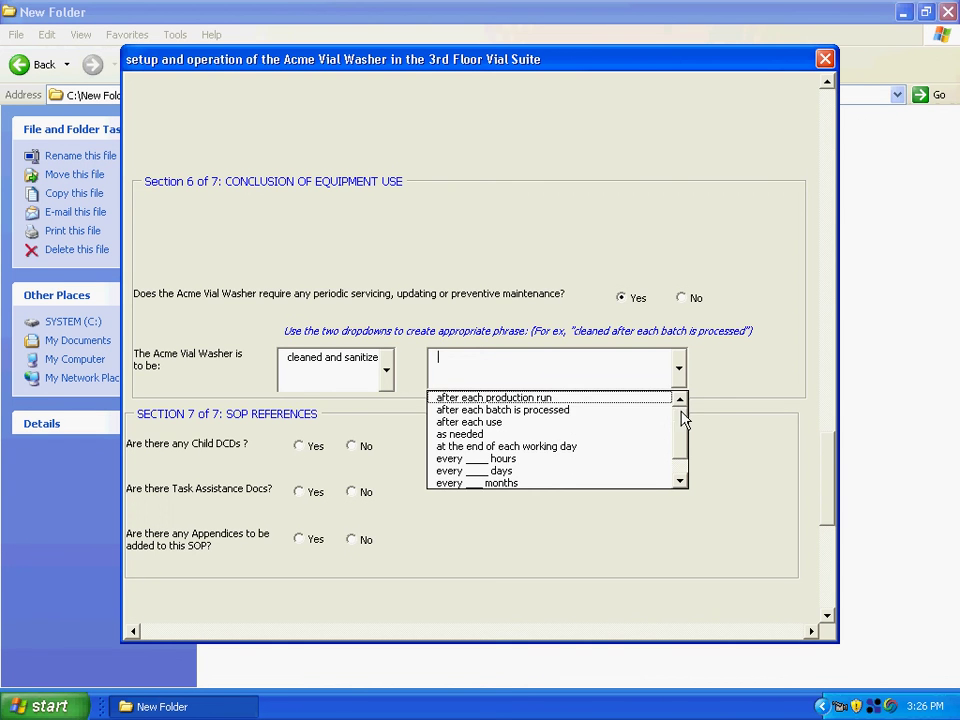
click(636, 418)
Step: Indicate the SOP has one child DCD
scroll(636, 418, down, 3)
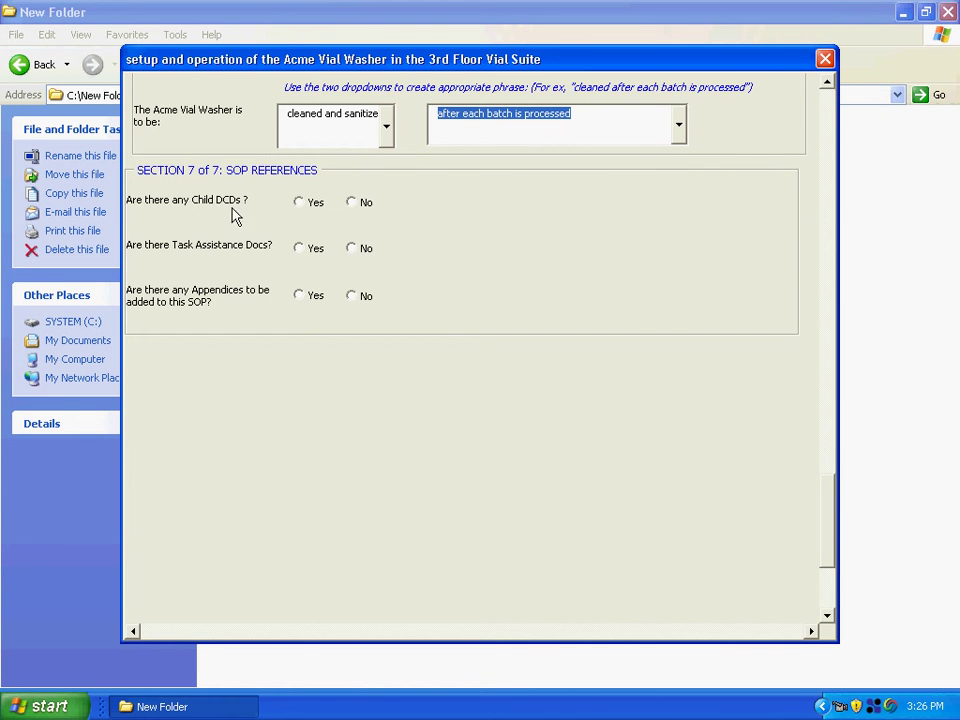
click(311, 202)
click(573, 200)
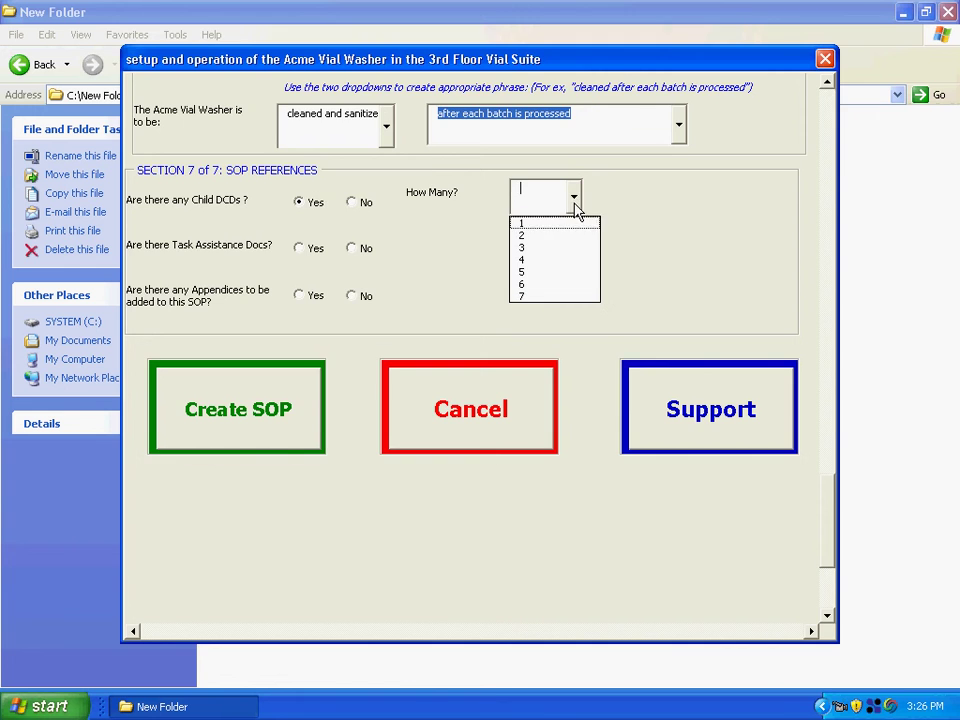
click(561, 232)
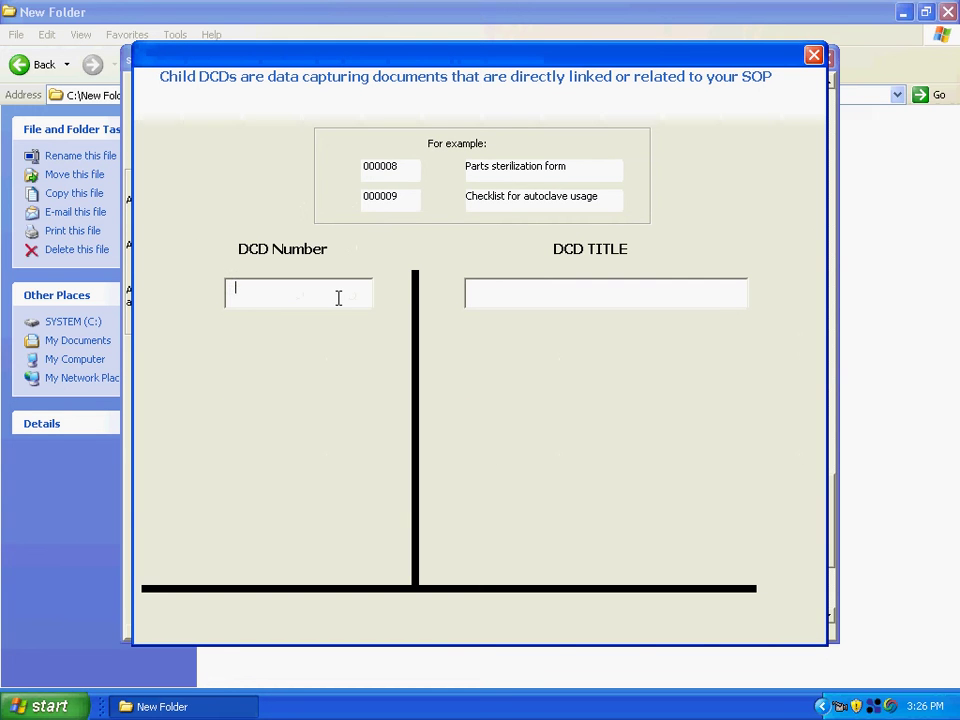
Step: Enter child DCD number 0009 titled 'Checklist for vial washer usage'
text(0009)
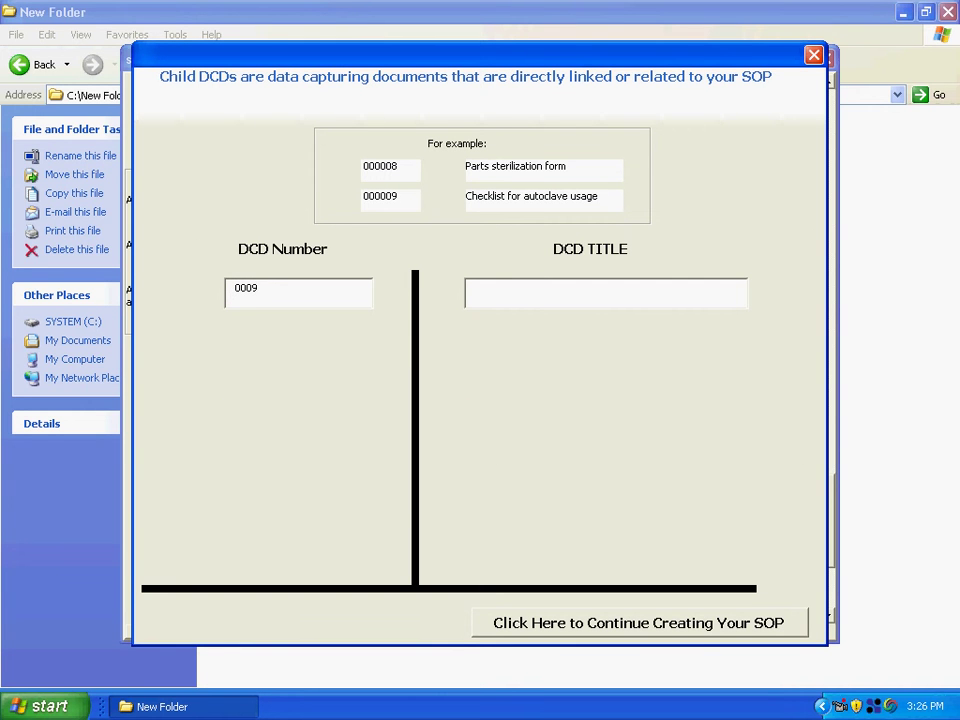
click(549, 294)
text(Checklist fo)
text(r vi)
text(al washer us)
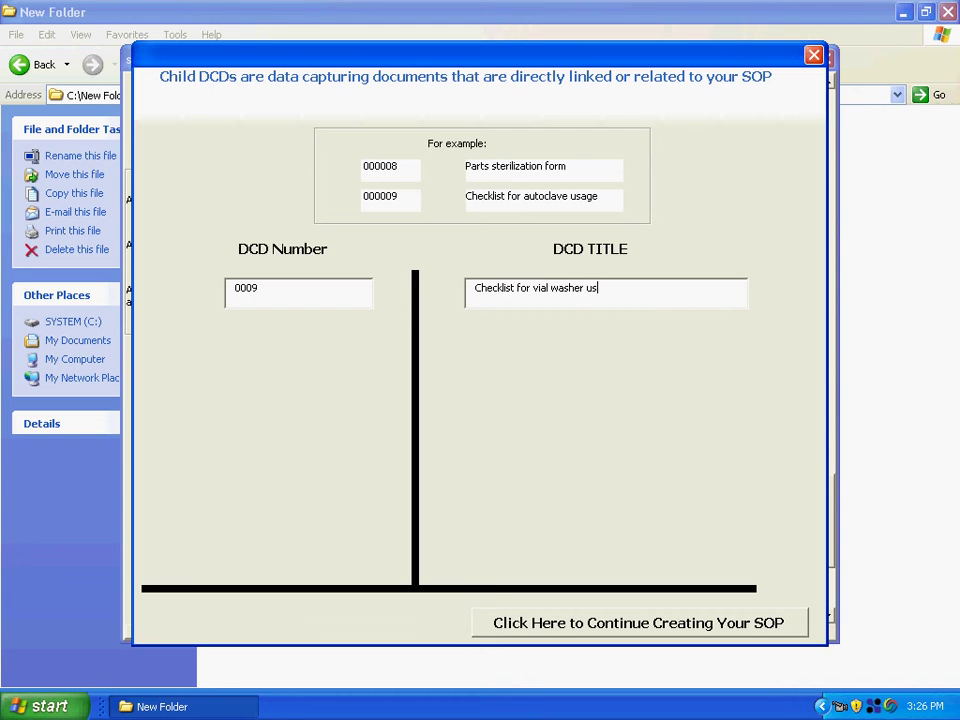
text(age)
Step: Finish the child DCD entry and indicate two task assistance documents
click(684, 622)
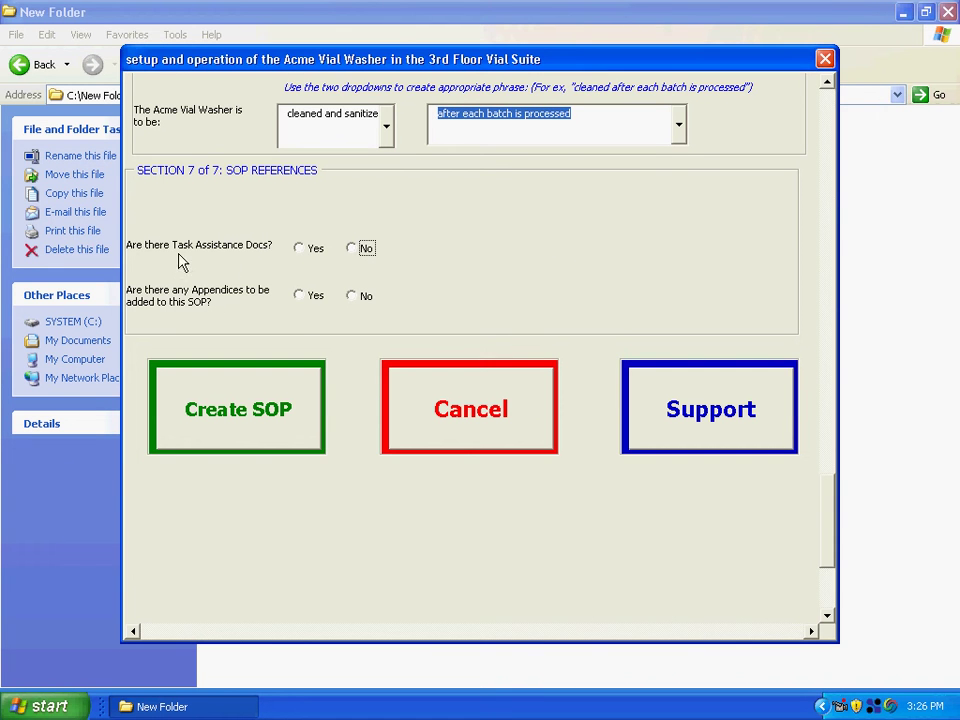
click(299, 249)
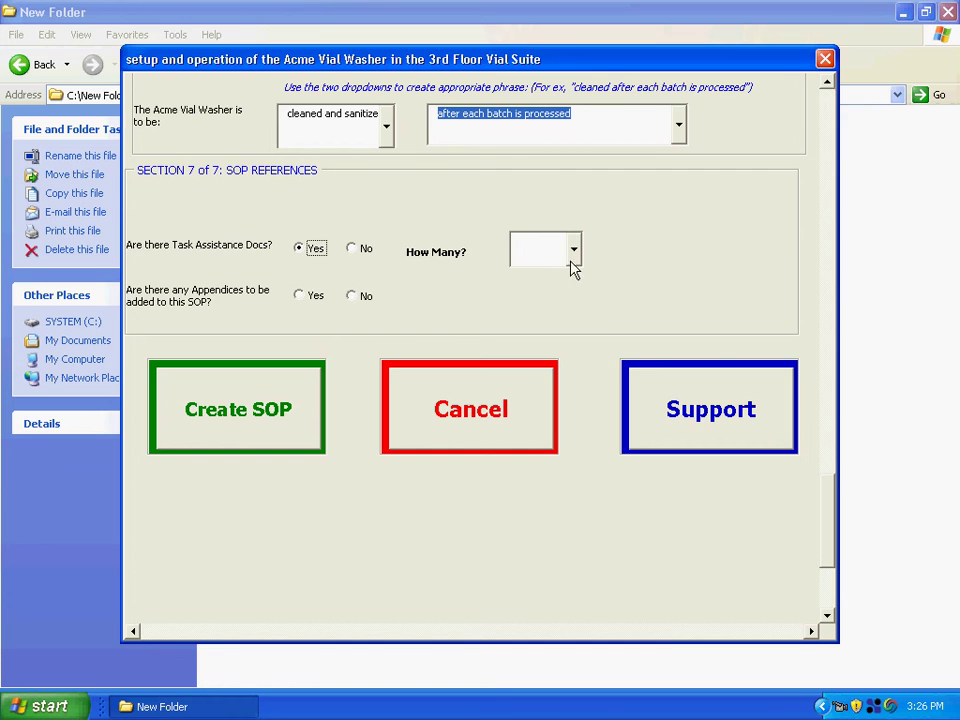
click(572, 251)
click(558, 284)
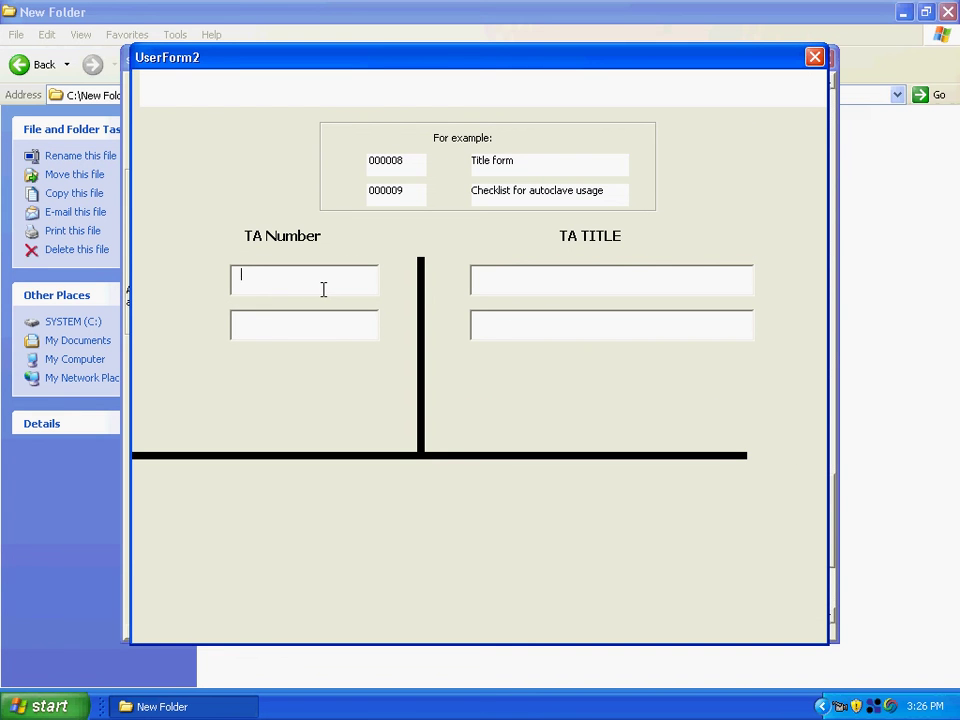
Step: Enter TA 0051 'Instructions on clearing jams' and TA 0039 'Troubleshooting guide', then continue
text(0051)
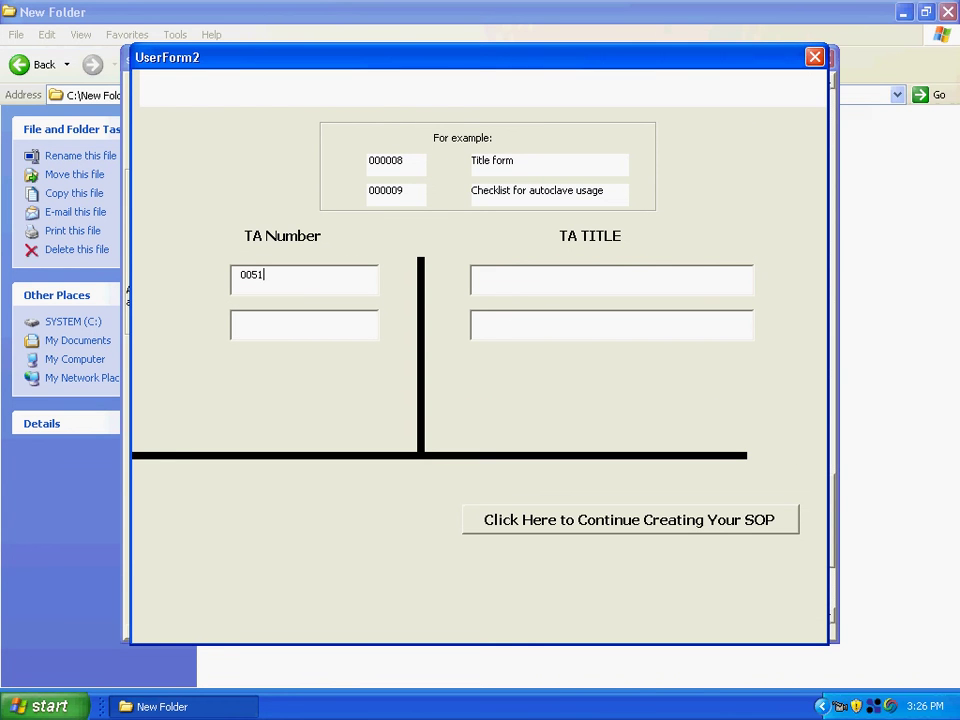
text(0039)
click(518, 278)
text(Instructions on clearing jams)
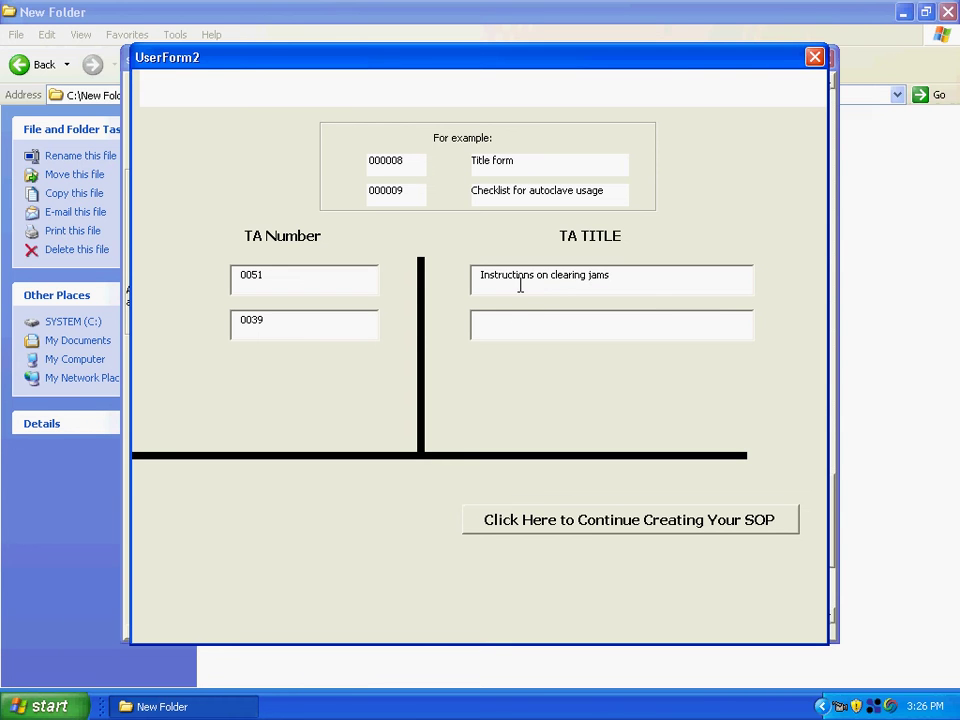
click(519, 330)
text(Troubleshooting guide)
click(728, 529)
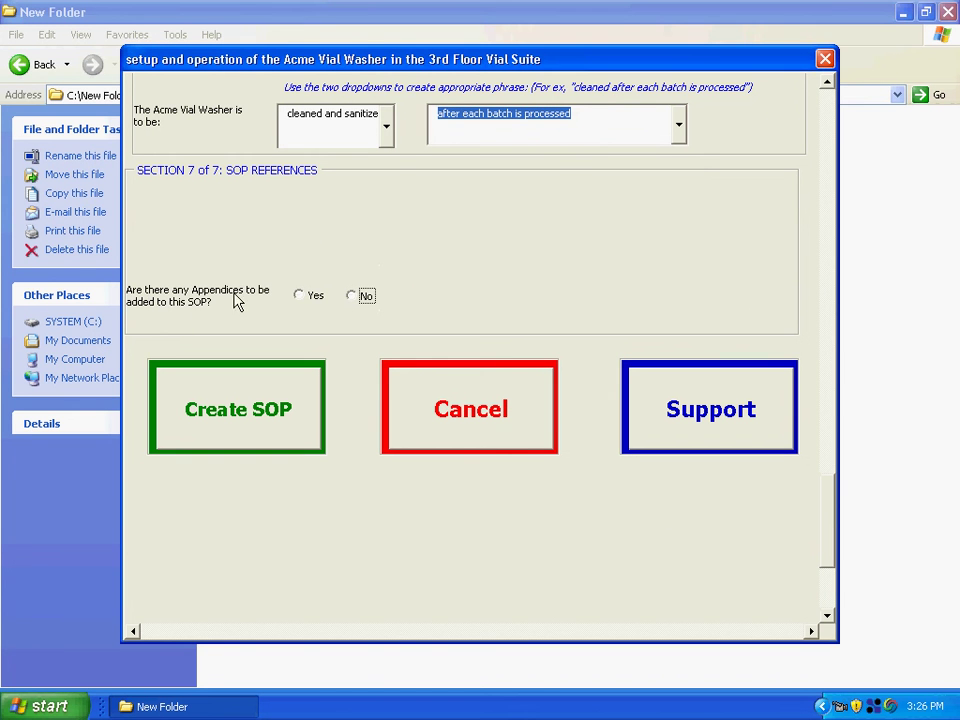
Step: Answer No to appendices and create SOP-0076, acknowledging the progress and completion messages
click(350, 296)
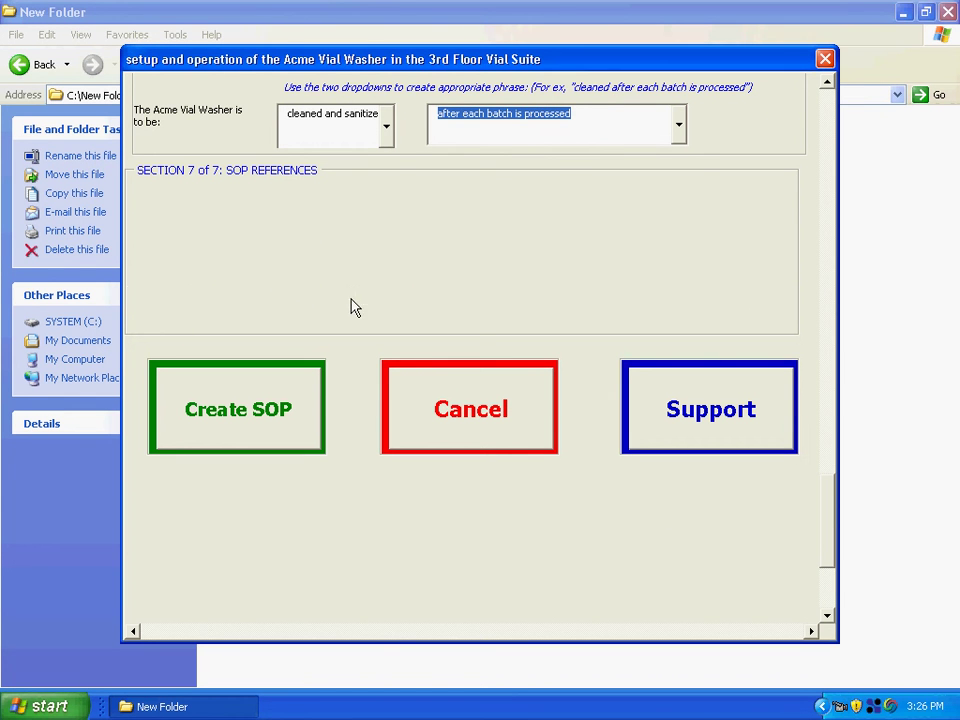
click(220, 430)
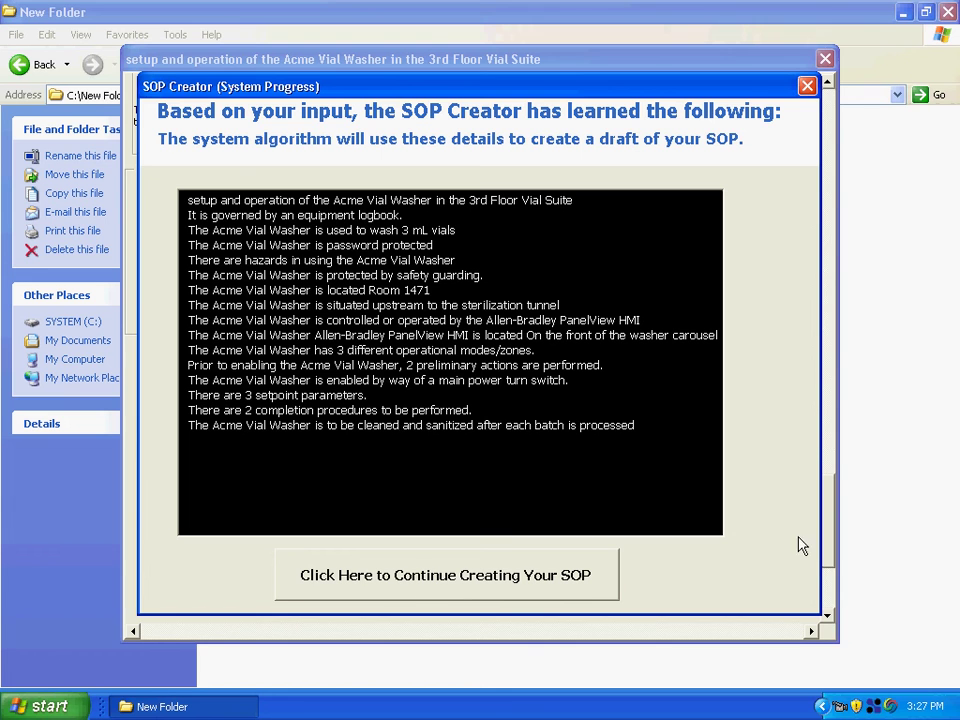
click(483, 600)
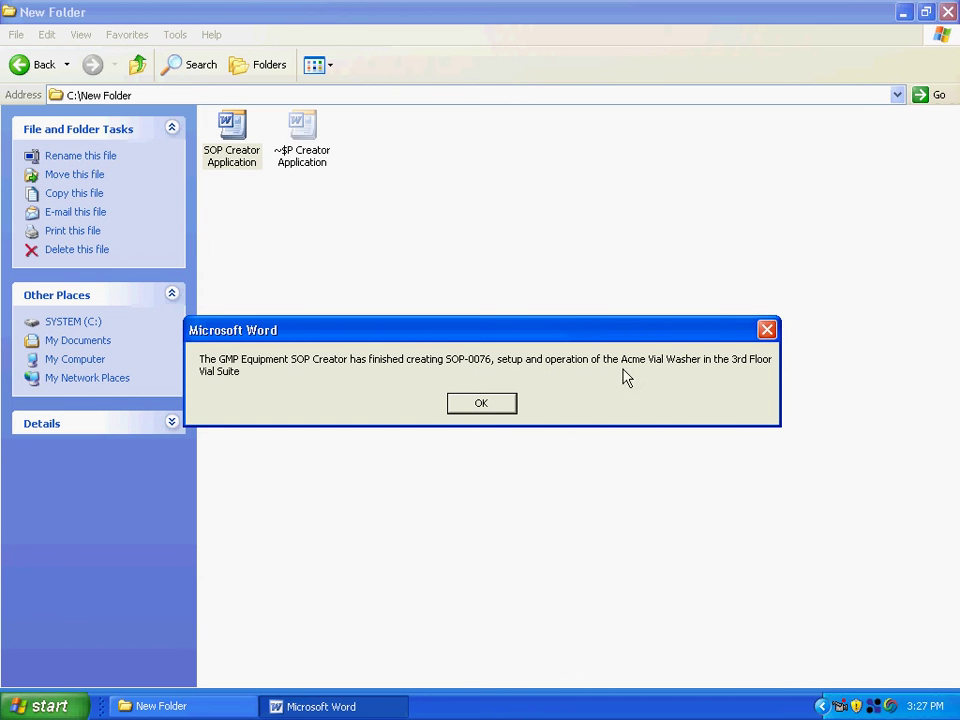
click(476, 408)
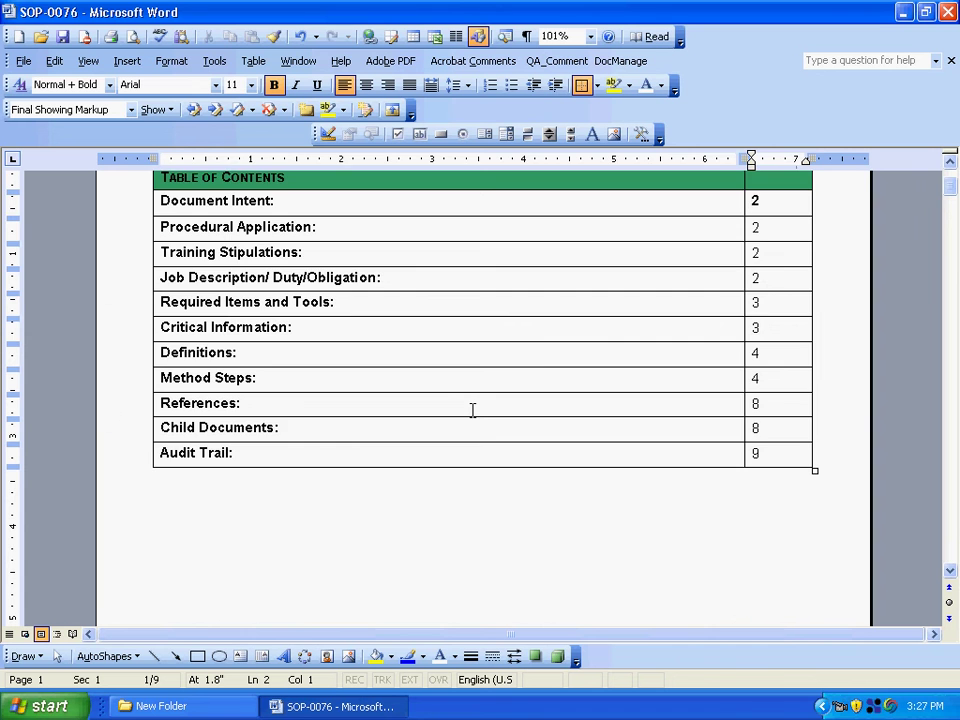
Step: Scroll through SOP-0076 to page 3's Required Items and Tools list and Critical Information table
scroll(482, 396, up, 2)
scroll(440, 375, up, 1)
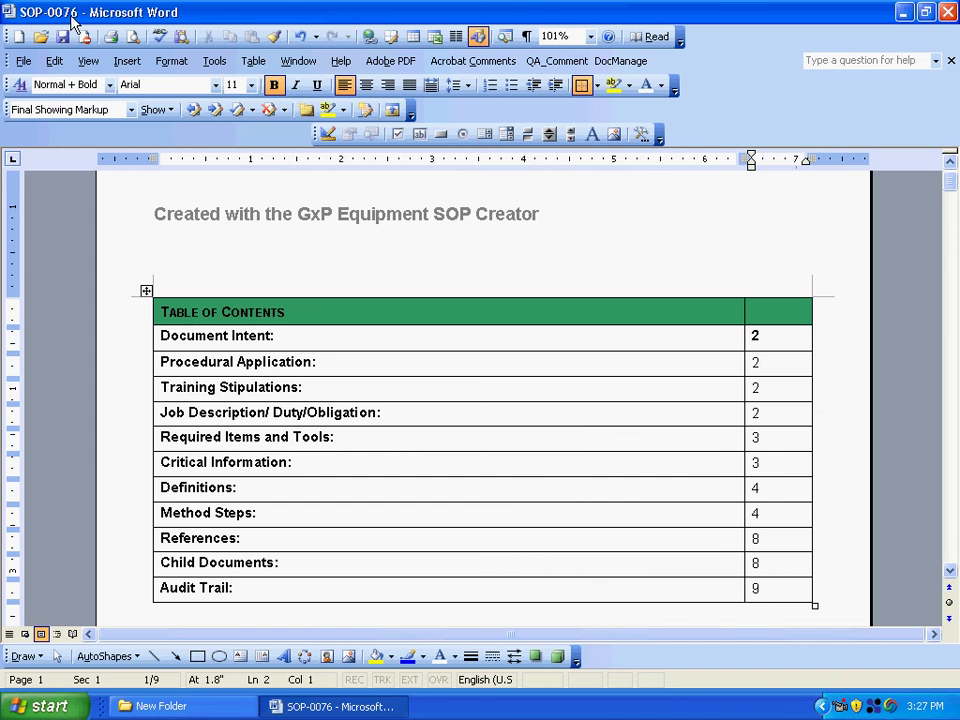
scroll(375, 386, down, 4)
scroll(372, 392, down, 4)
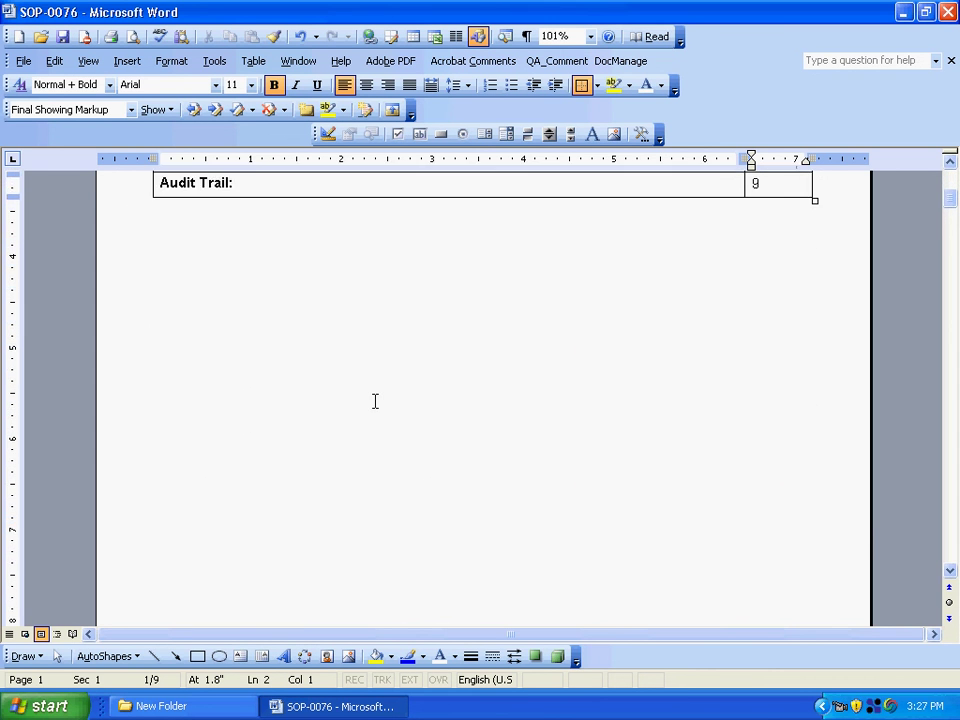
scroll(370, 397, down, 2)
scroll(370, 397, down, 5)
scroll(368, 397, down, 3)
scroll(366, 396, down, 2)
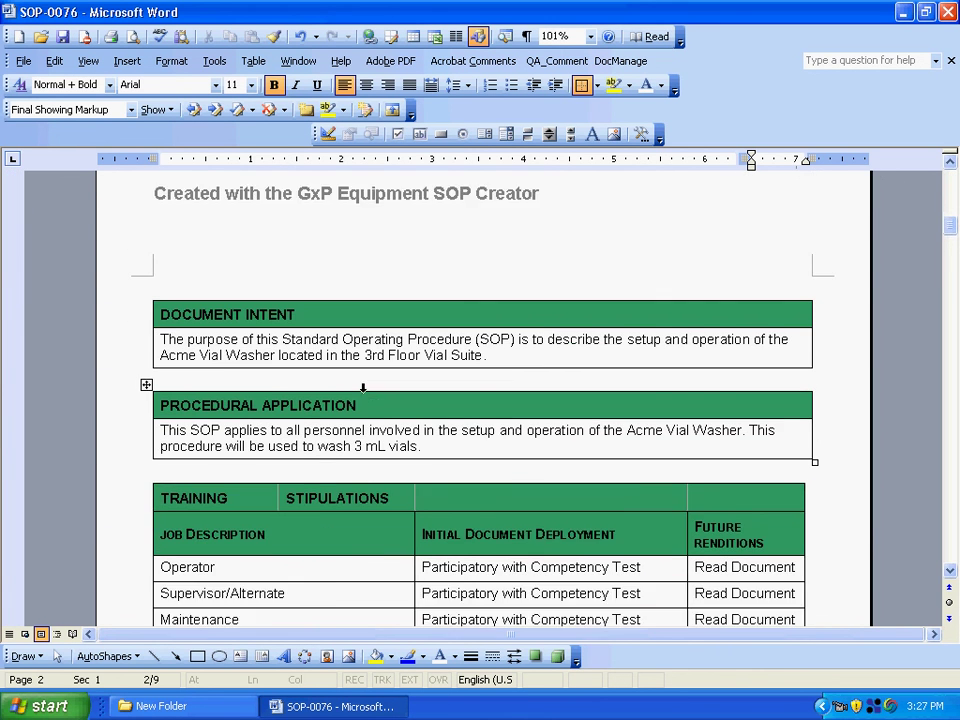
scroll(363, 396, down, 1)
scroll(364, 392, down, 1)
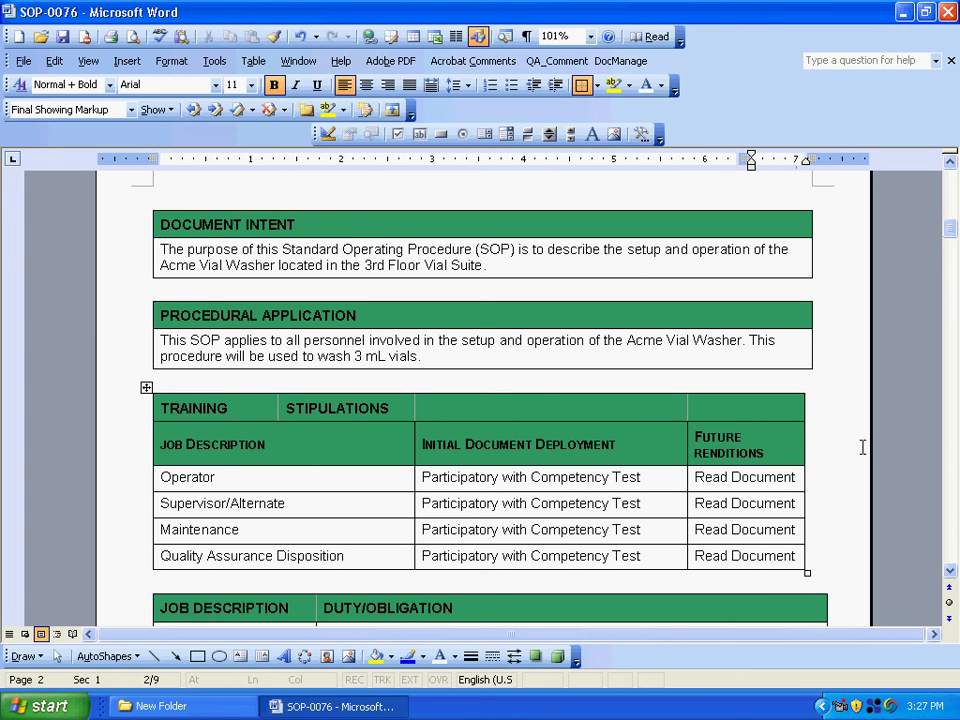
scroll(857, 437, down, 2)
scroll(853, 437, down, 4)
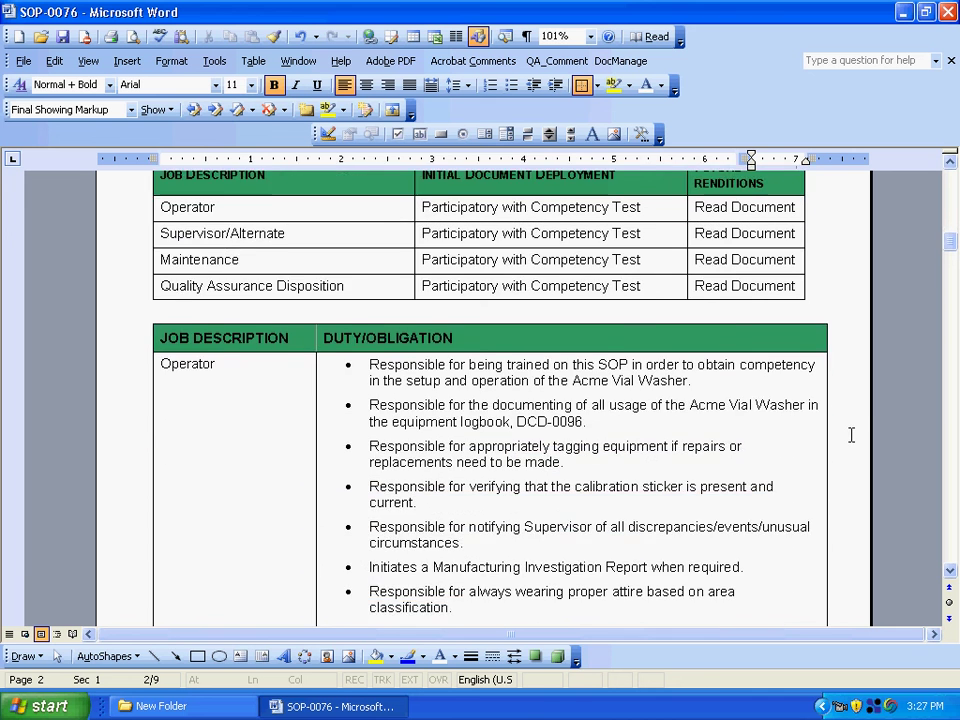
scroll(850, 434, down, 1)
scroll(848, 433, down, 1)
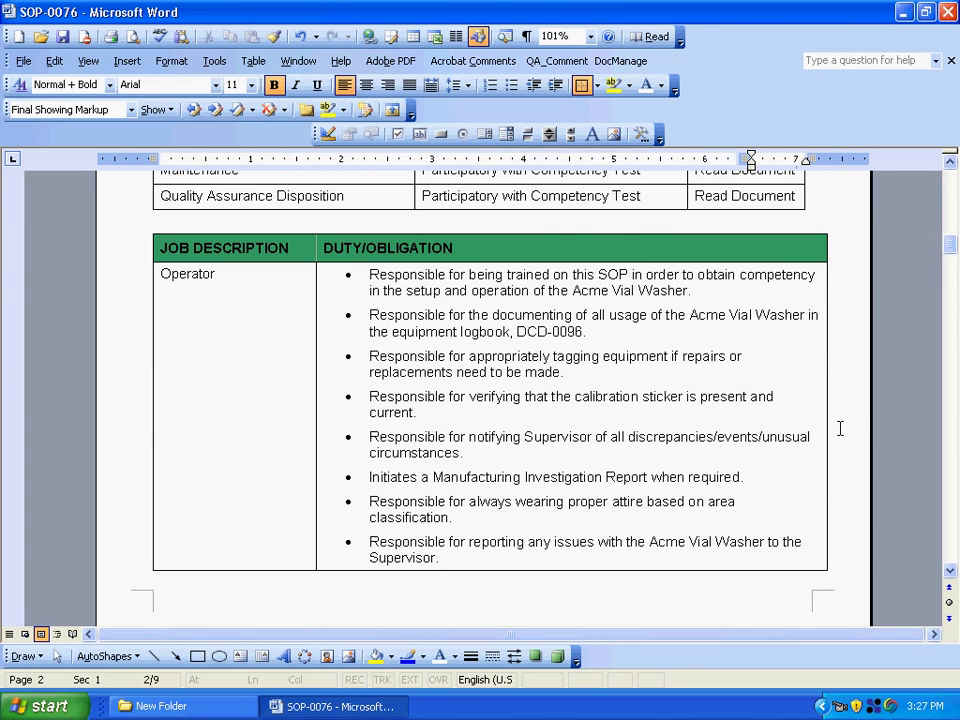
scroll(840, 428, down, 4)
scroll(838, 426, down, 4)
scroll(838, 430, down, 5)
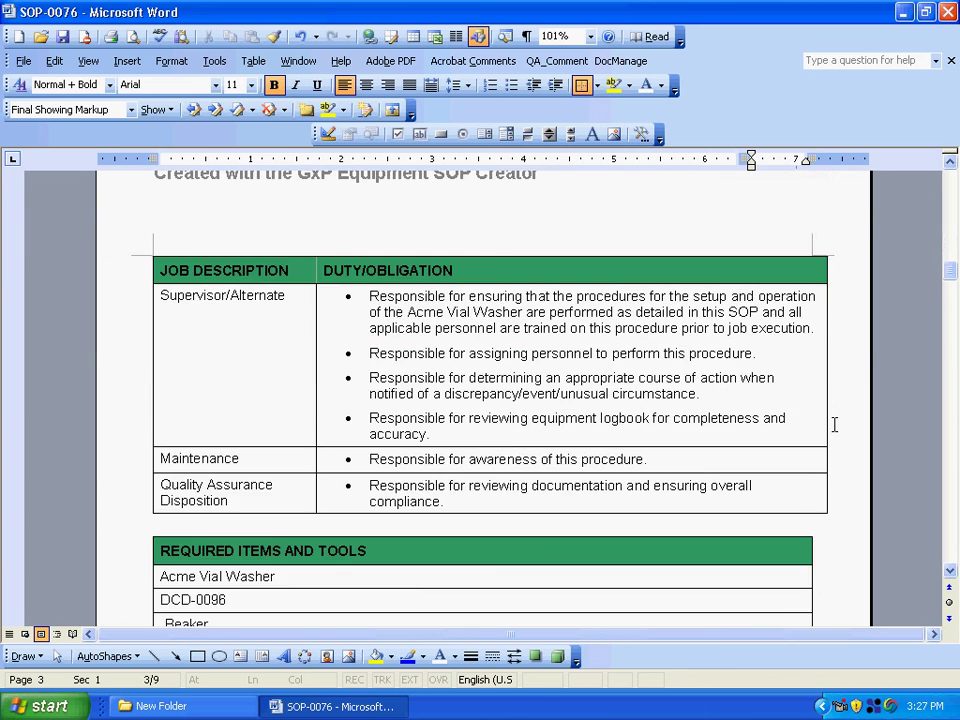
scroll(834, 421, down, 3)
scroll(834, 422, down, 2)
scroll(833, 423, down, 3)
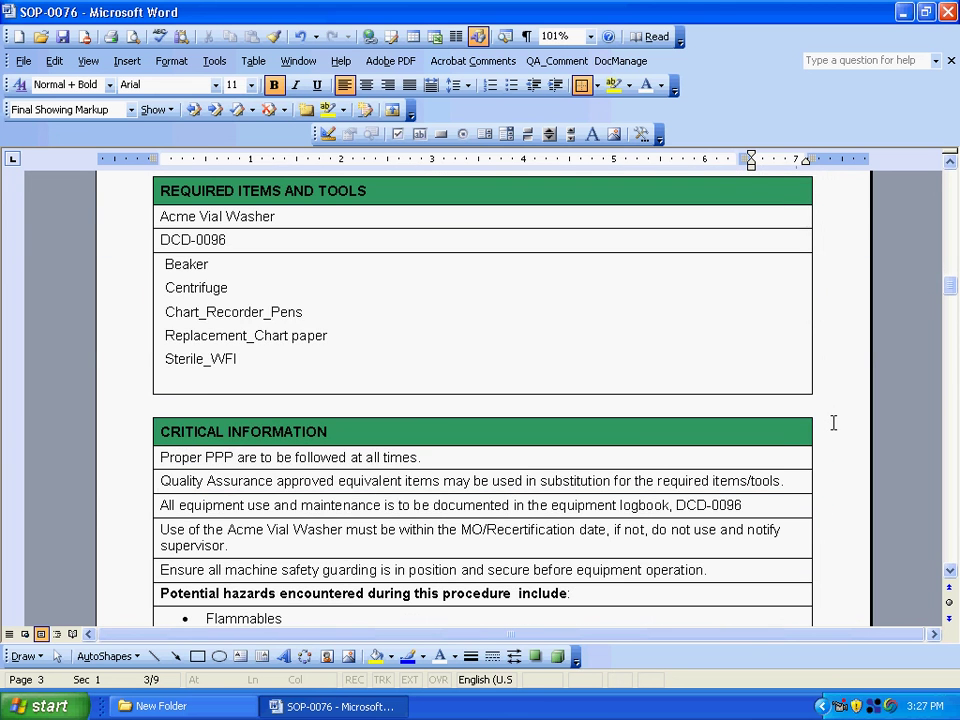
Step: Highlight the last Required Items entries, then scroll through page 4's Definitions table
drag(237, 359, 173, 290)
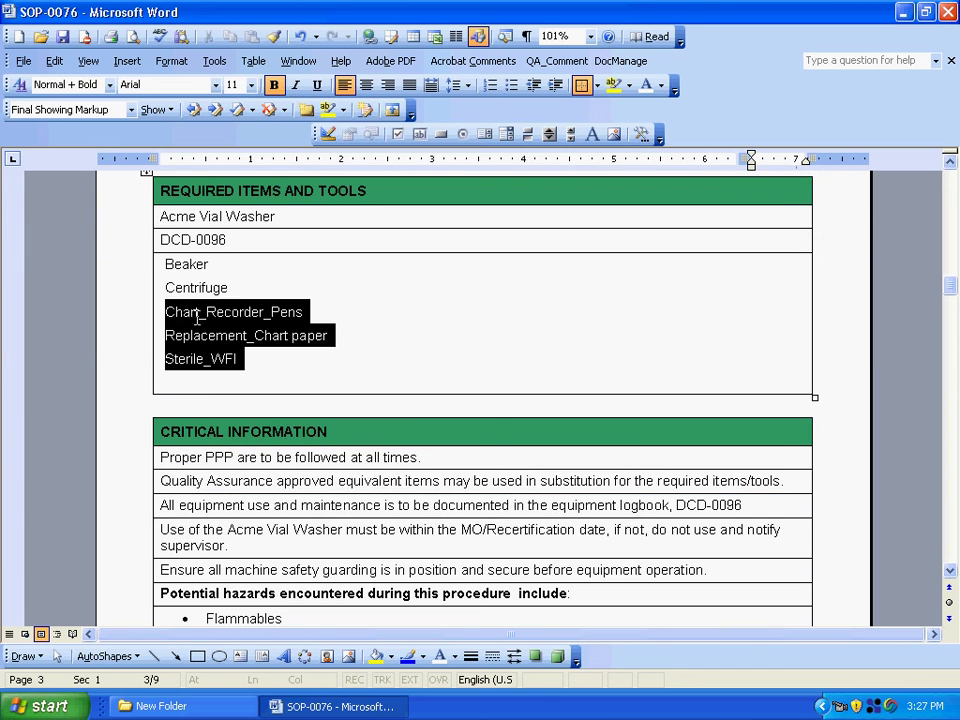
click(360, 338)
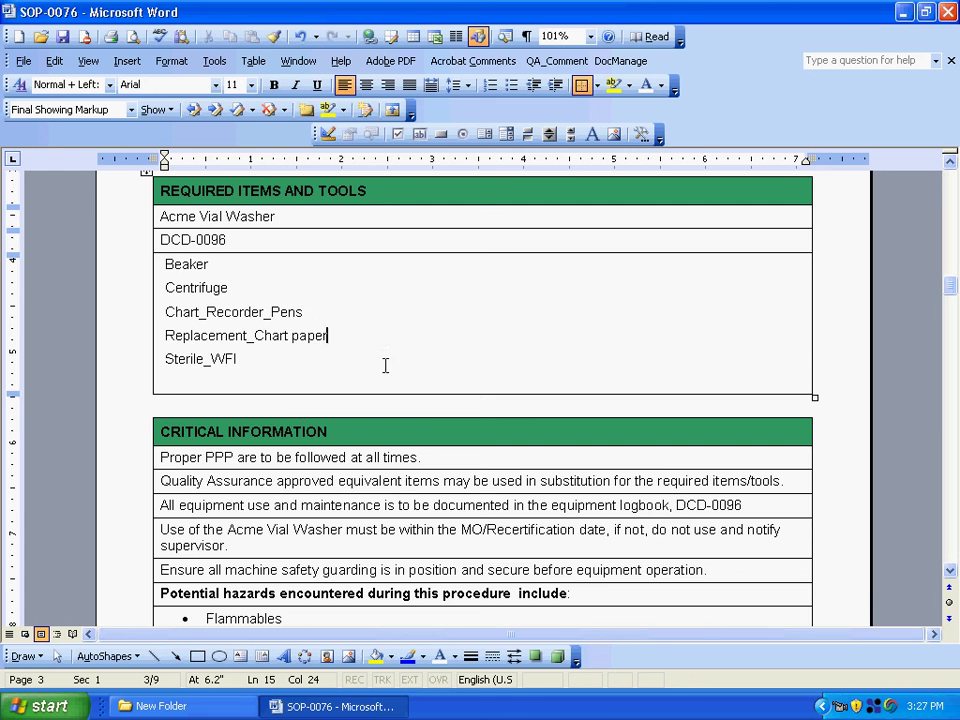
scroll(461, 379, down, 3)
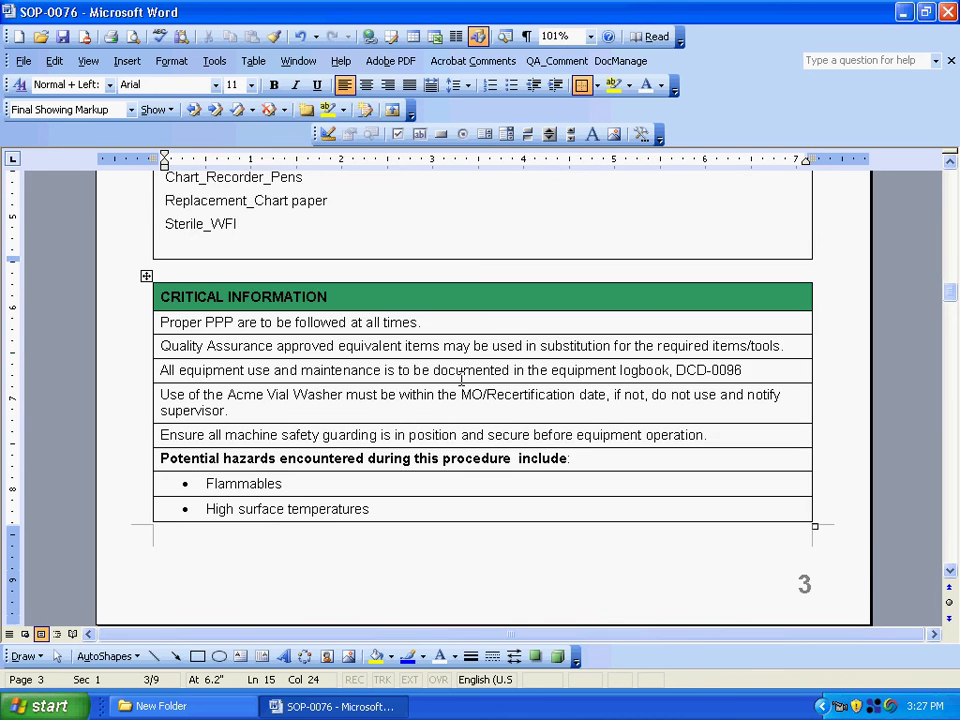
scroll(461, 379, down, 3)
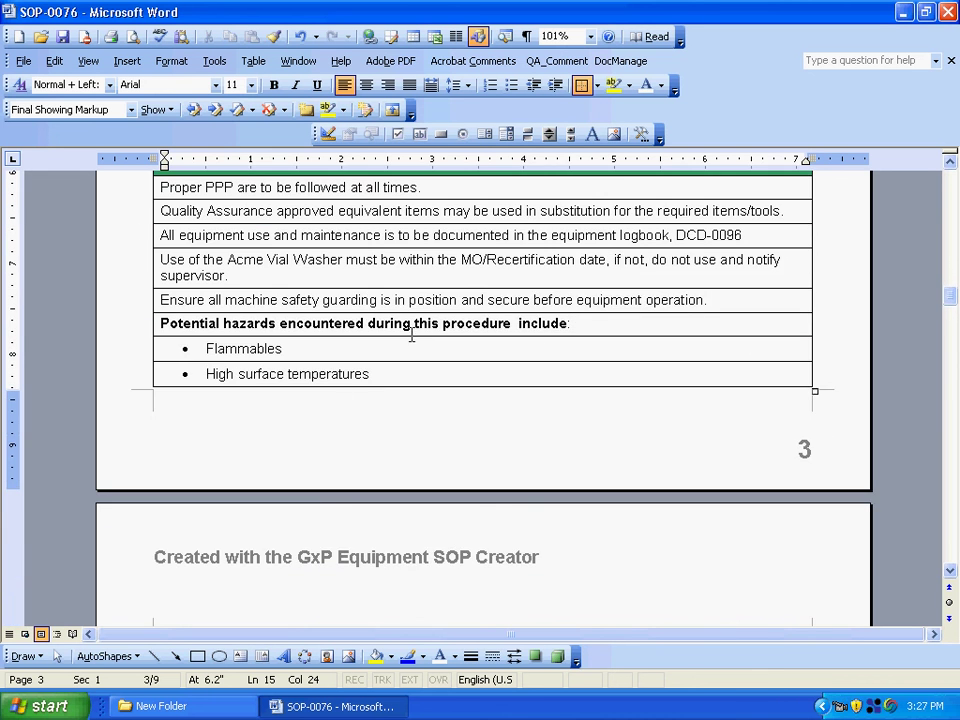
scroll(334, 381, down, 5)
scroll(312, 377, down, 2)
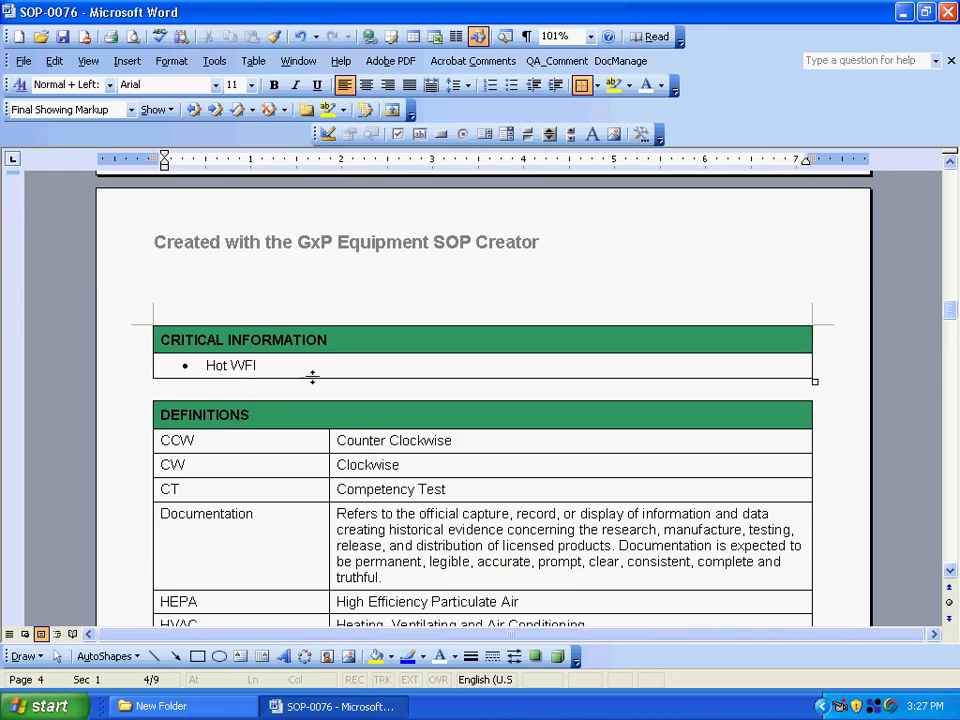
scroll(312, 377, down, 1)
scroll(312, 377, down, 2)
scroll(316, 369, down, 3)
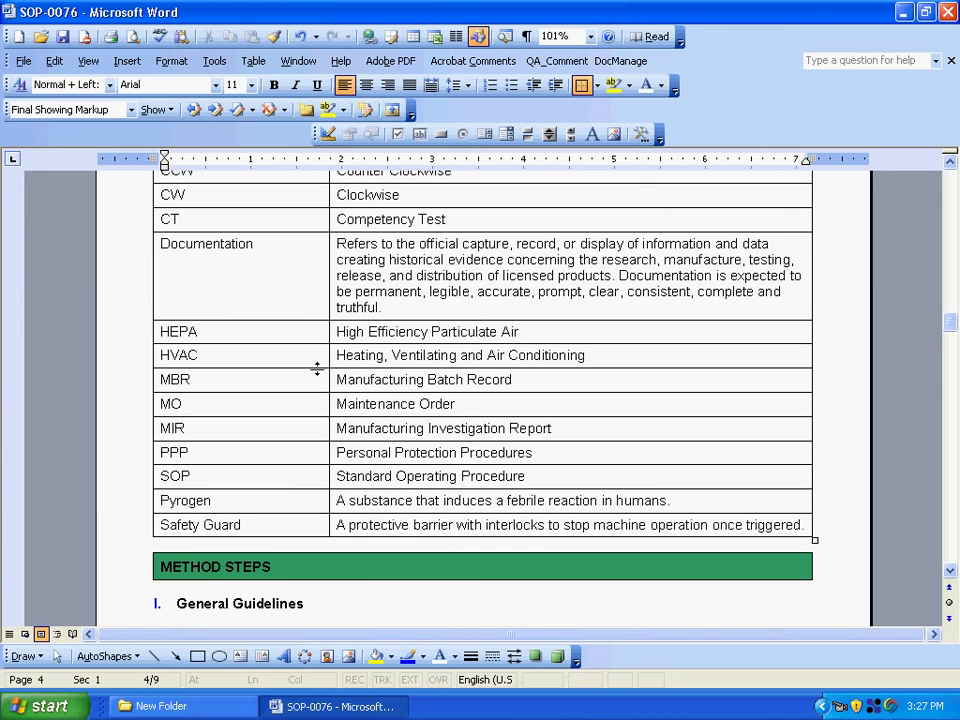
Step: Highlight the Pyrogen definition row, then move on to Method Steps and the Acme Vial Washer details
double_click(641, 500)
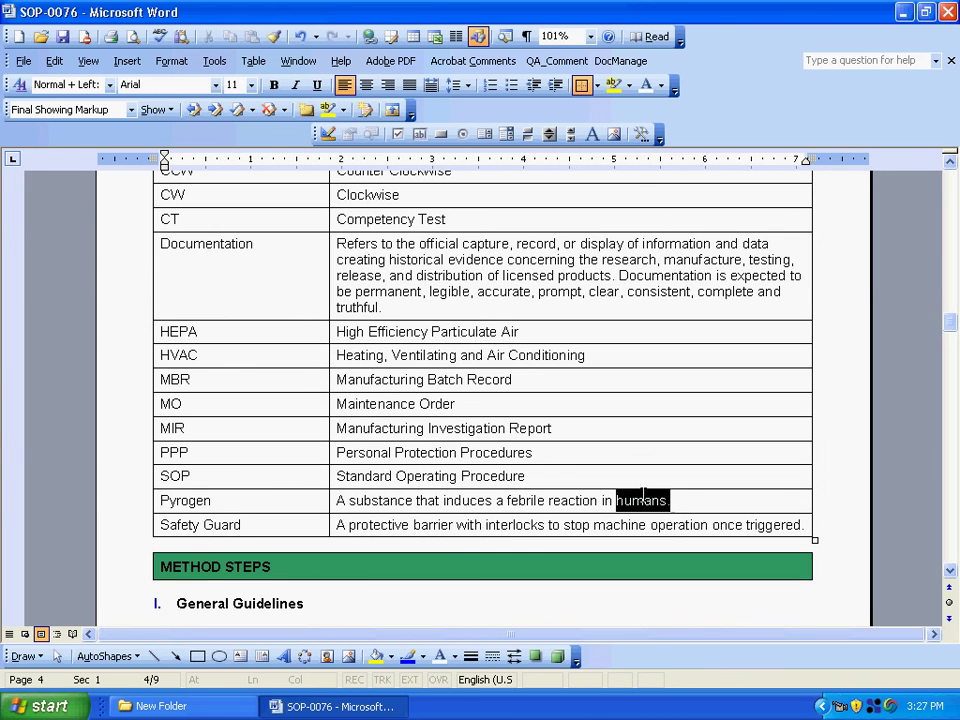
mouse_move(641, 500)
mouse_down()
mouse_move(210, 480)
mouse_move(199, 501)
mouse_up()
click(261, 503)
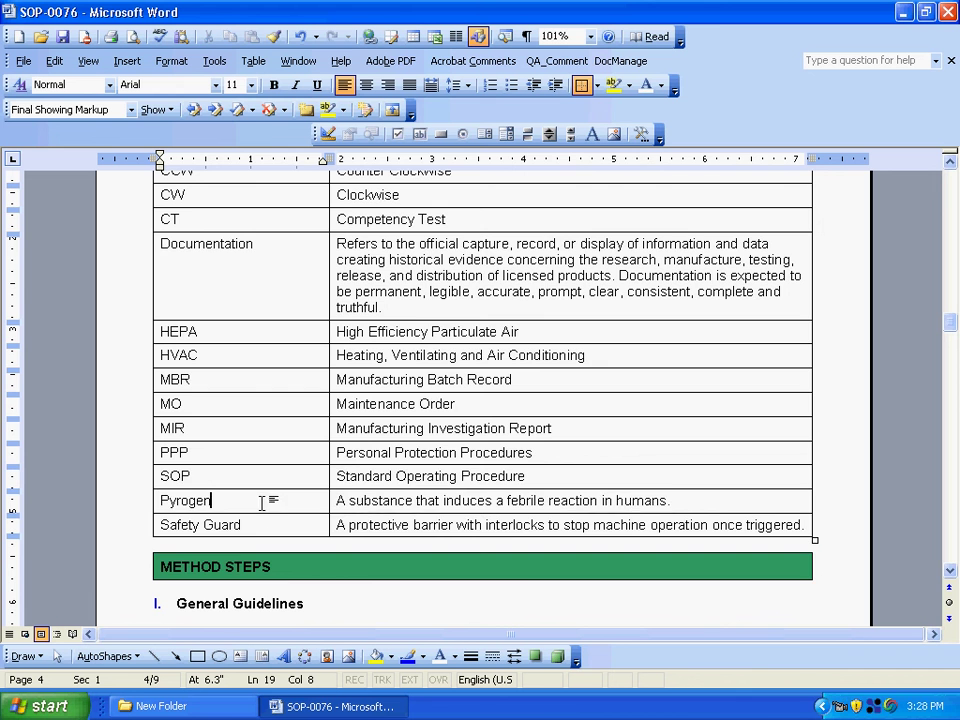
scroll(413, 489, down, 5)
scroll(413, 476, down, 3)
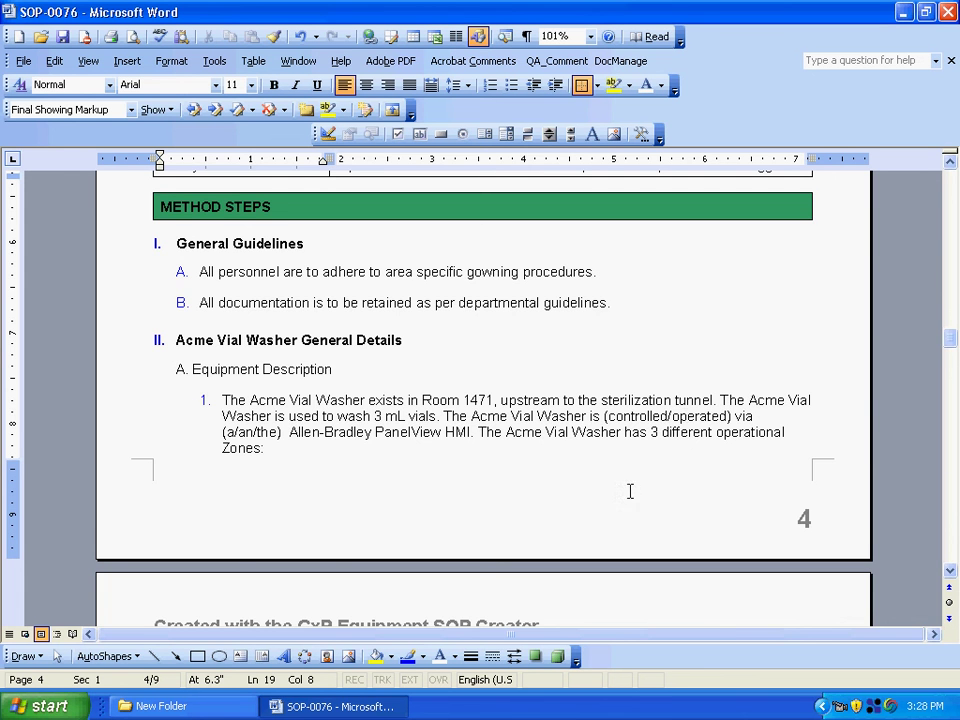
Step: Scroll through pages 5–7 to page 8's References and Child Documents tables (CT-0025, TA-0051, TA-0039, DCD-0009)
scroll(630, 491, down, 5)
scroll(630, 495, down, 2)
scroll(624, 490, down, 2)
scroll(620, 488, down, 2)
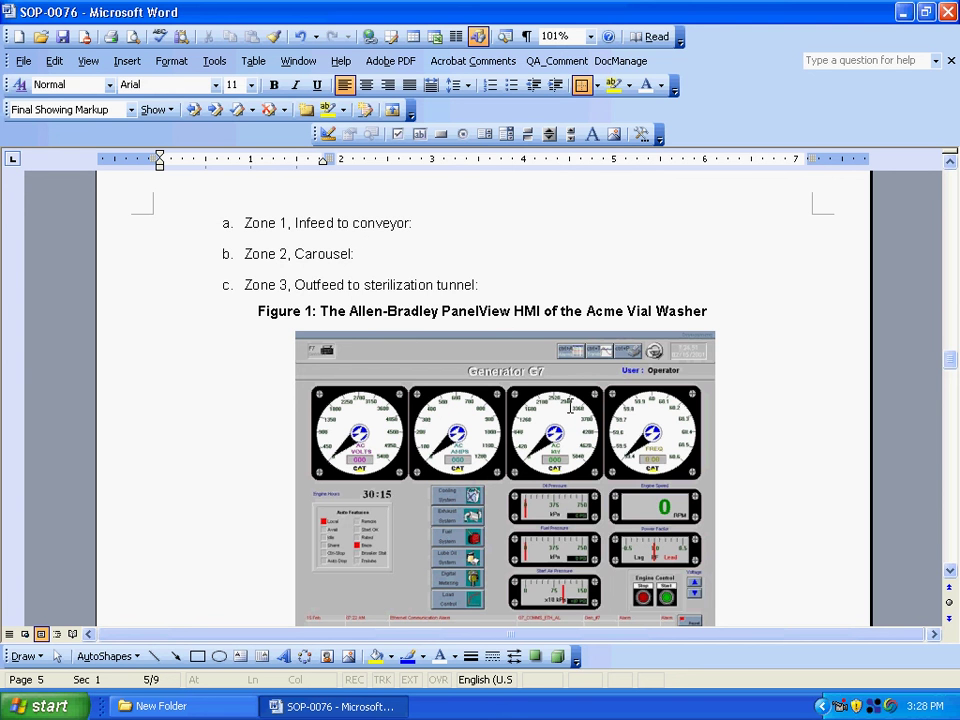
scroll(571, 406, down, 2)
scroll(571, 406, down, 2)
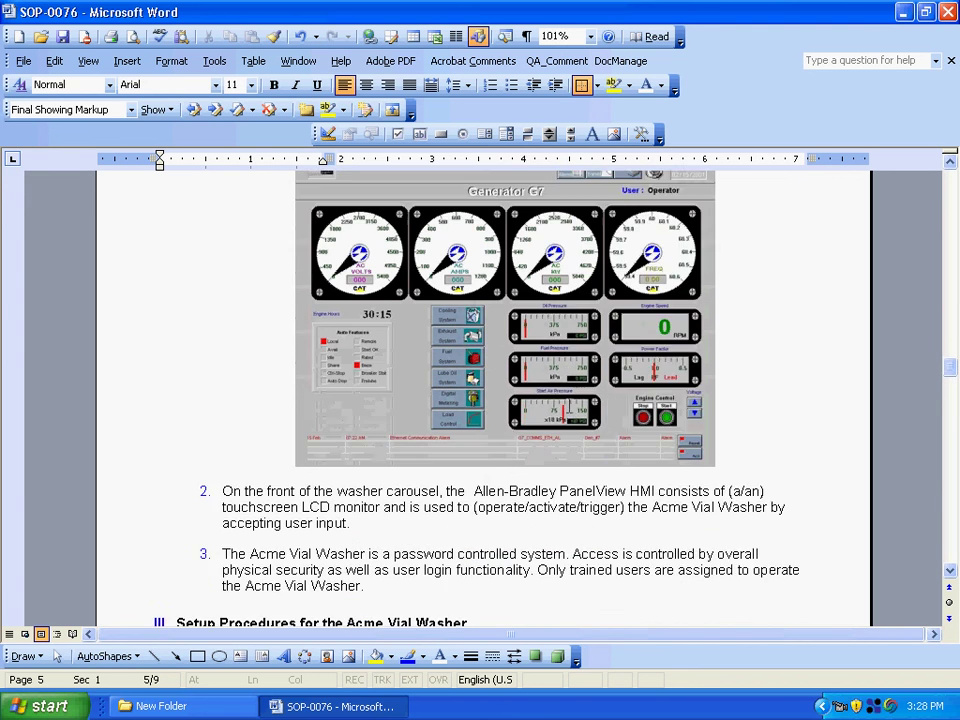
scroll(571, 406, down, 2)
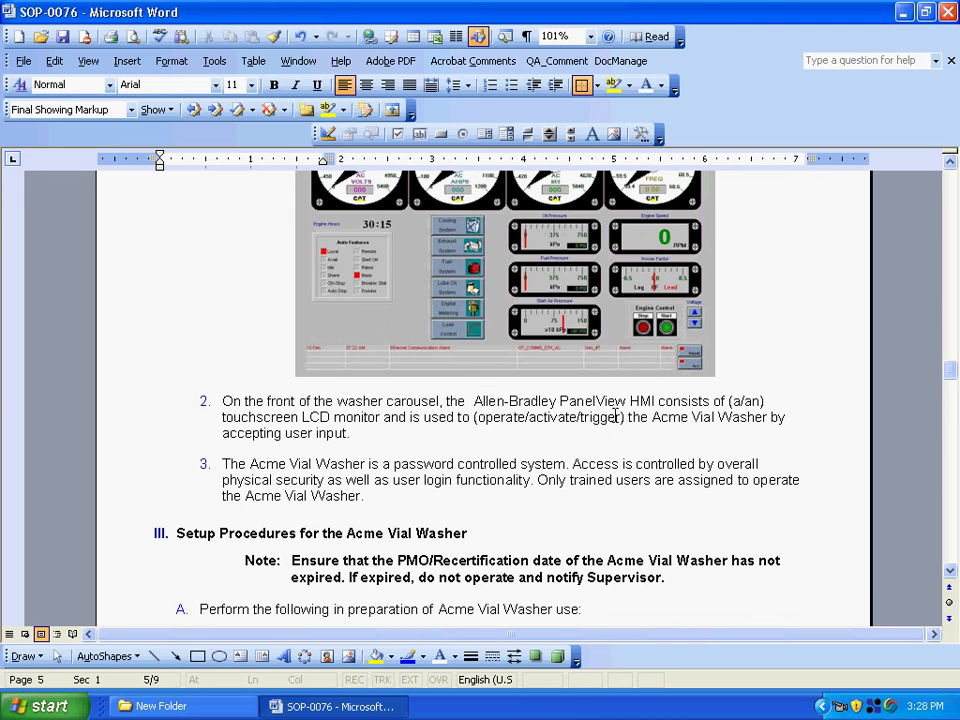
scroll(430, 424, down, 4)
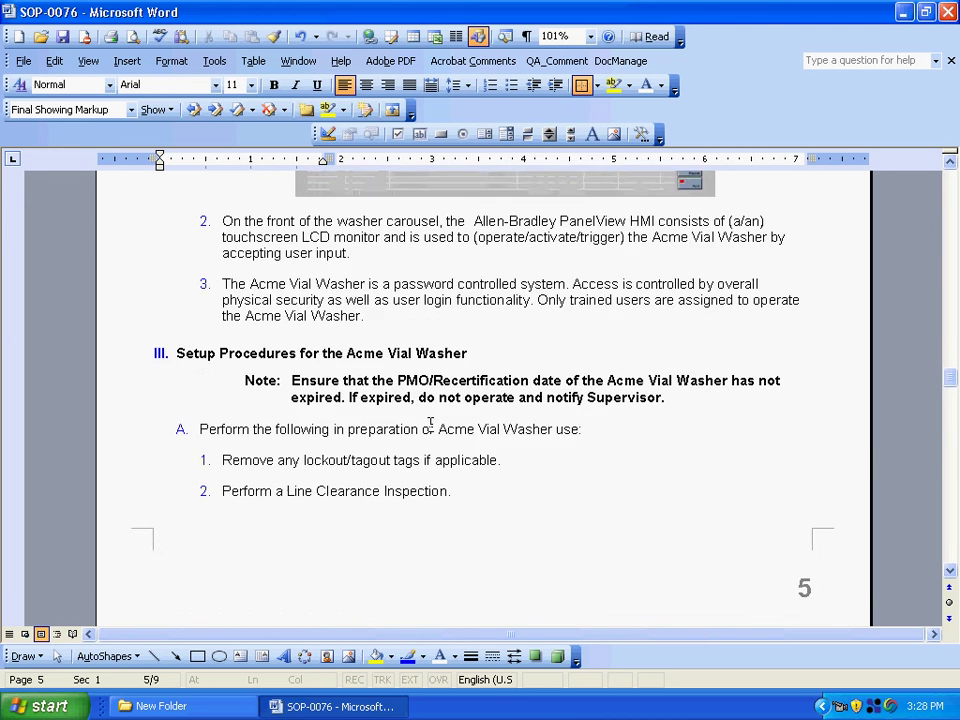
scroll(430, 424, down, 1)
scroll(430, 426, down, 3)
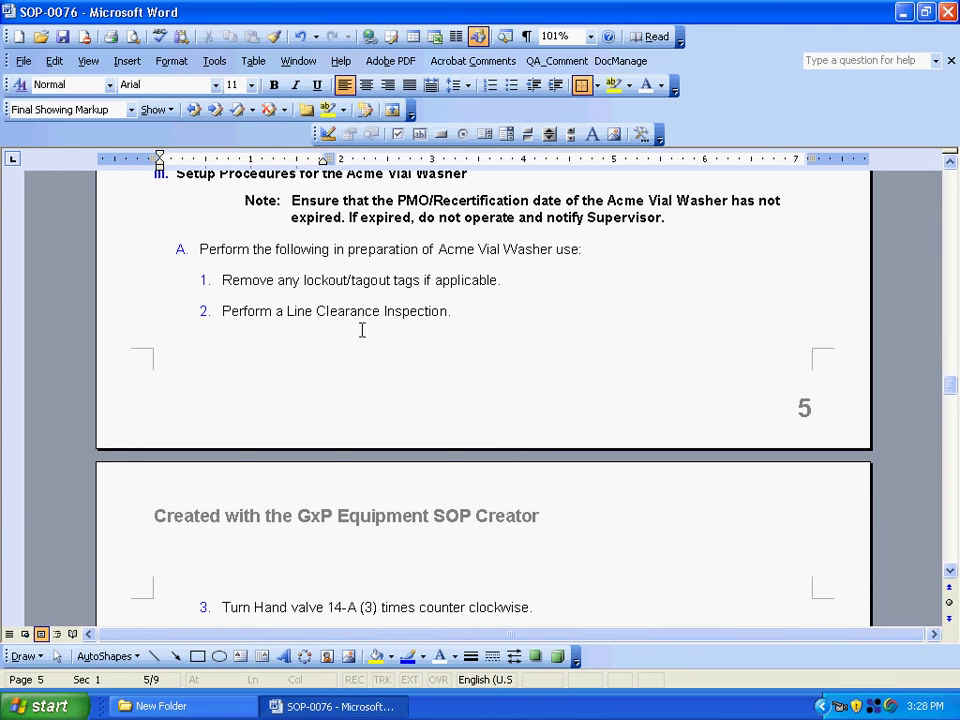
scroll(344, 365, down, 5)
scroll(435, 364, down, 3)
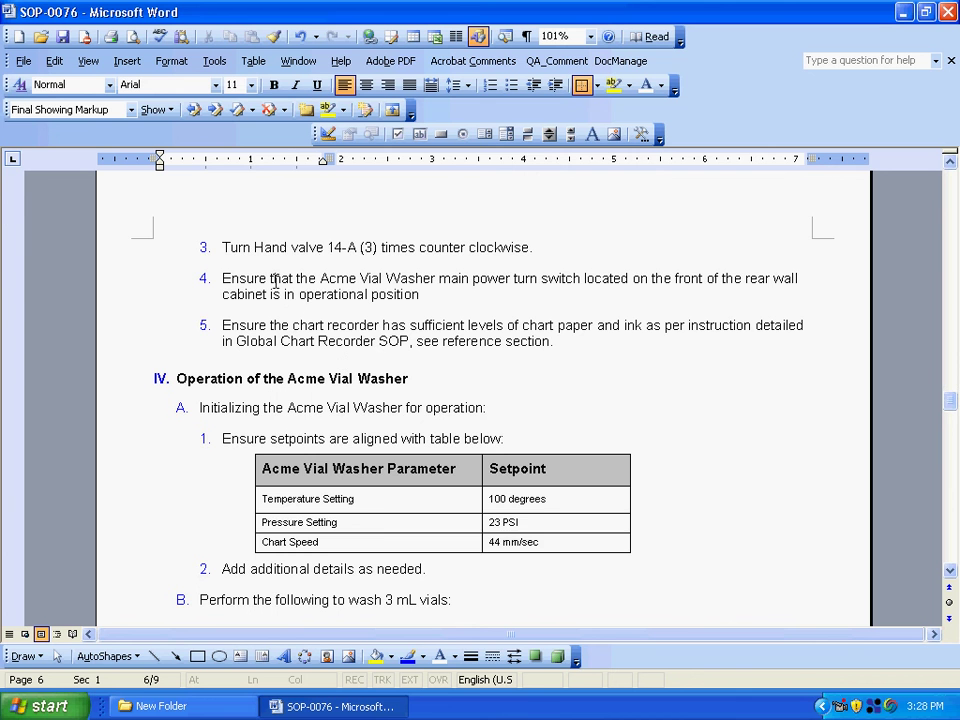
scroll(320, 313, down, 1)
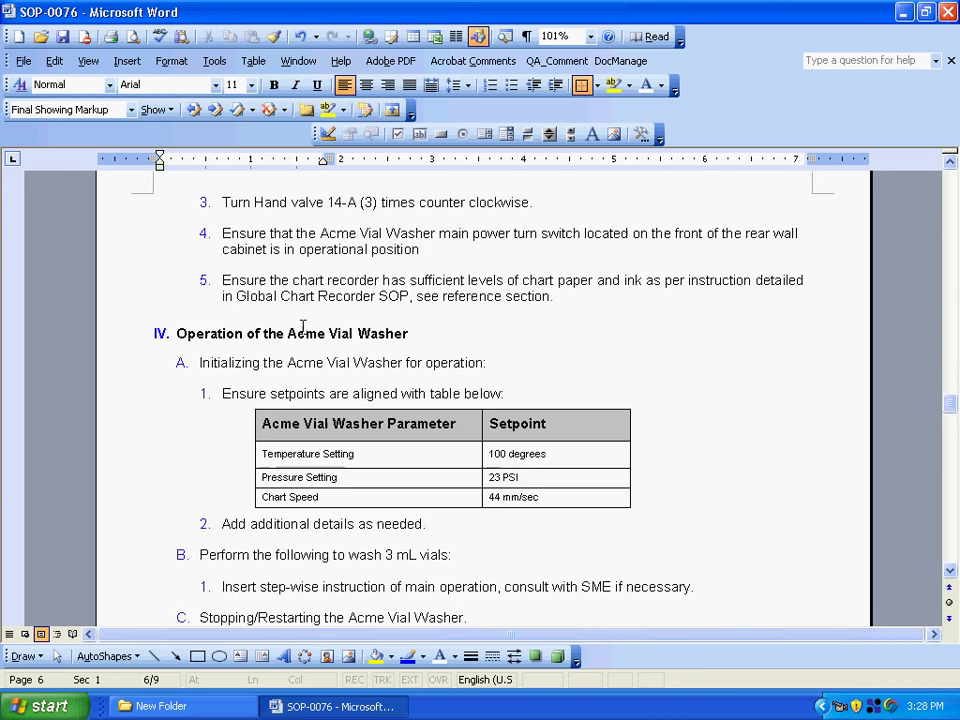
scroll(330, 328, down, 2)
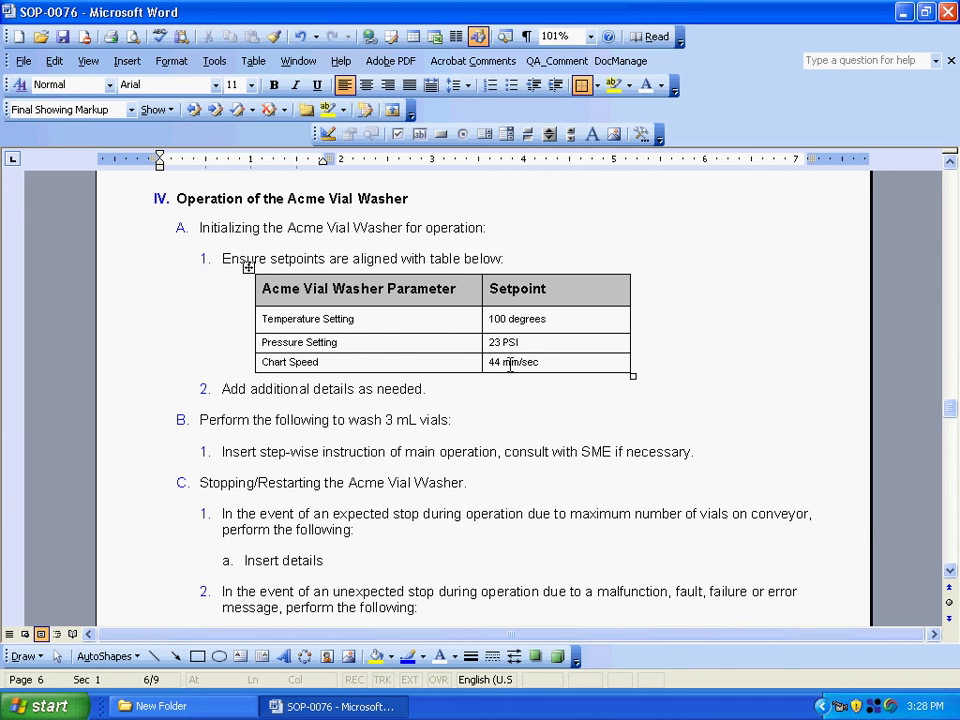
scroll(459, 409, down, 2)
scroll(456, 405, down, 2)
scroll(456, 405, down, 3)
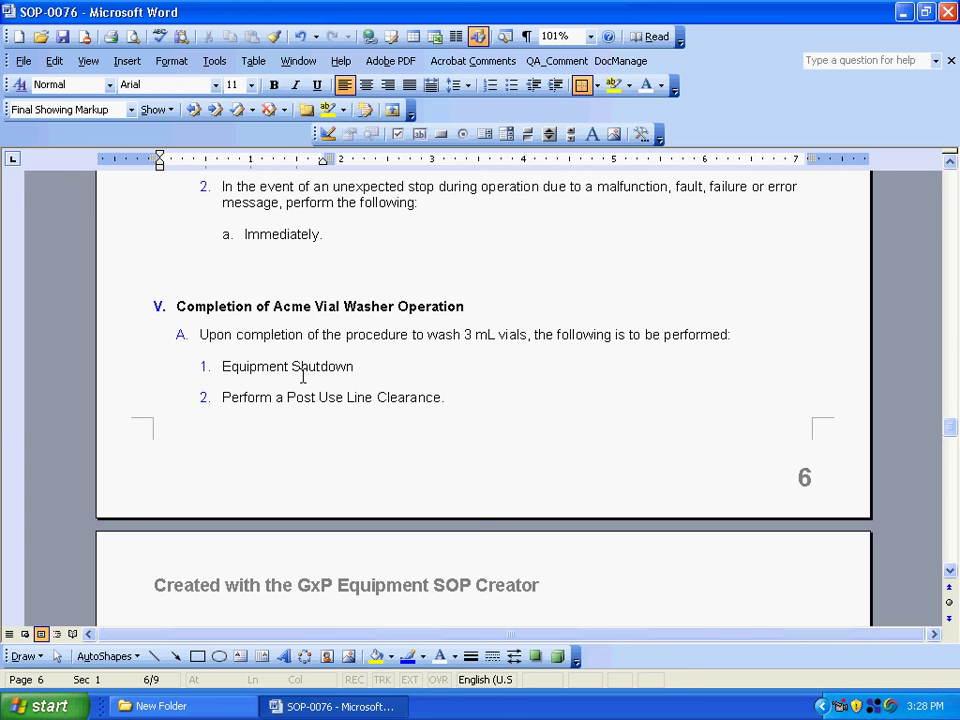
scroll(391, 413, down, 4)
scroll(386, 418, down, 2)
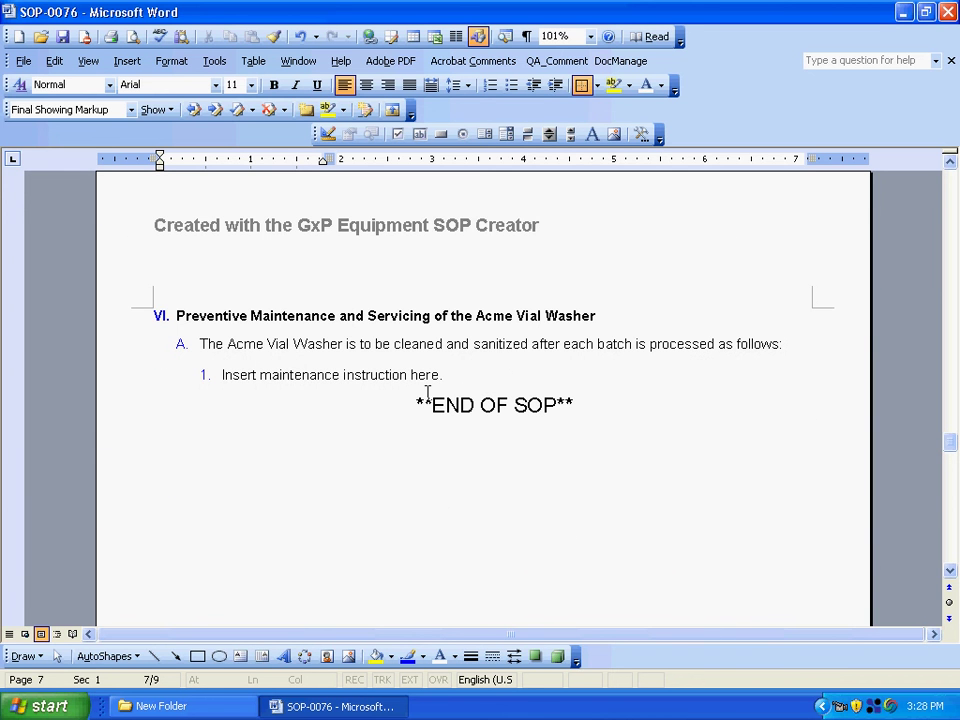
scroll(359, 432, down, 3)
scroll(359, 432, down, 5)
scroll(339, 409, down, 5)
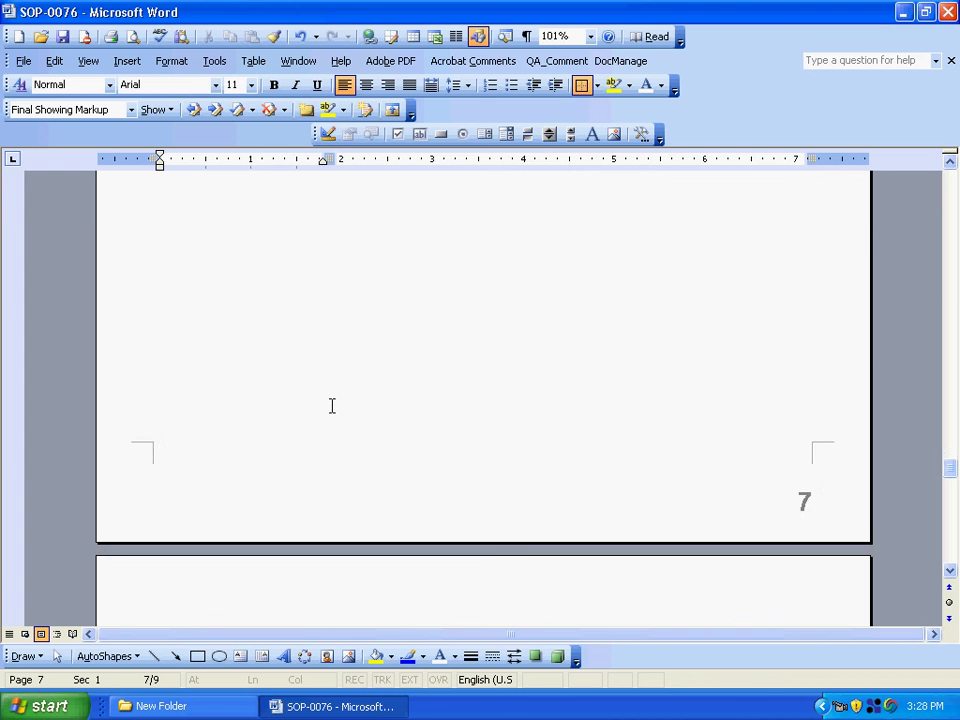
scroll(332, 405, down, 5)
scroll(321, 403, down, 4)
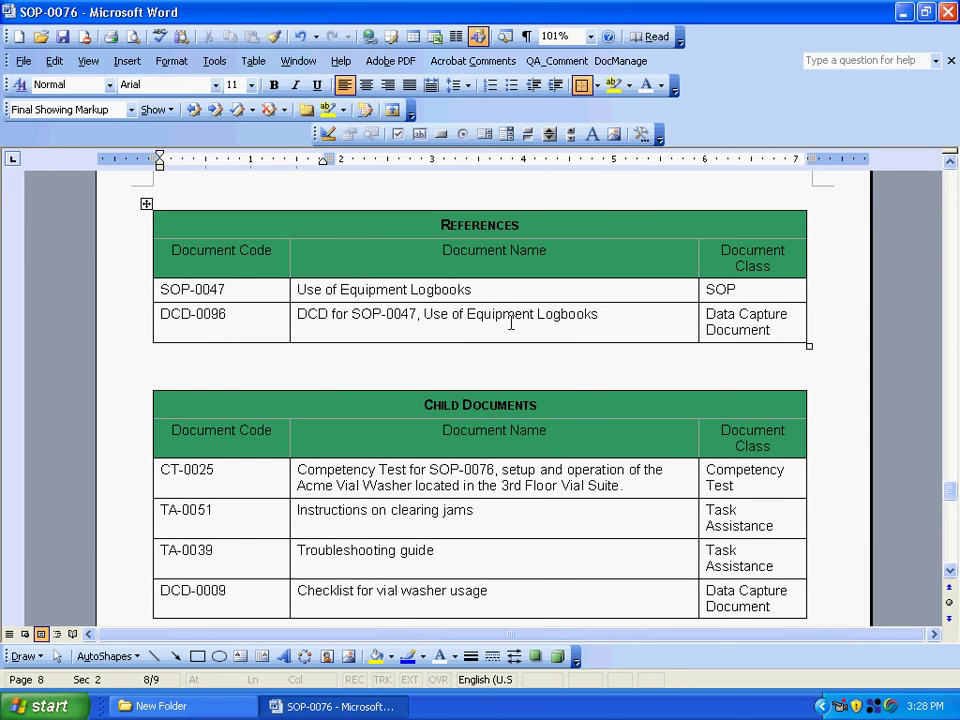
Step: Scroll past Child Documents to the page 9 Audit Trail listing rendition 1.0, then right-click near the footer
scroll(572, 354, down, 3)
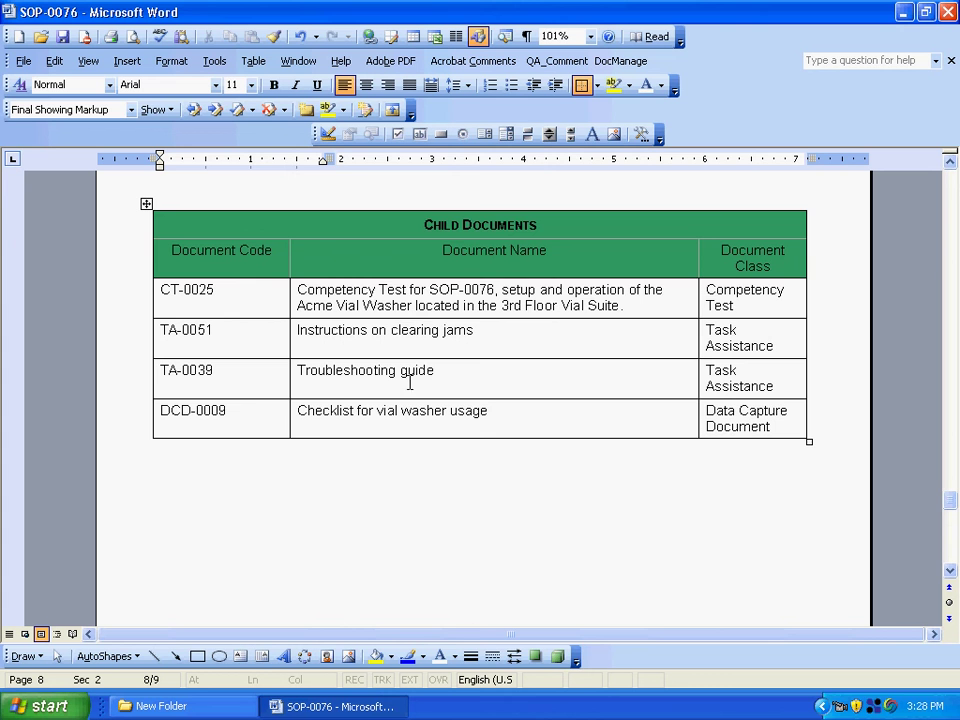
scroll(380, 379, down, 2)
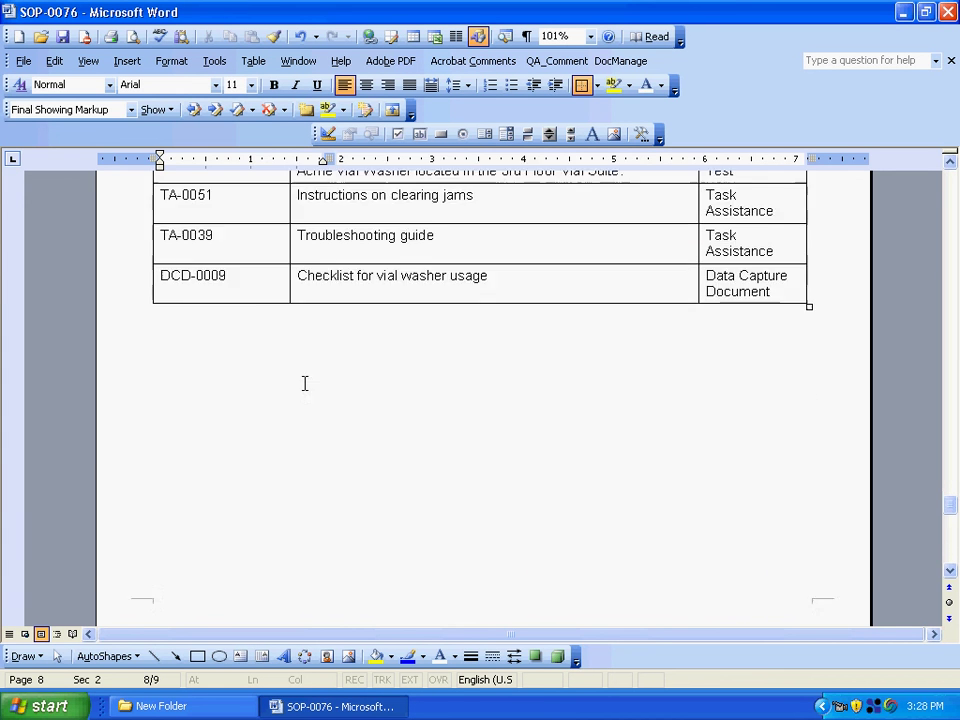
scroll(304, 384, down, 4)
scroll(302, 386, down, 3)
scroll(300, 384, down, 5)
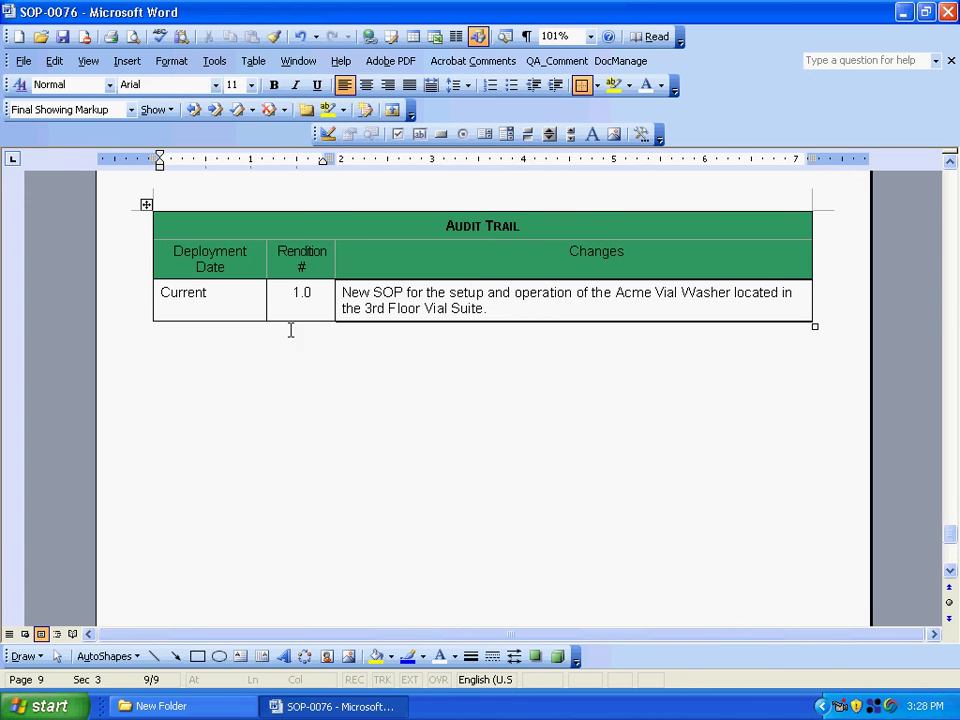
scroll(285, 350, down, 3)
scroll(280, 365, down, 1)
scroll(280, 364, down, 1)
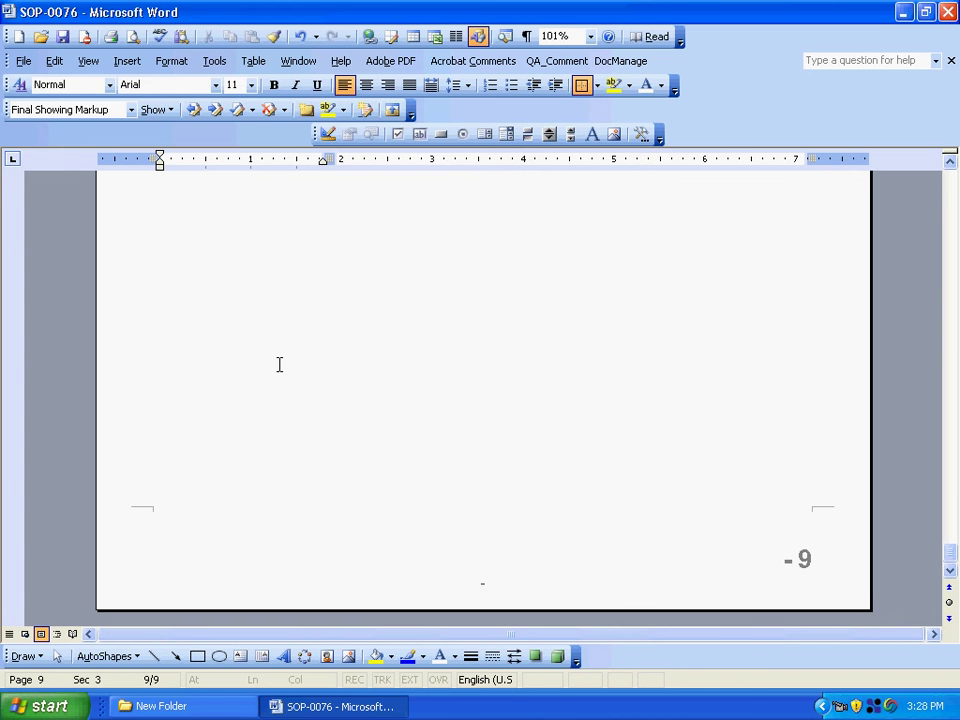
right_click(848, 710)
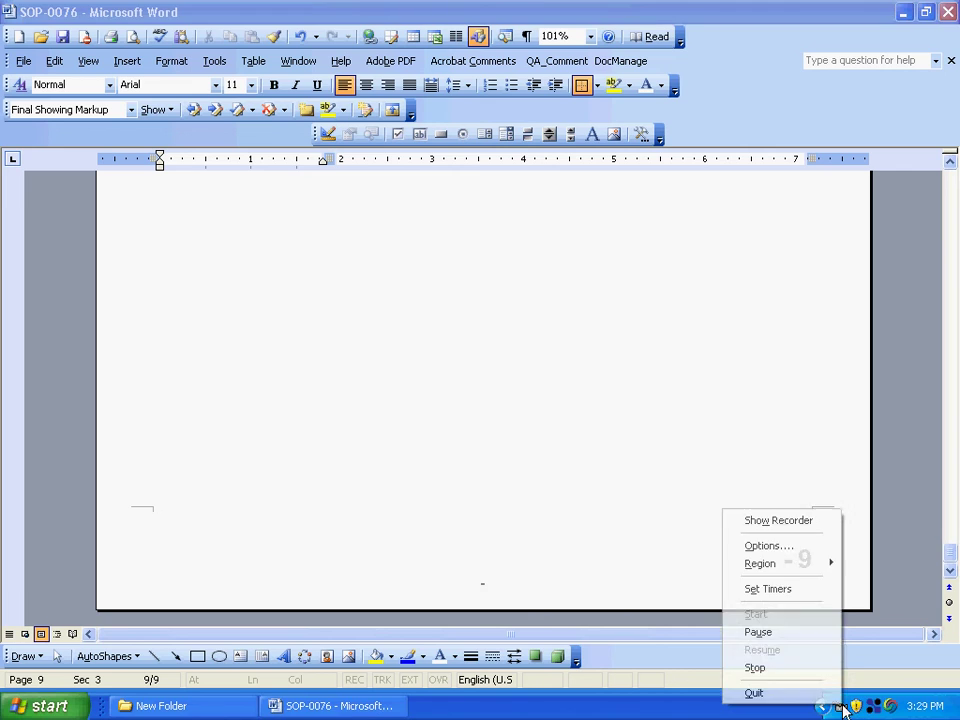